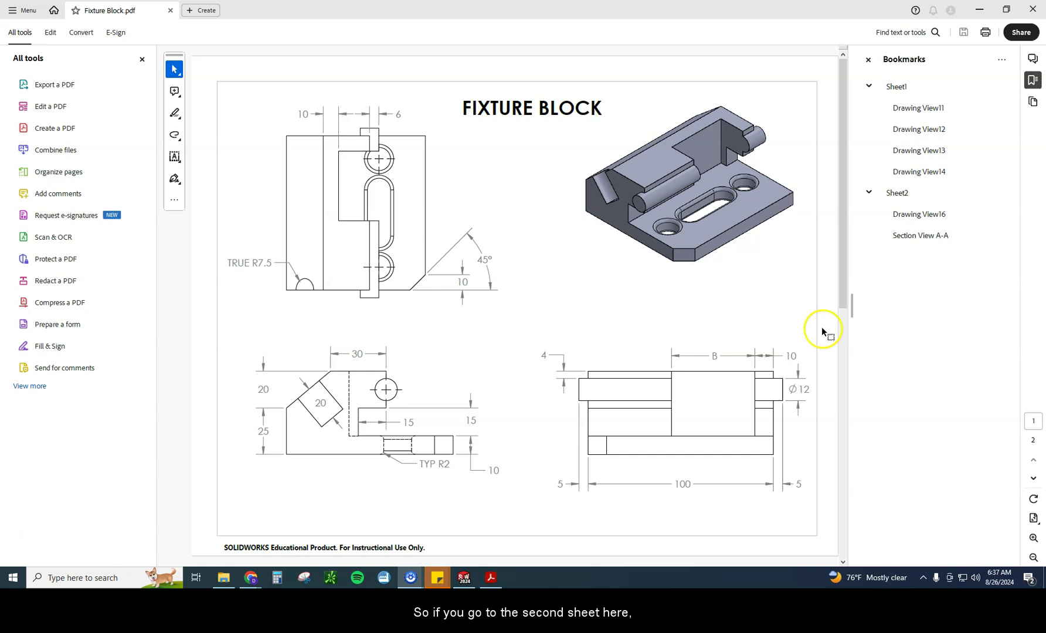
Scroll Fixture Block.pdf between pages to reach sheet 2's Section A-A and A, B, C values
left_click_drag(844, 299, 839, 510)
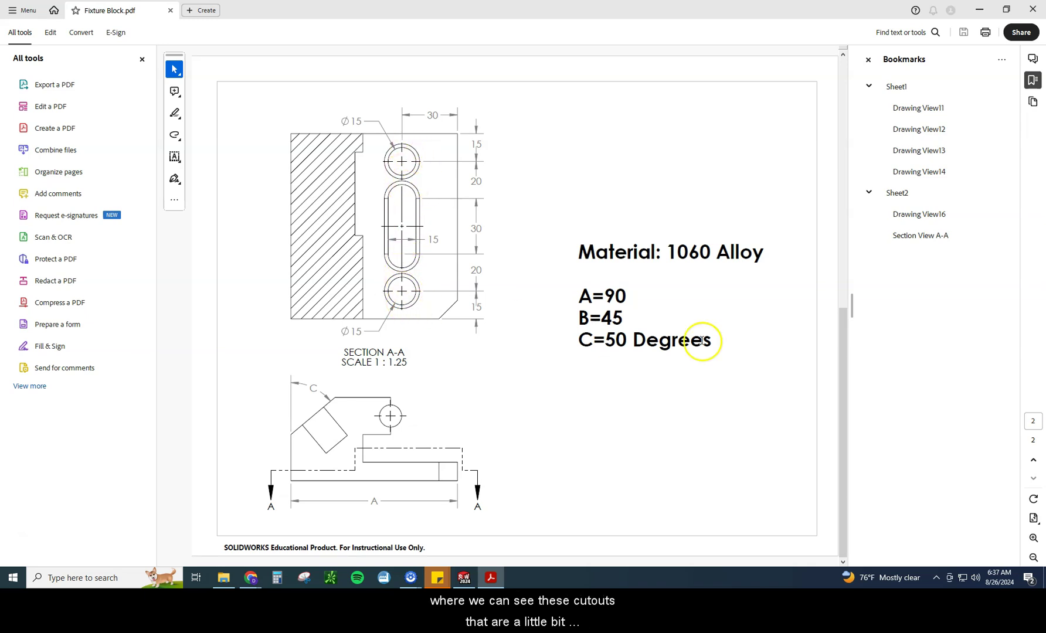
left_click_drag(837, 350, 834, 143)
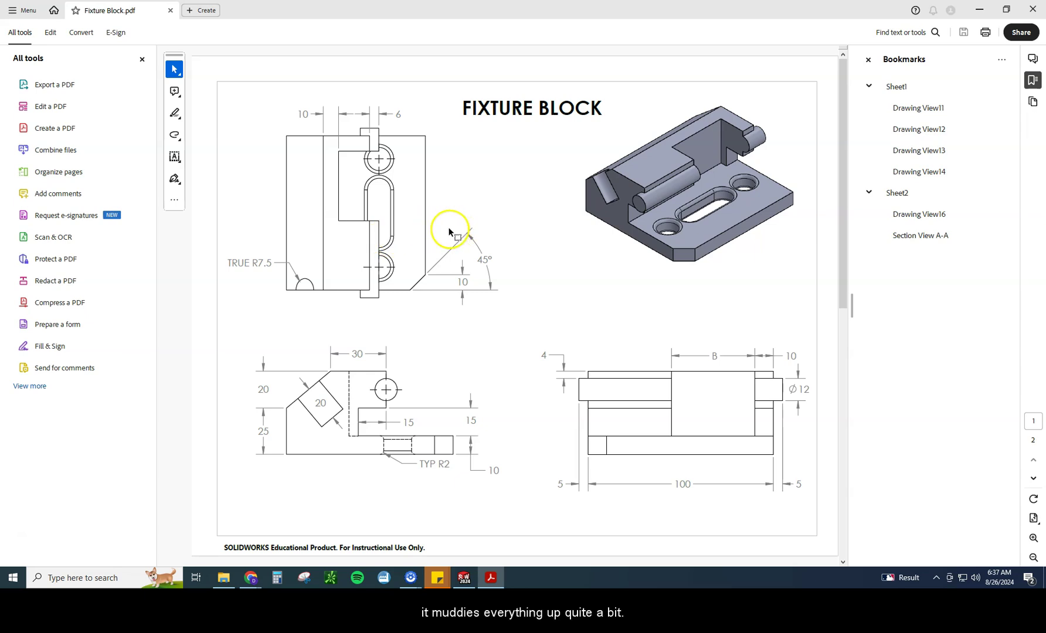
left_click_drag(840, 221, 826, 426)
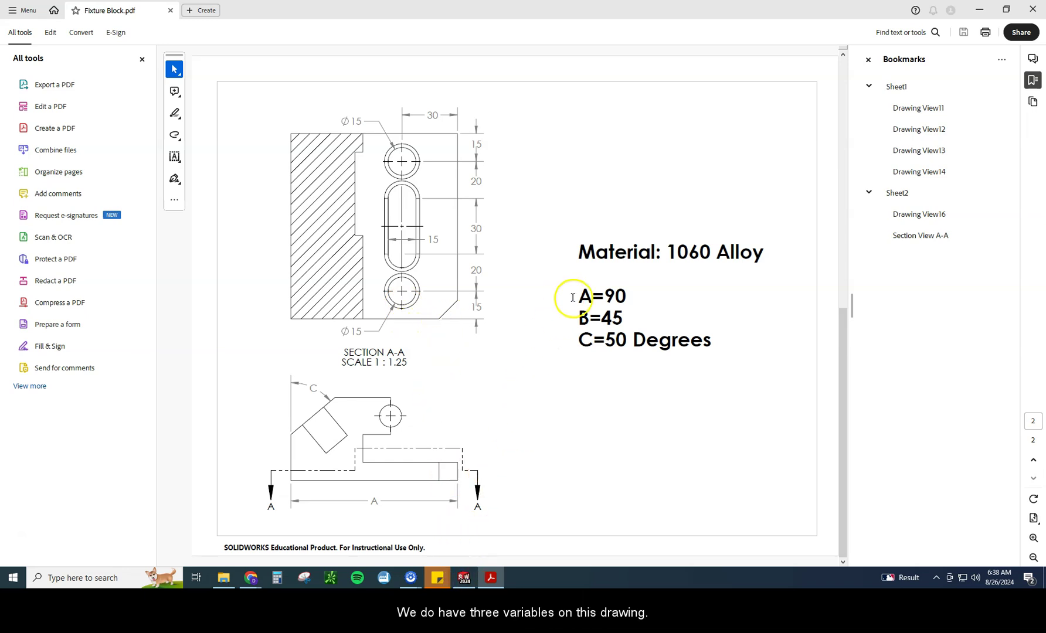
Highlight the A=90, B=45, C=50 values, then scroll back to sheet 1
left_click_drag(578, 295, 711, 342)
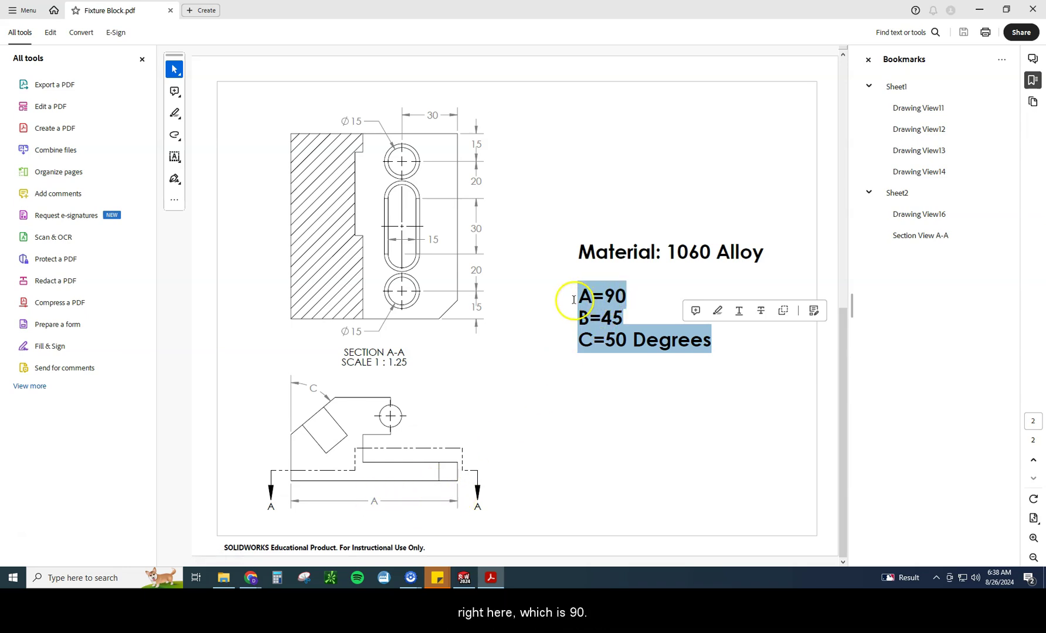
scroll(518, 280, "up", 2)
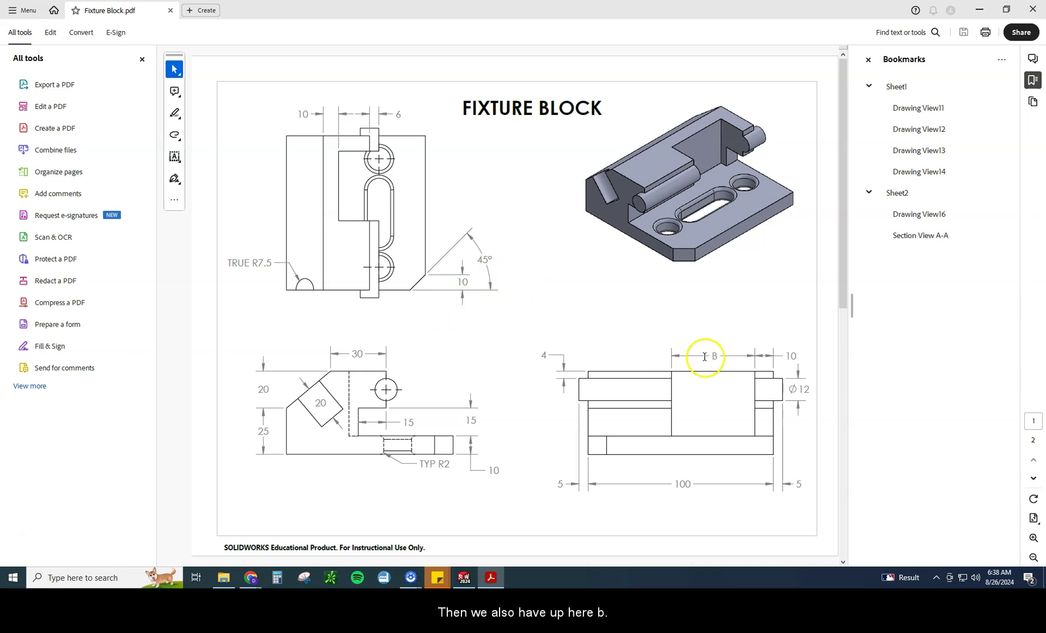
scroll(698, 351, "down", 2)
scroll(692, 332, "up", 2)
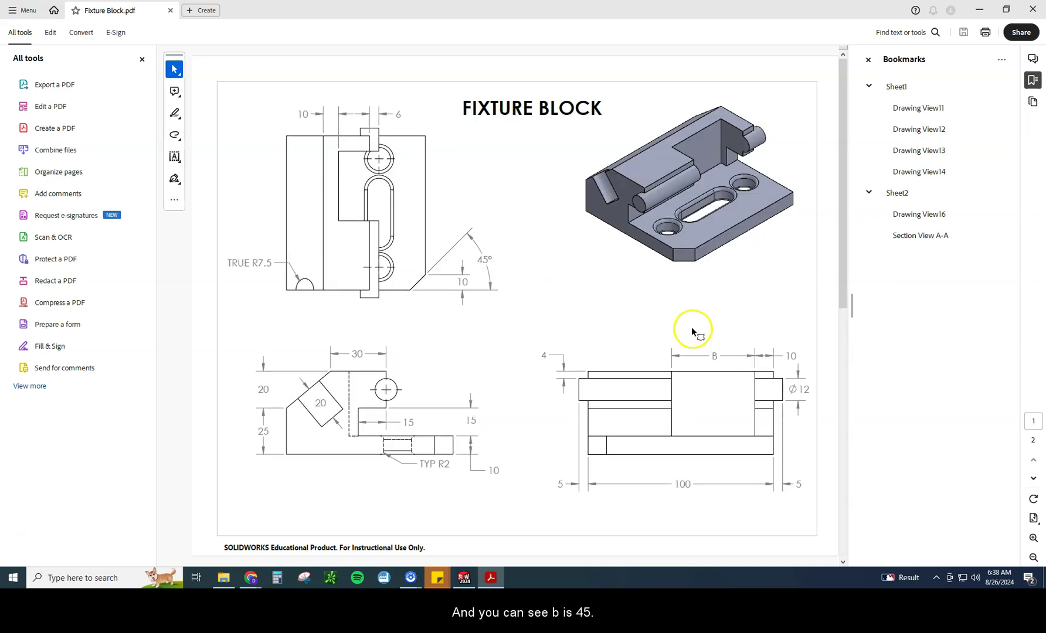
left_click(545, 328)
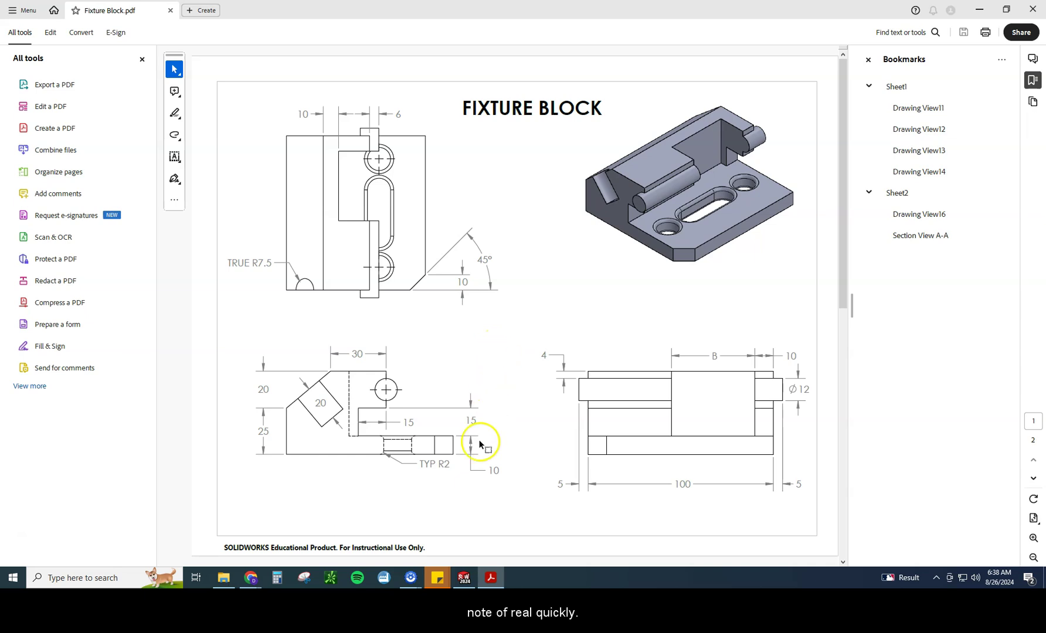
left_click_drag(439, 466, 448, 467)
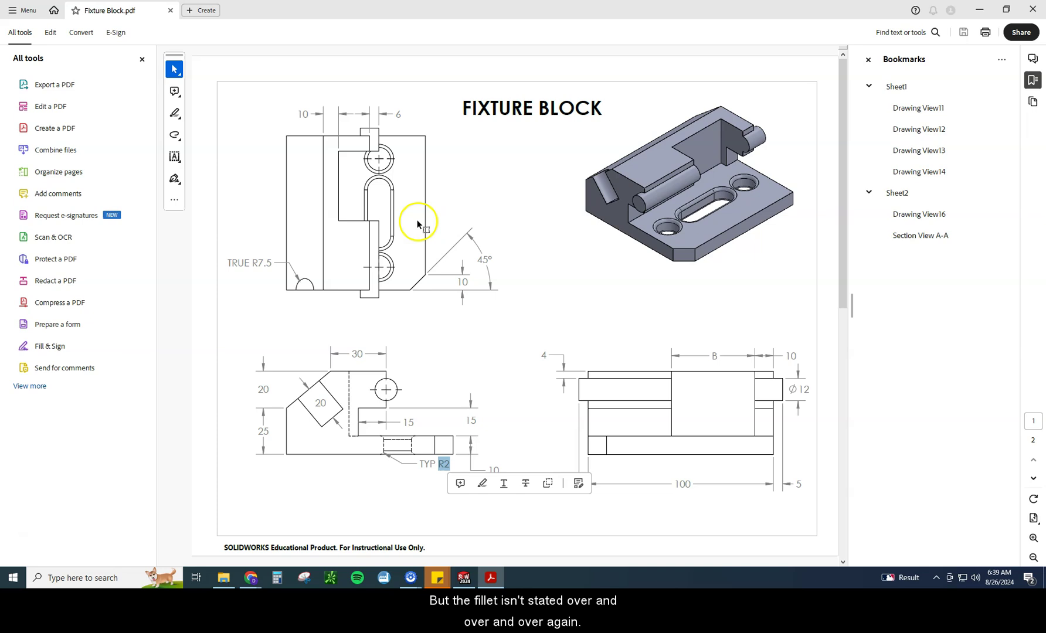
left_click_drag(420, 463, 431, 467)
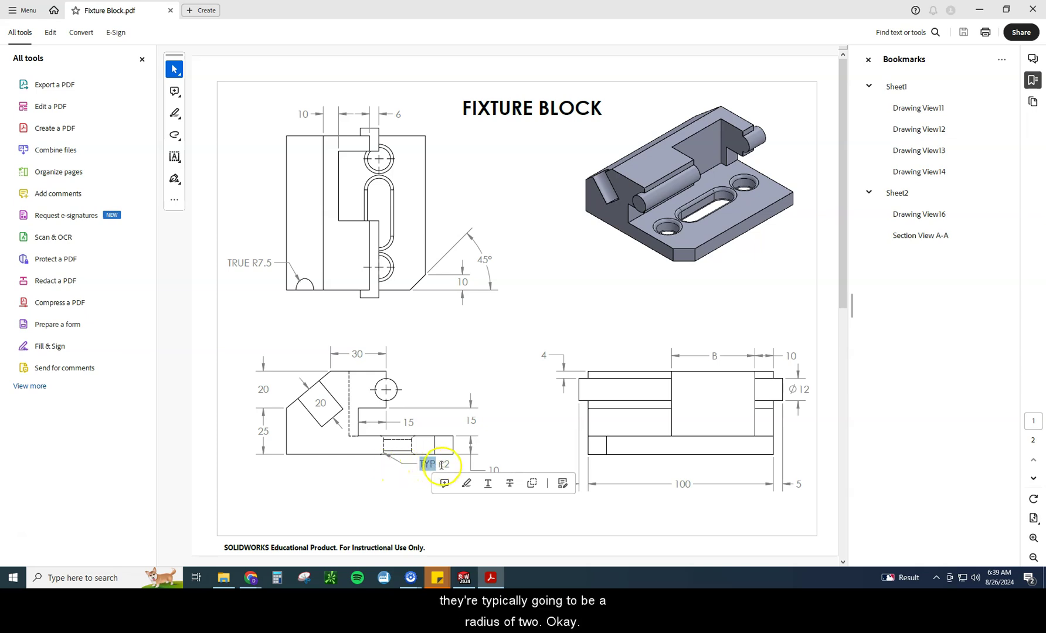
left_click_drag(440, 465, 451, 464)
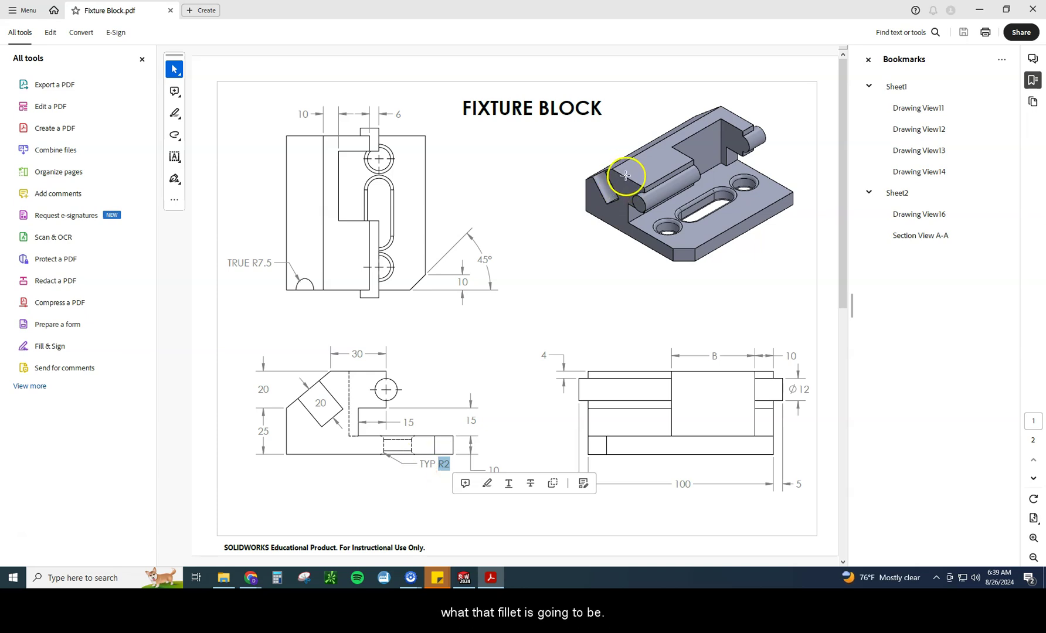
double_click(429, 463)
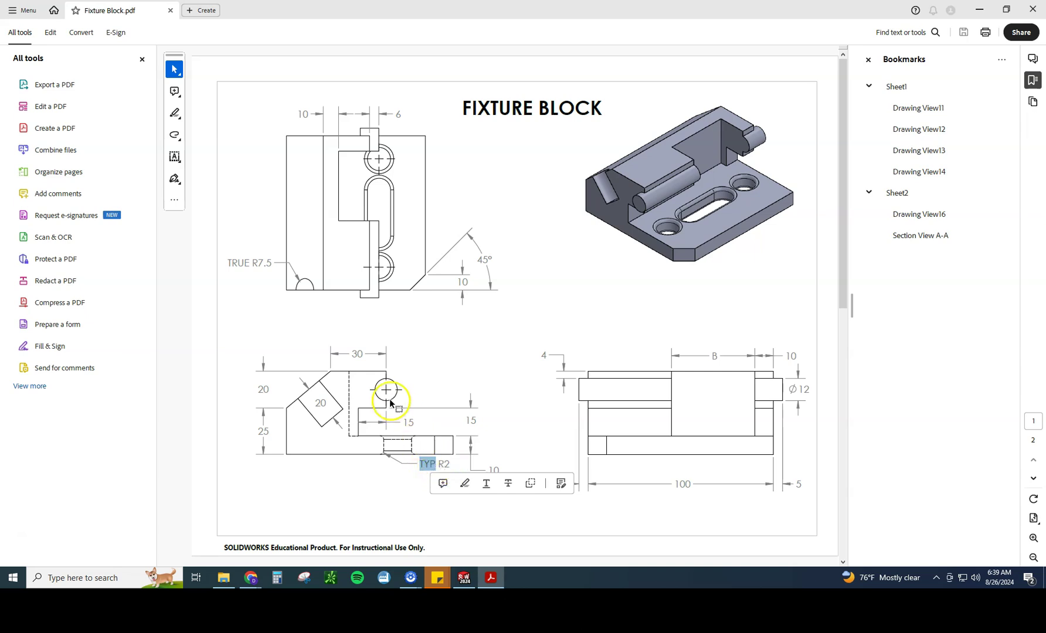
double_click(240, 265)
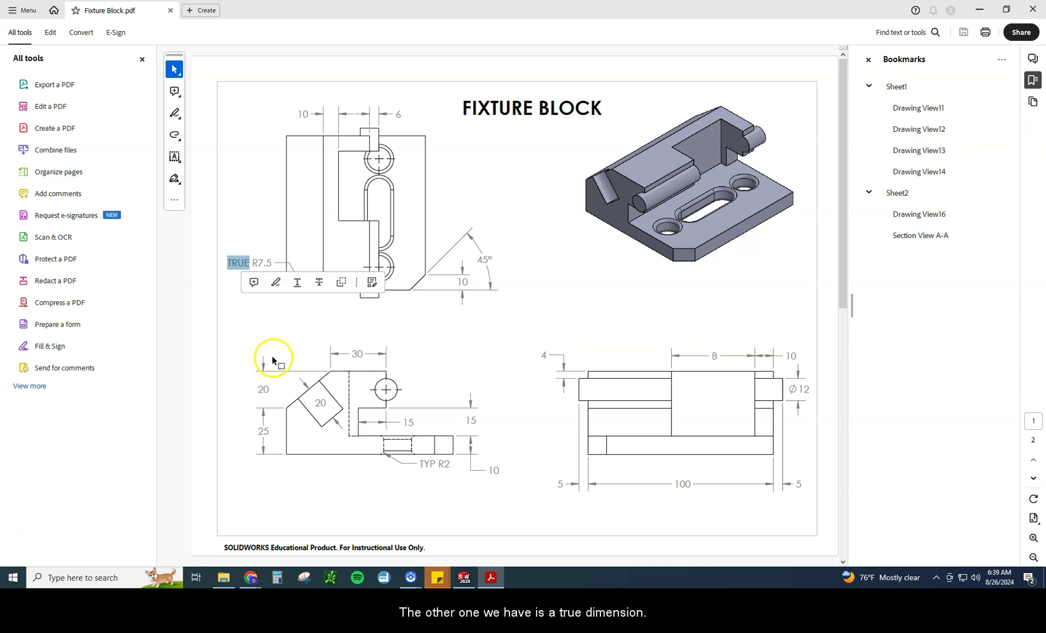
left_click(571, 329)
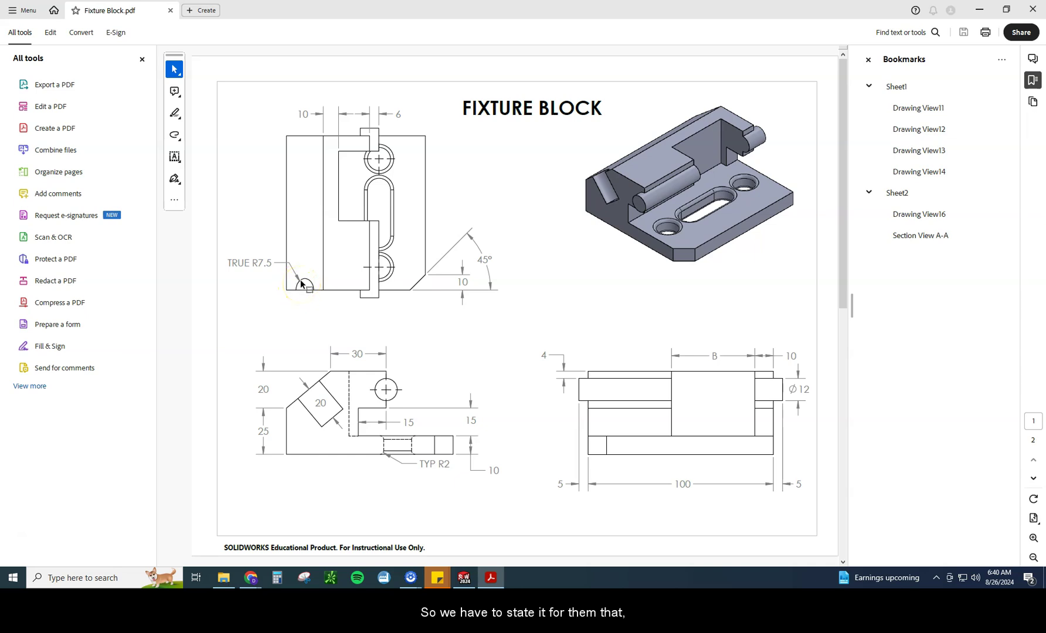
double_click(262, 264)
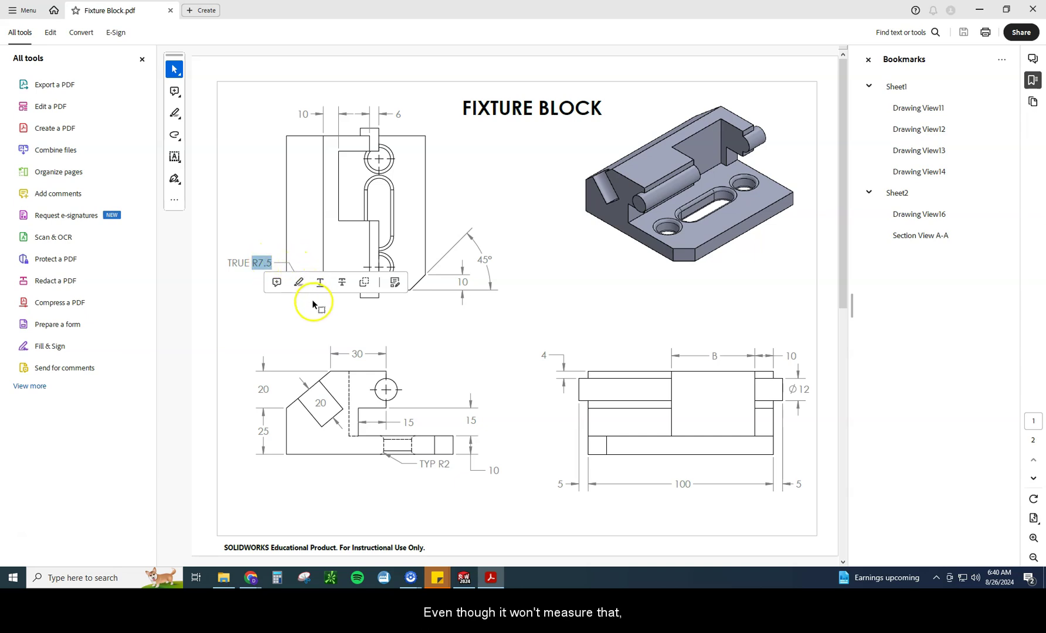
double_click(240, 267)
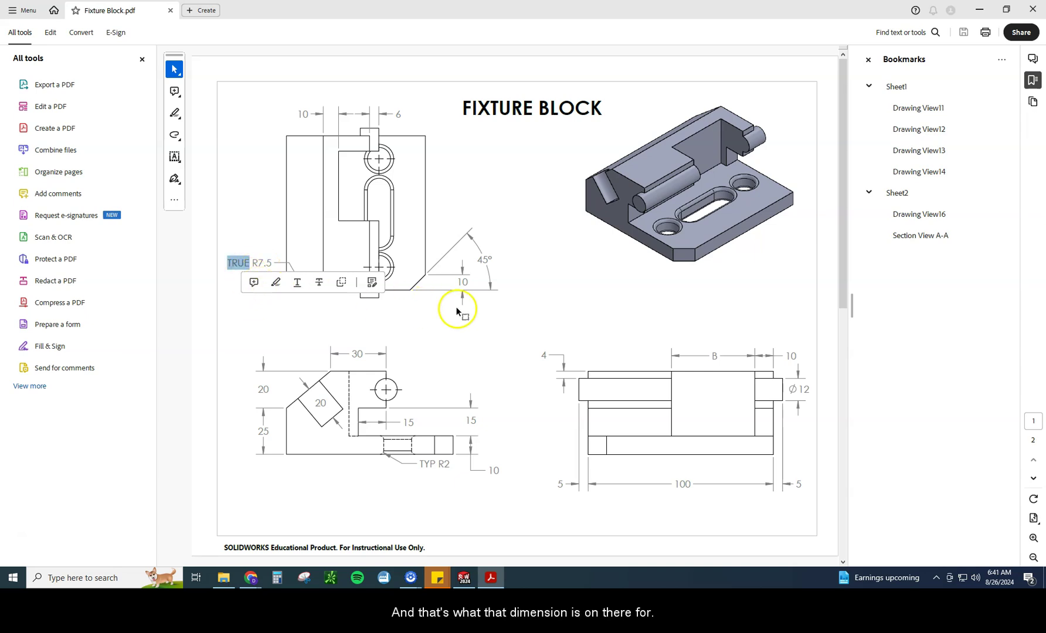
left_click(485, 326)
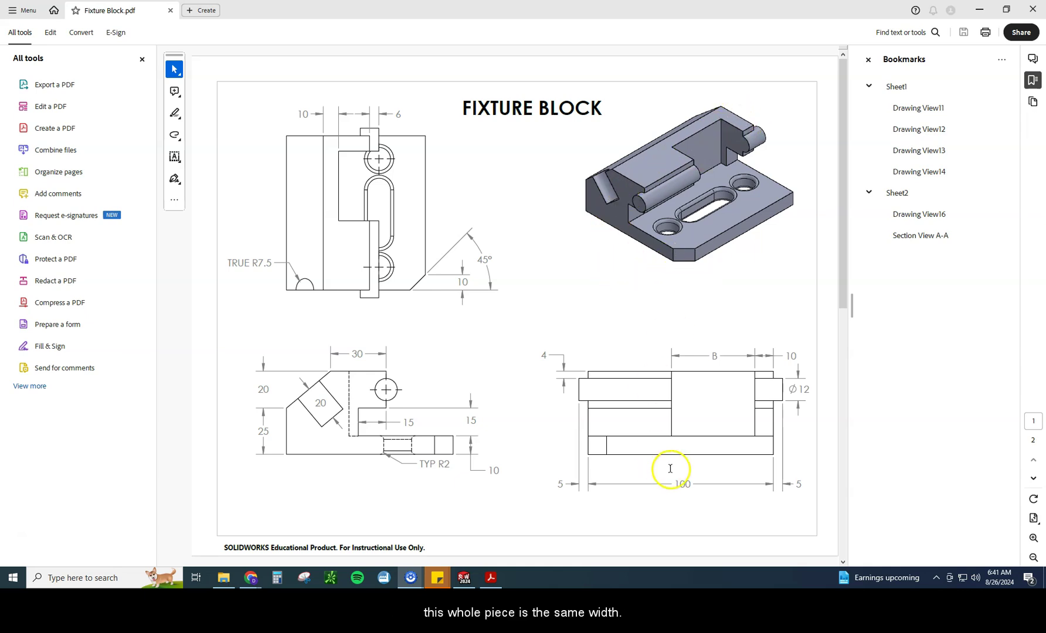
double_click(685, 485)
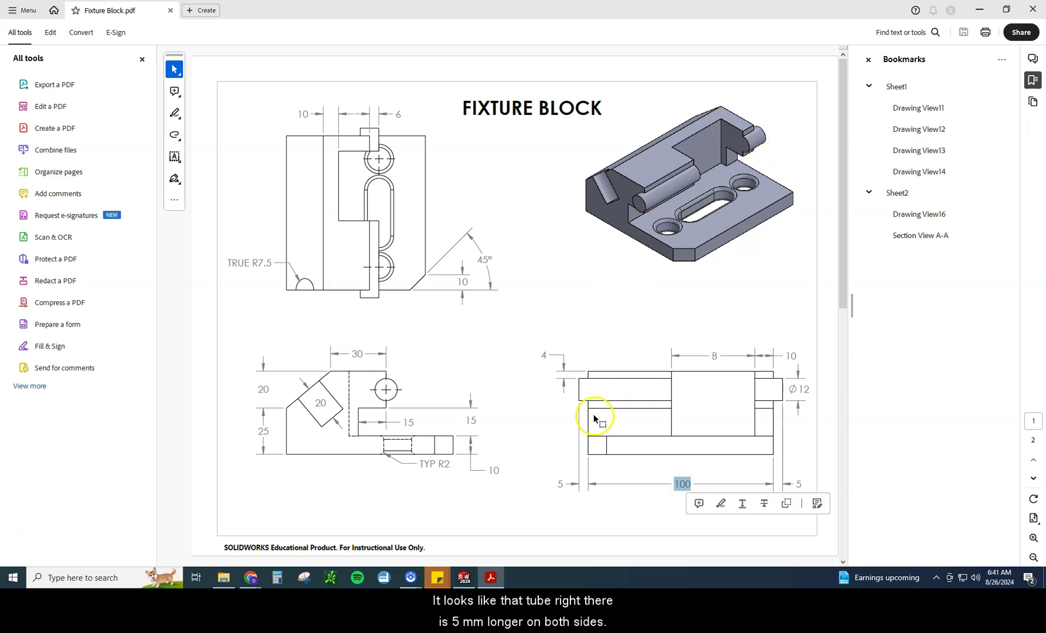
double_click(561, 483)
double_click(798, 484)
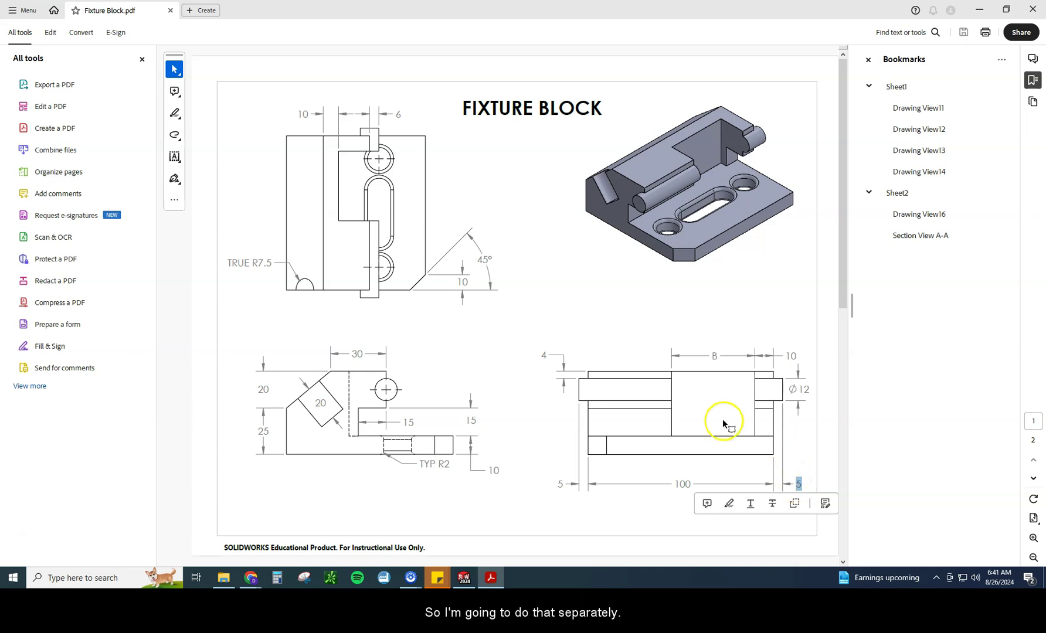
Create a new part in MMGS units and start a sketch on the Front Plane
left_click(463, 578)
left_click(185, 11)
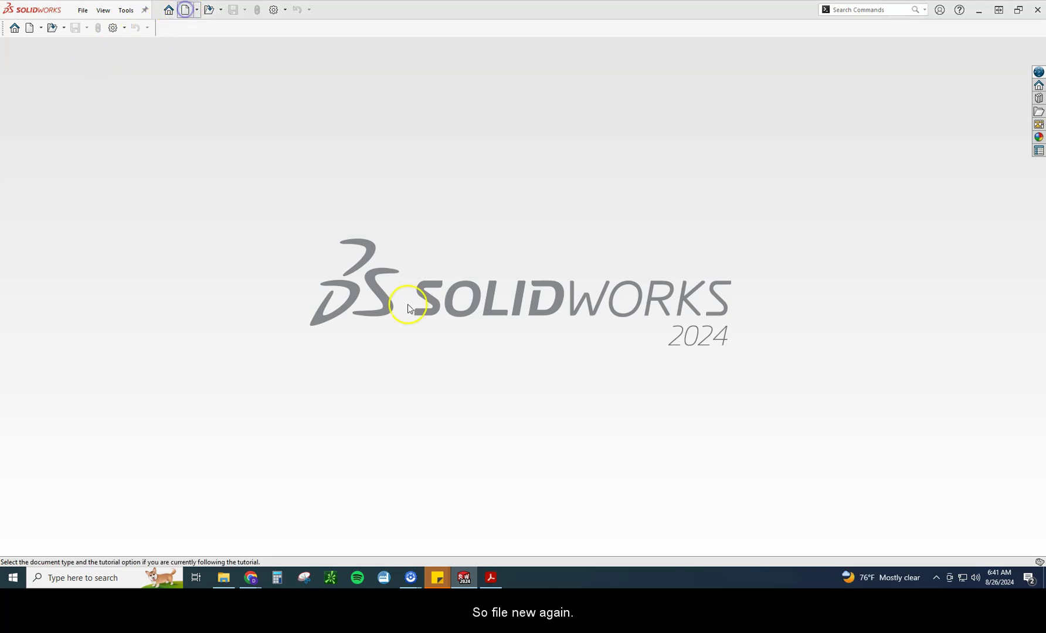
left_click(438, 287)
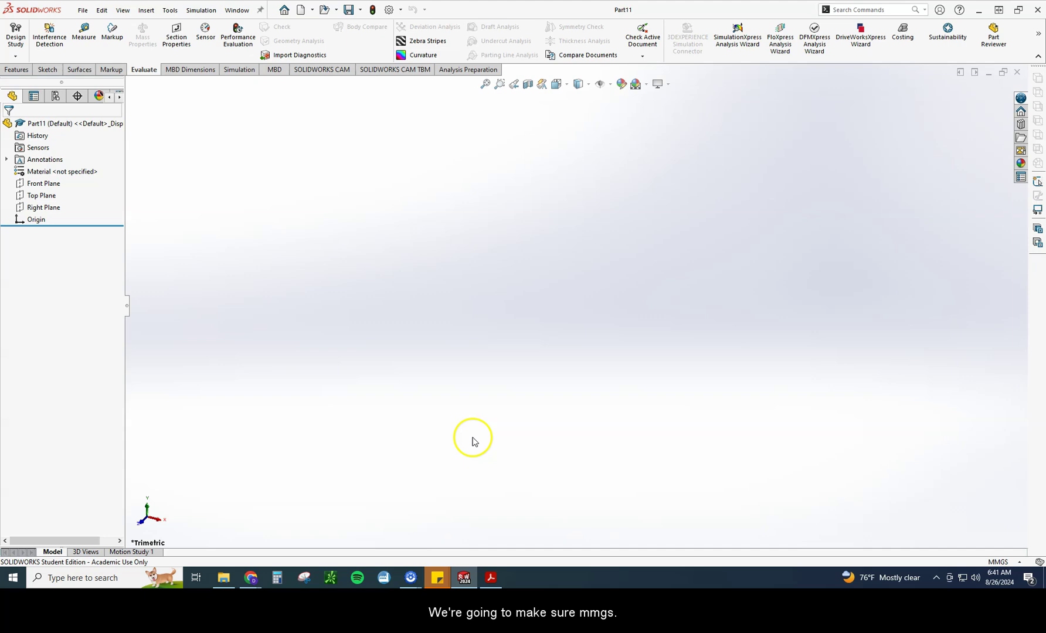
left_click(995, 562)
left_click(995, 562)
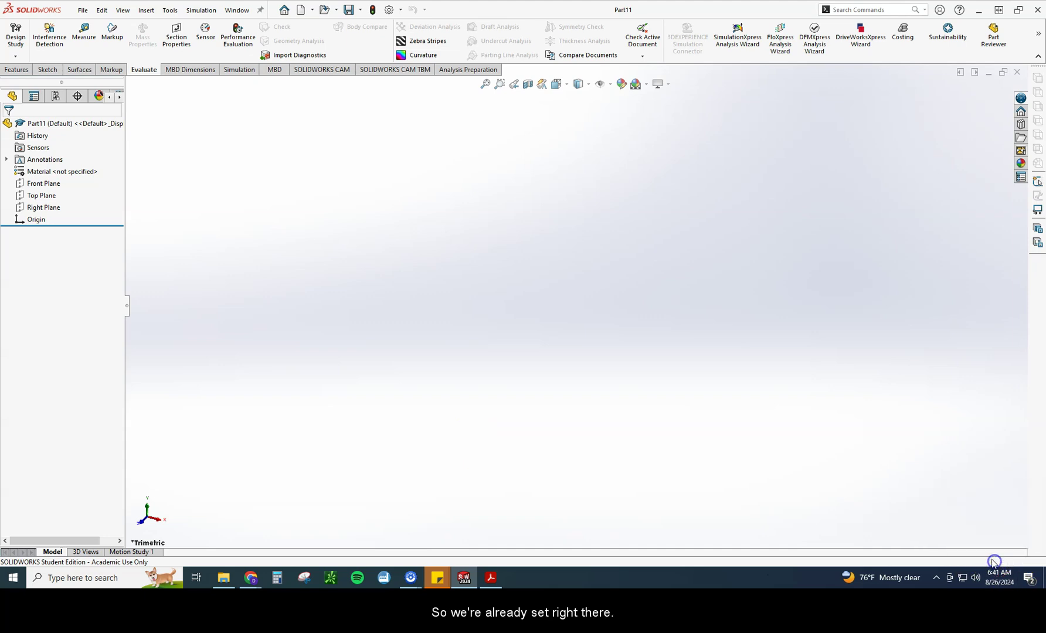
left_click(48, 186)
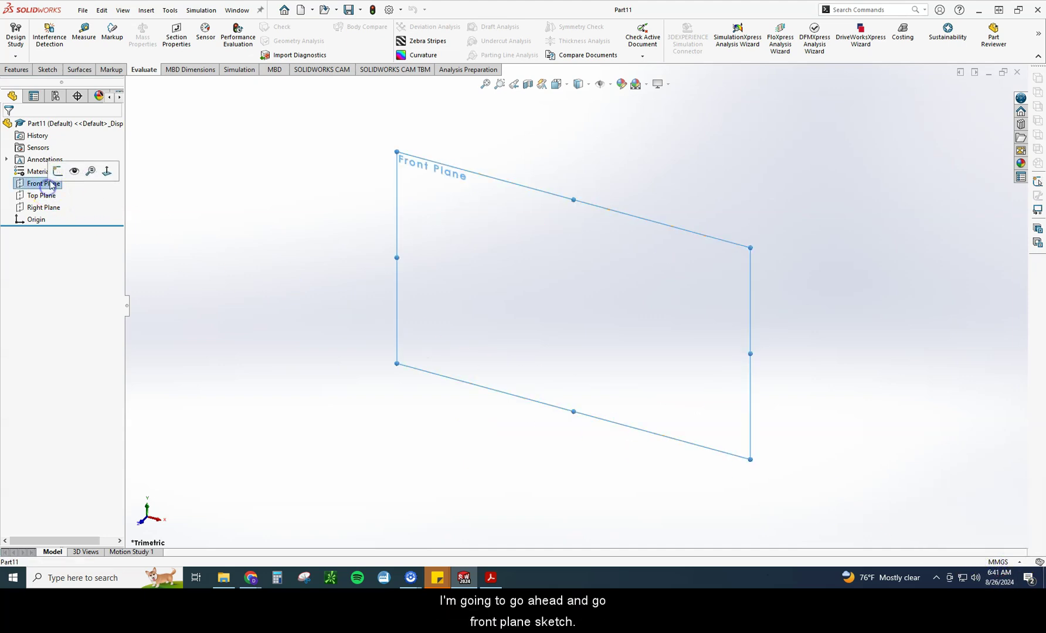
left_click(56, 170)
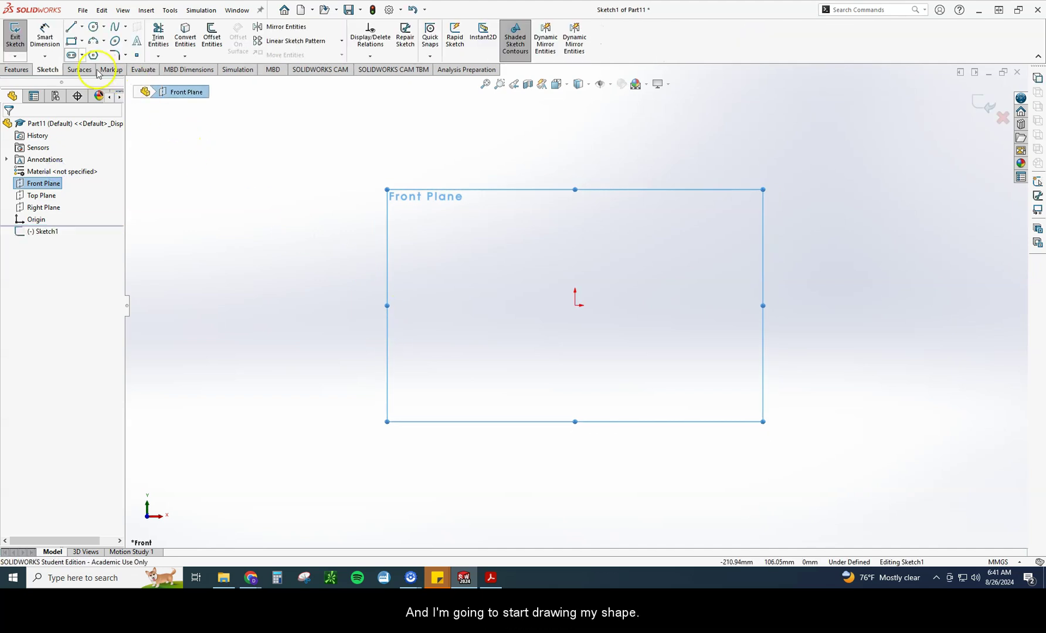
Draw the profile's bottom edge from the origin and the stepped notch lines
left_click(71, 27)
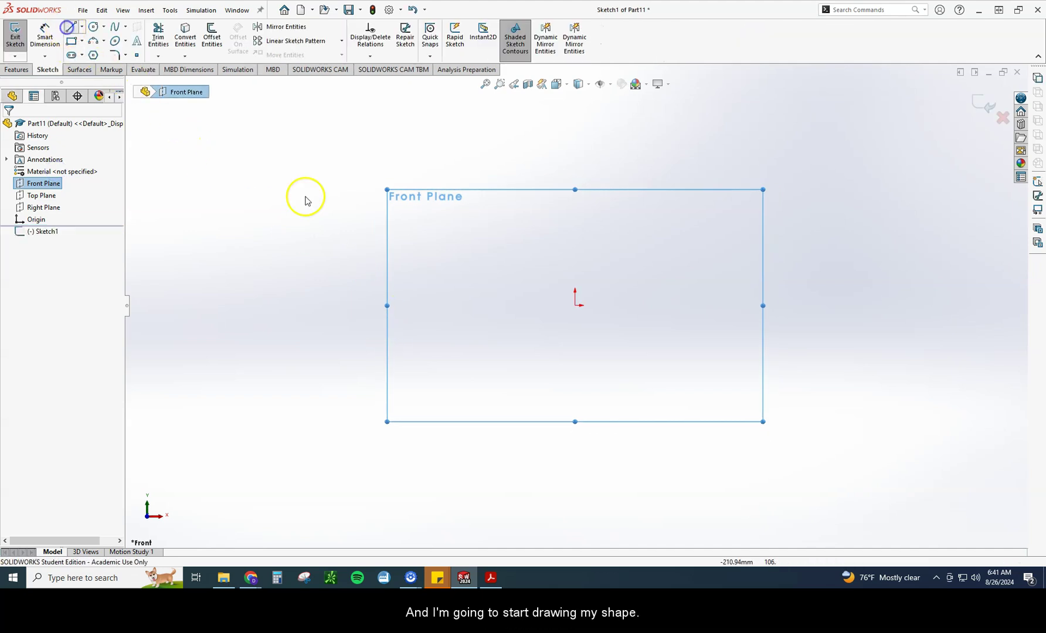
left_click(575, 305)
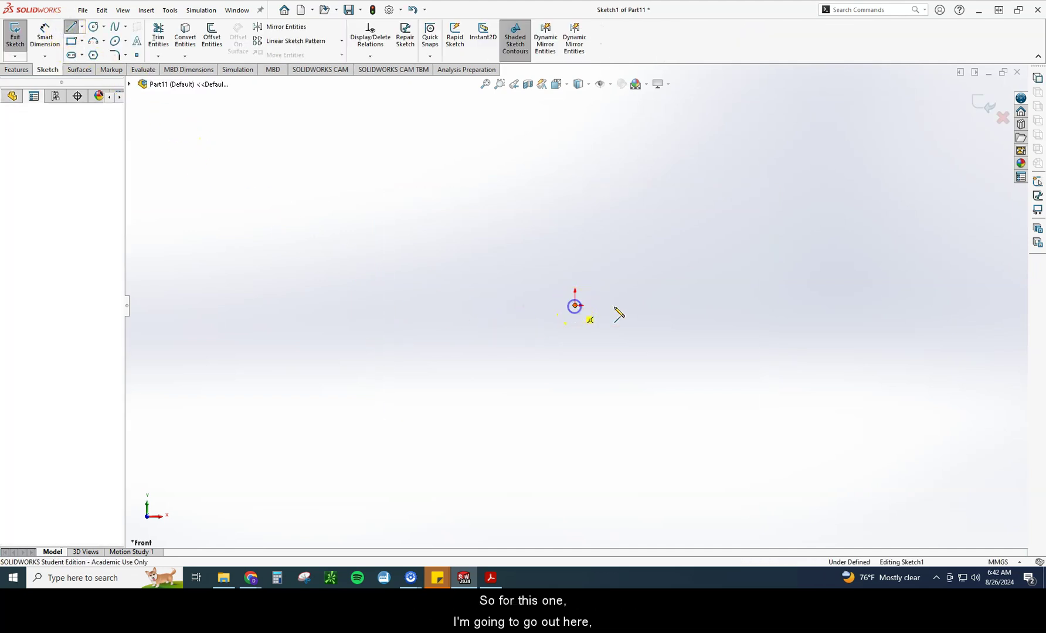
left_click(789, 305)
left_click(789, 284)
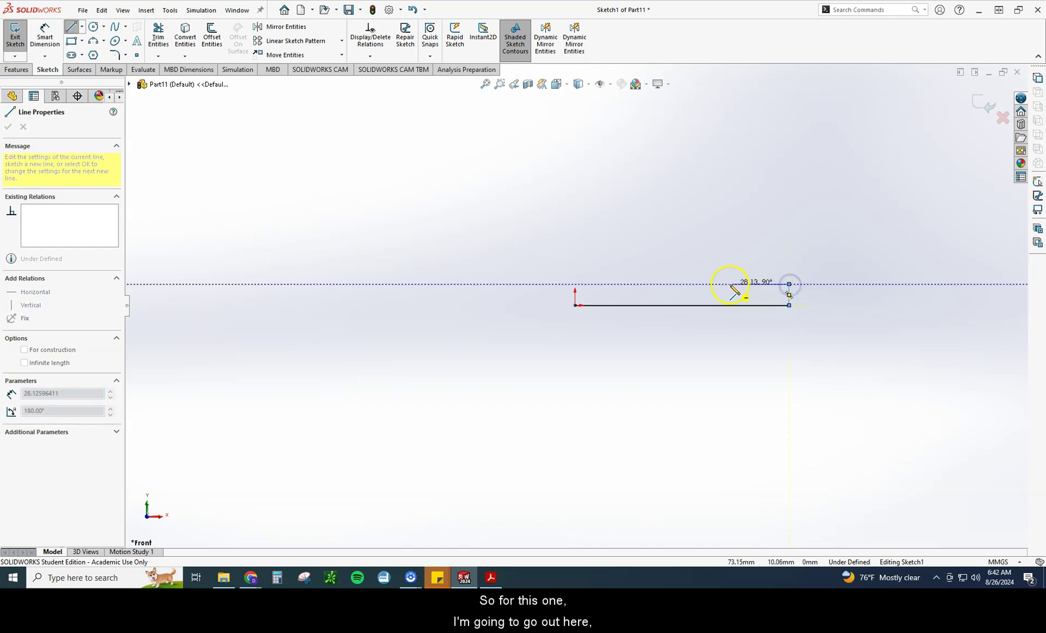
left_click(678, 284)
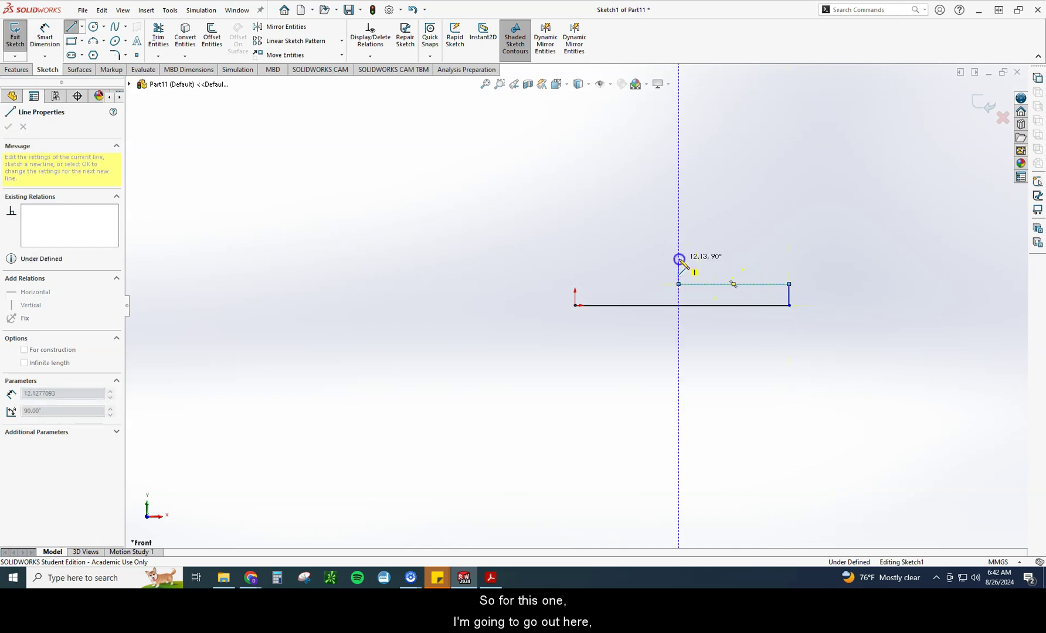
left_click(678, 258)
left_click(708, 258)
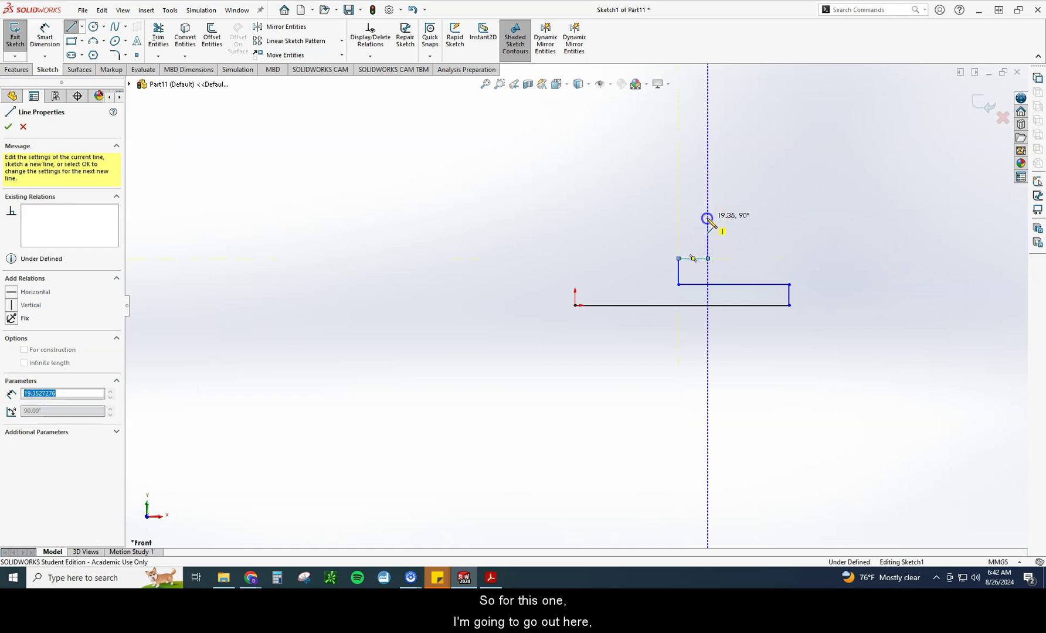
Draw the tall right side, top edge and chamfer diagonal, closing the outline at the origin
left_click(708, 217)
left_click(622, 217)
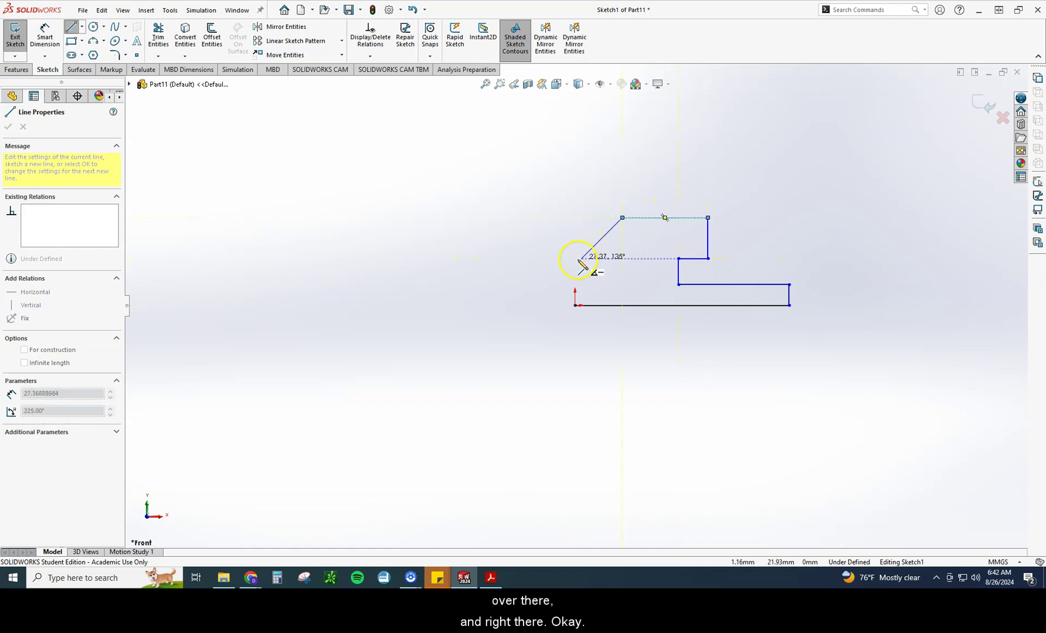
left_click(574, 250)
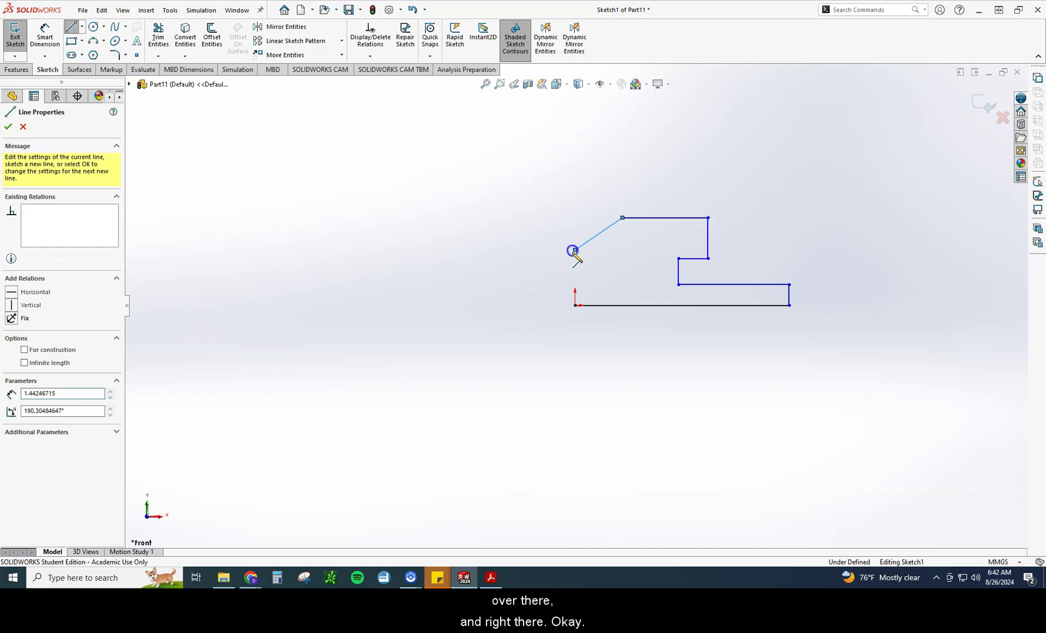
left_click(575, 305)
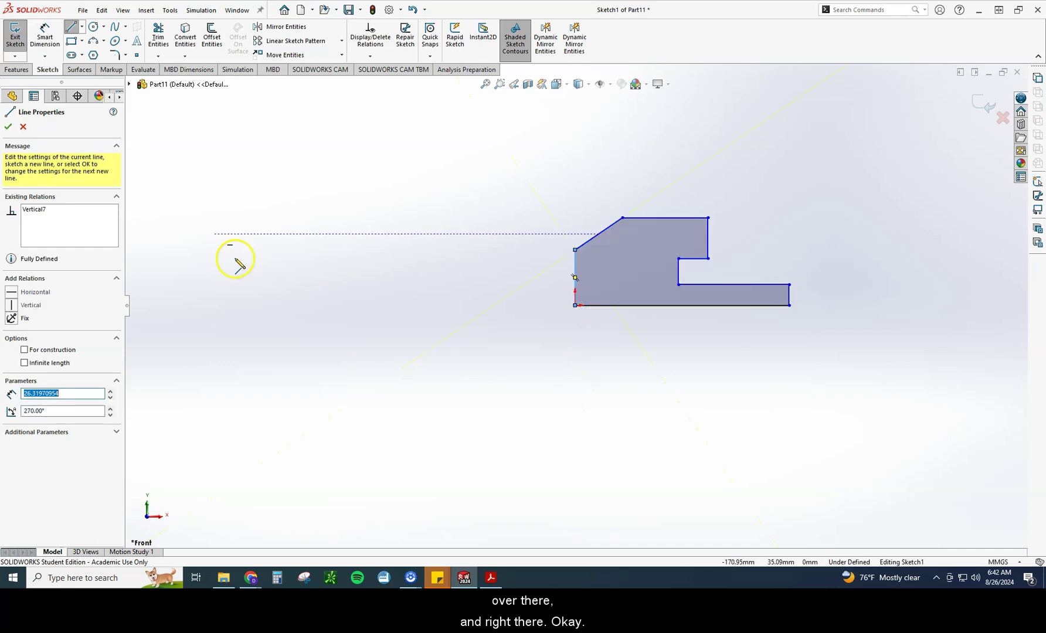
key("Escape")
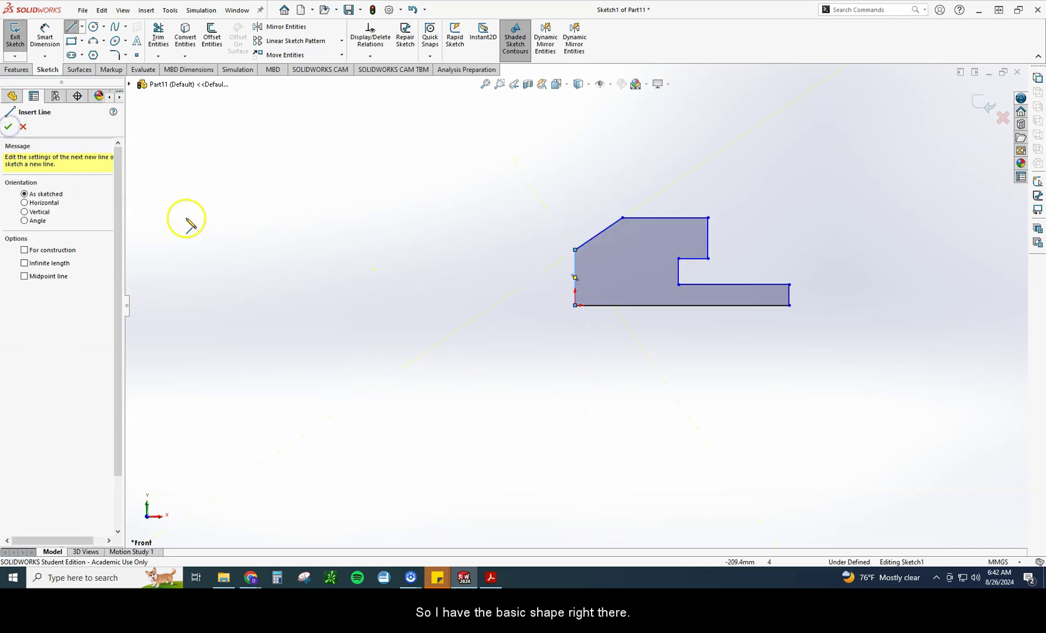
left_click(8, 127)
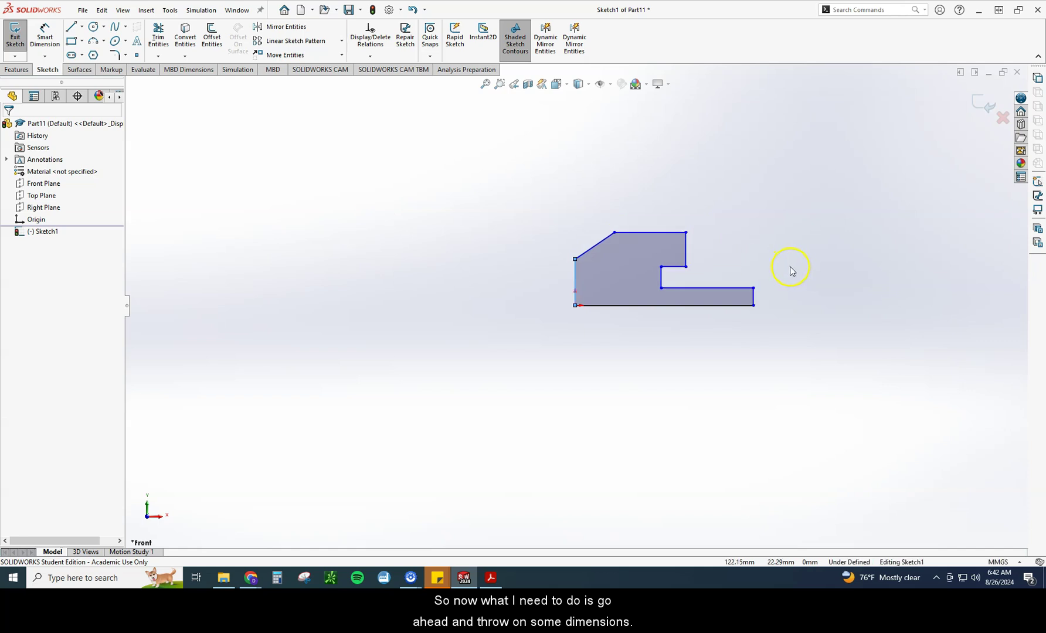
Dimension the sketch's bottom edge at 100 mm
scroll(735, 282, "down", 3)
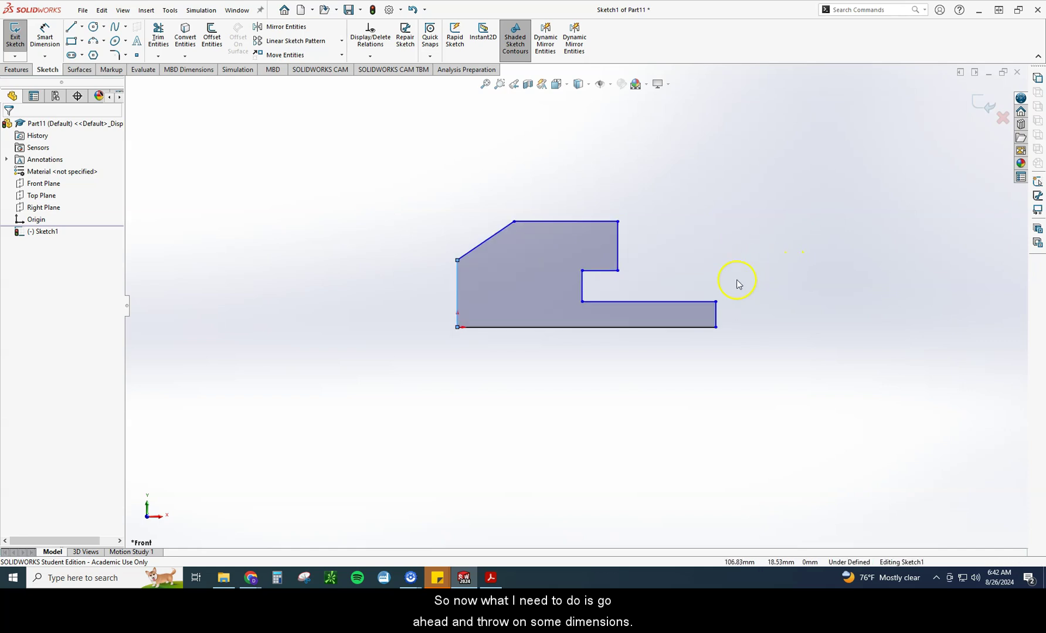
left_click(51, 33)
left_click(502, 350)
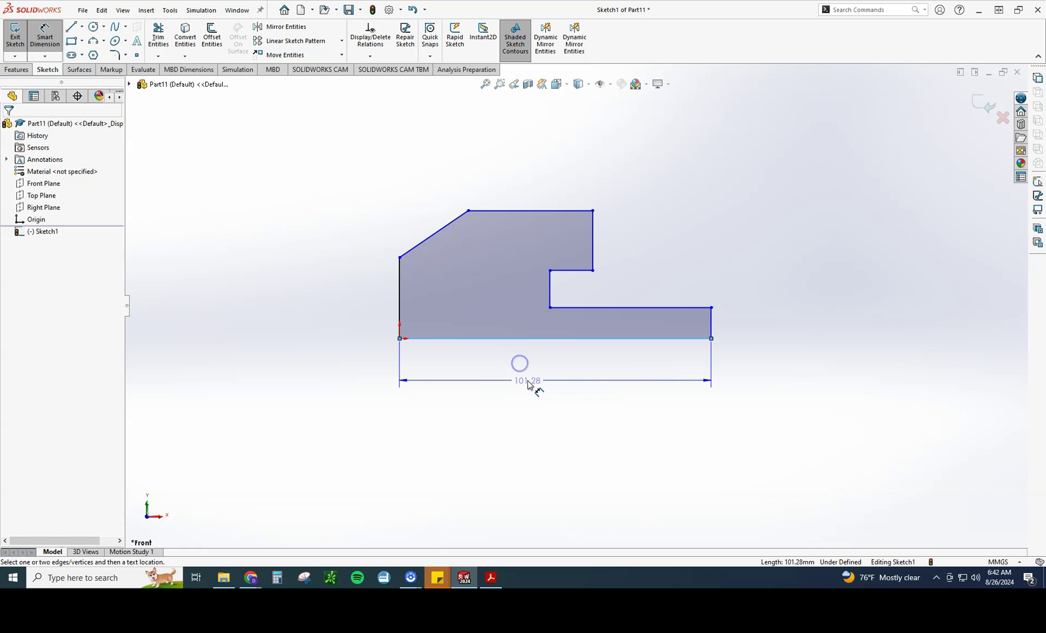
left_click(531, 381)
type("100")
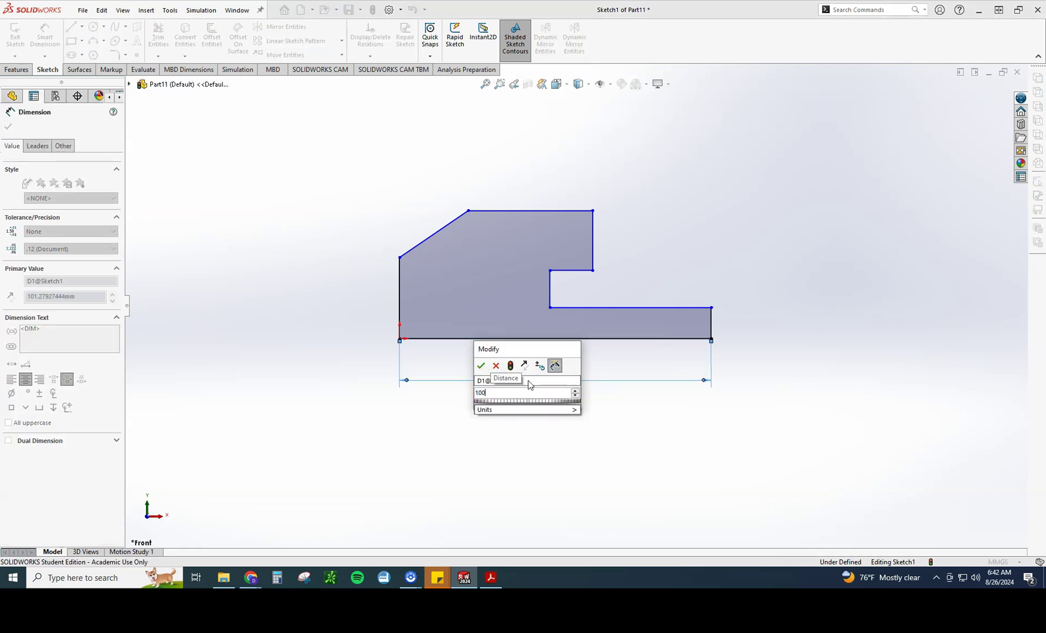
key("Return")
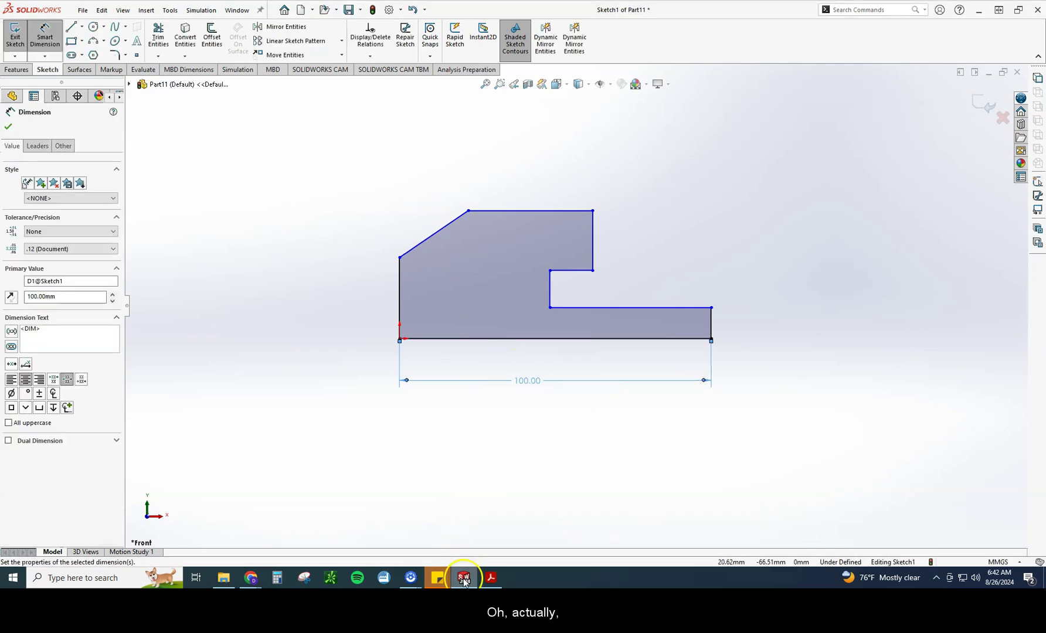
Confirm A=90 in the PDF and change the bottom dimension to 90 mm
left_click(464, 579)
scroll(428, 468, "down", 5)
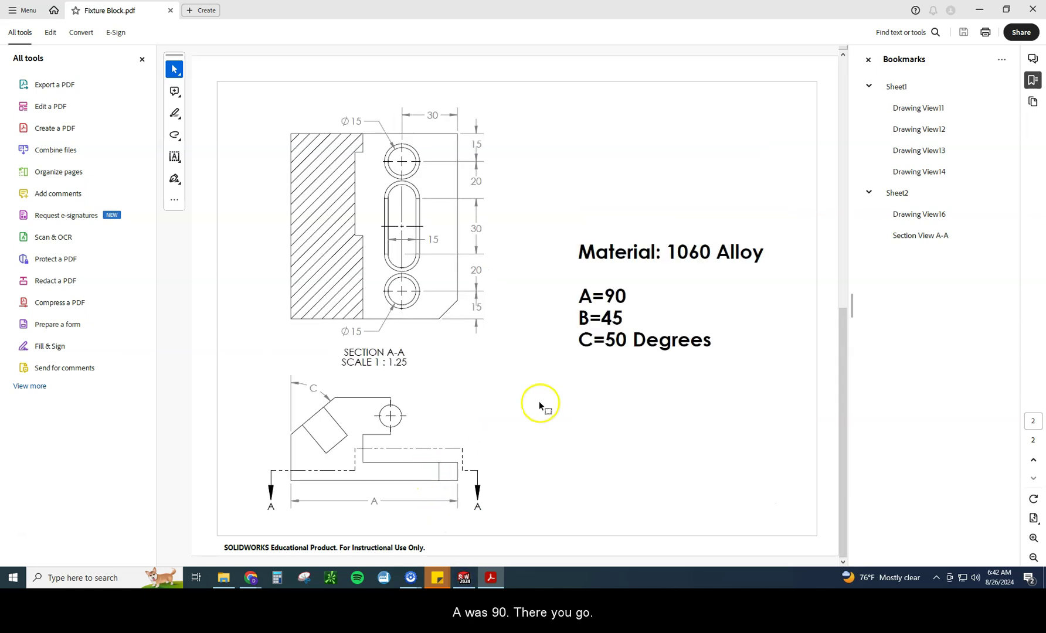
double_click(613, 294)
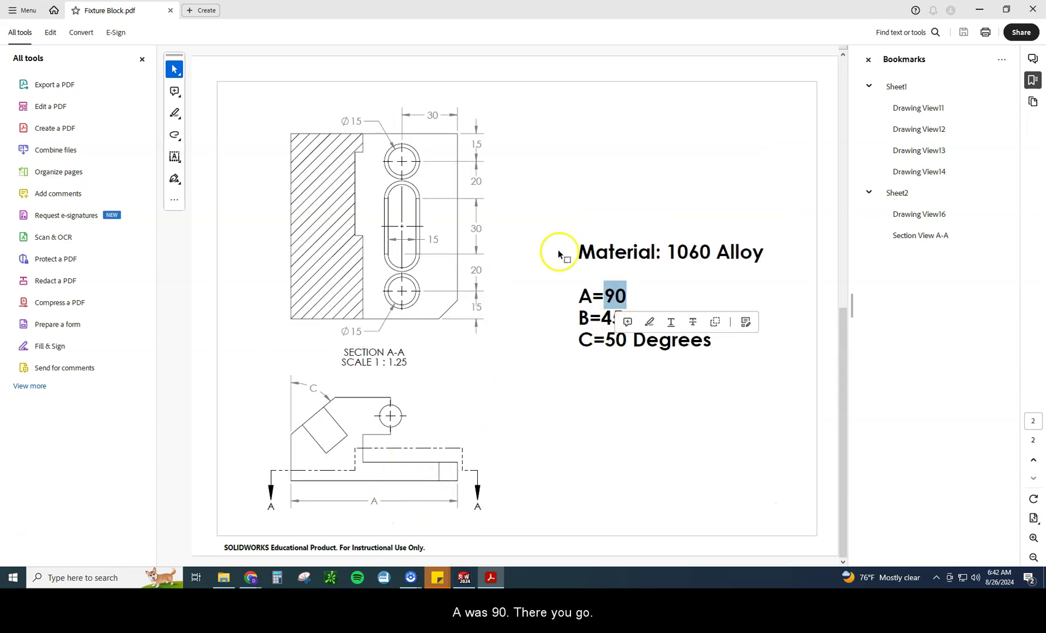
left_click(464, 577)
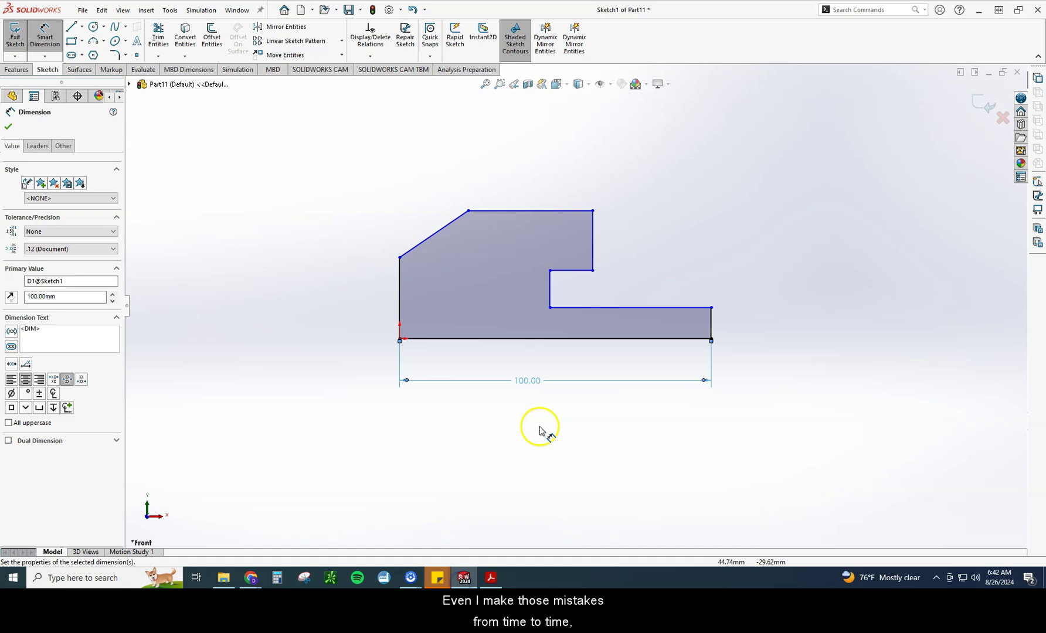
double_click(529, 381)
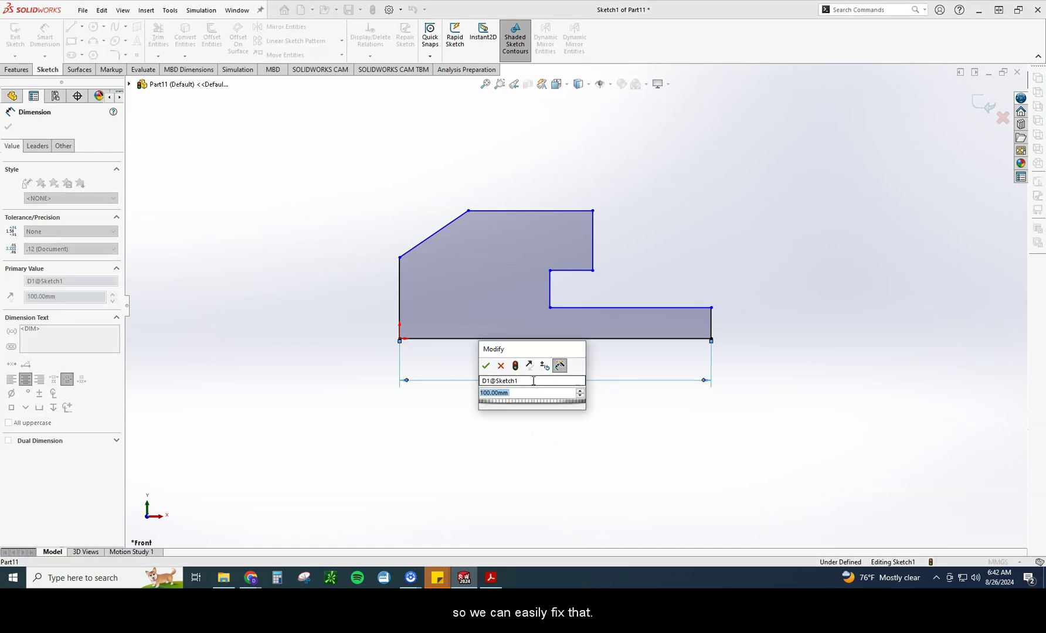
type("90")
key("Return")
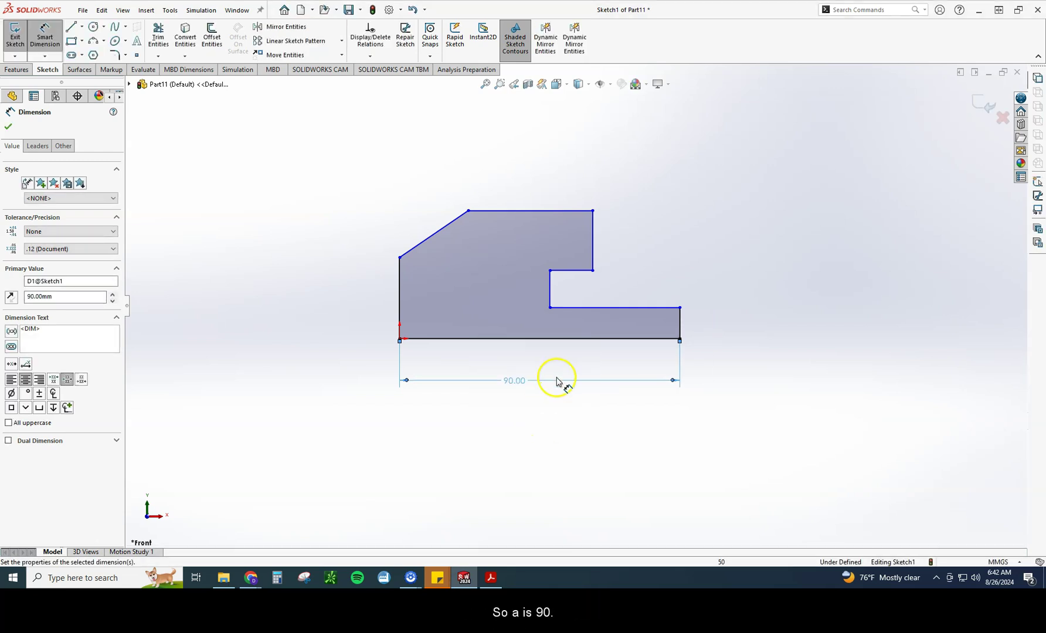
left_click(486, 577)
Scroll Fixture Block.pdf up to the front view's 20, 25, 15, 10 heights and 30 width
scroll(473, 354, "up", 5)
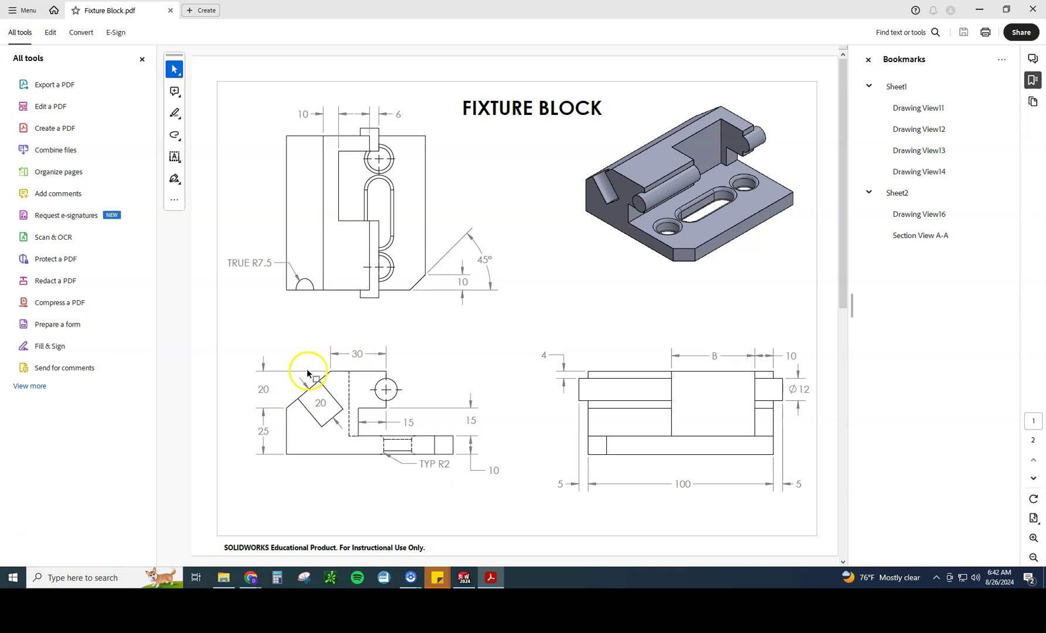
Set a 50° angle between the left vertical line and the slanted edge
scroll(467, 406, "down", 1)
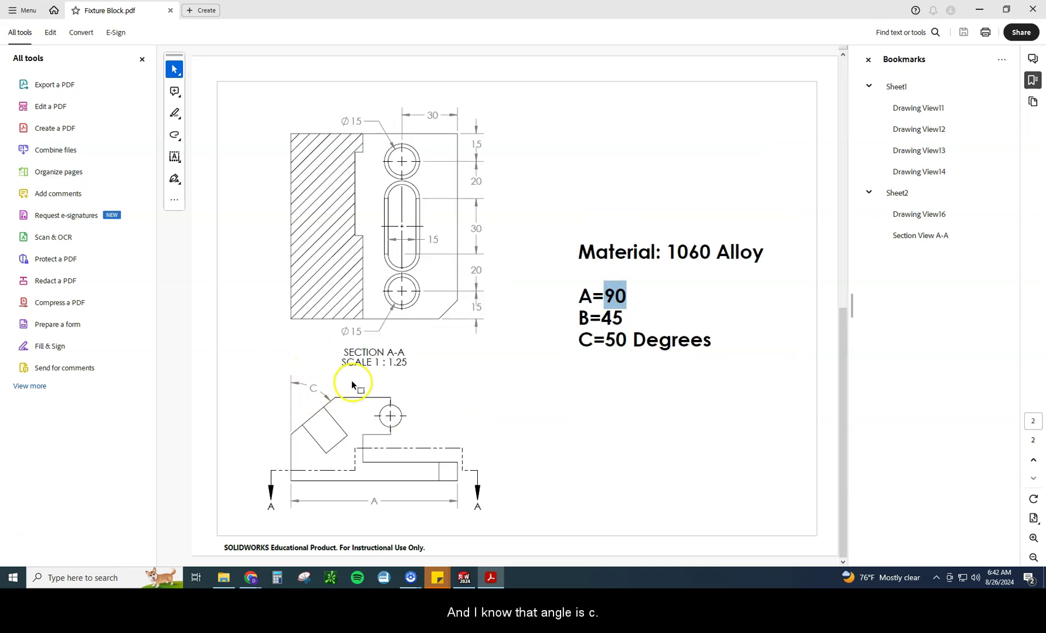
left_click(465, 578)
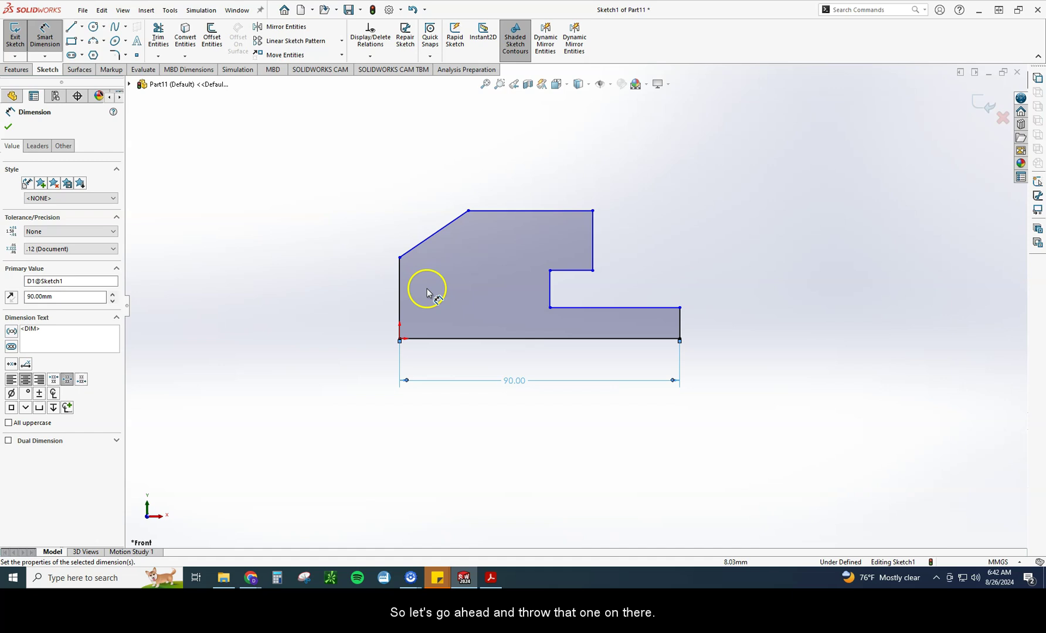
left_click(404, 267)
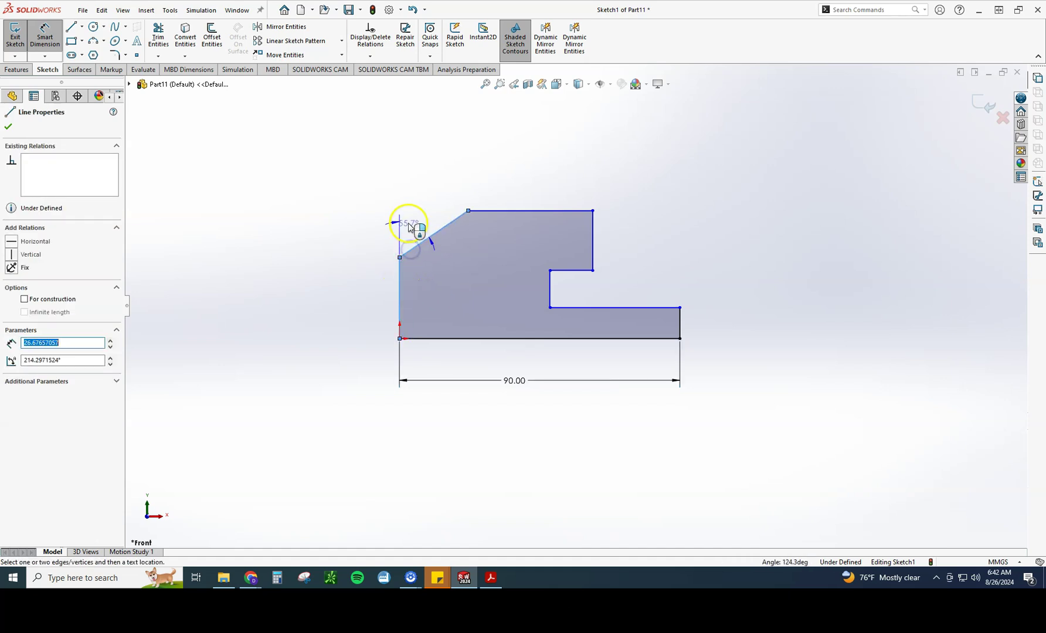
left_click(421, 242)
left_click(417, 223)
type("50")
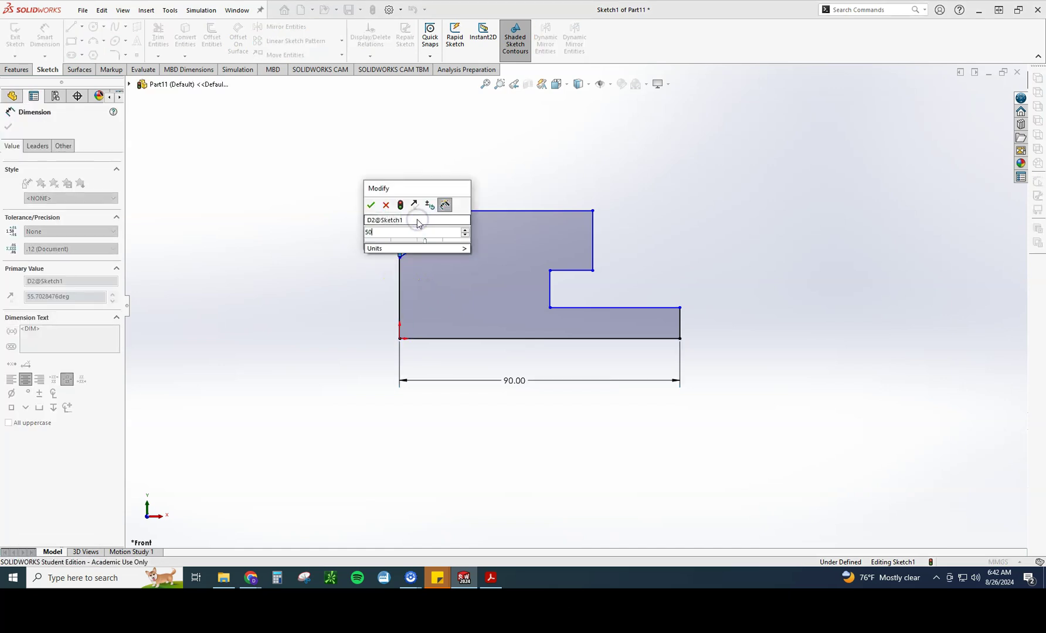
key("Return")
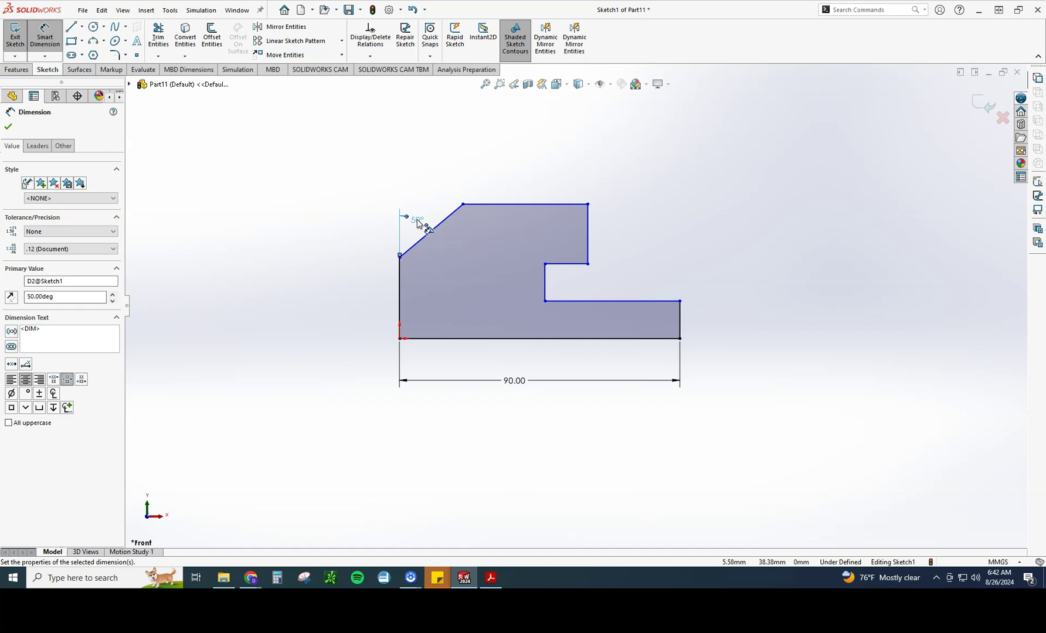
Dimension the left line's height at 25 mm and the slanted edge's rise at 20 mm
left_click(400, 290)
left_click(334, 302)
type("25")
key("Return")
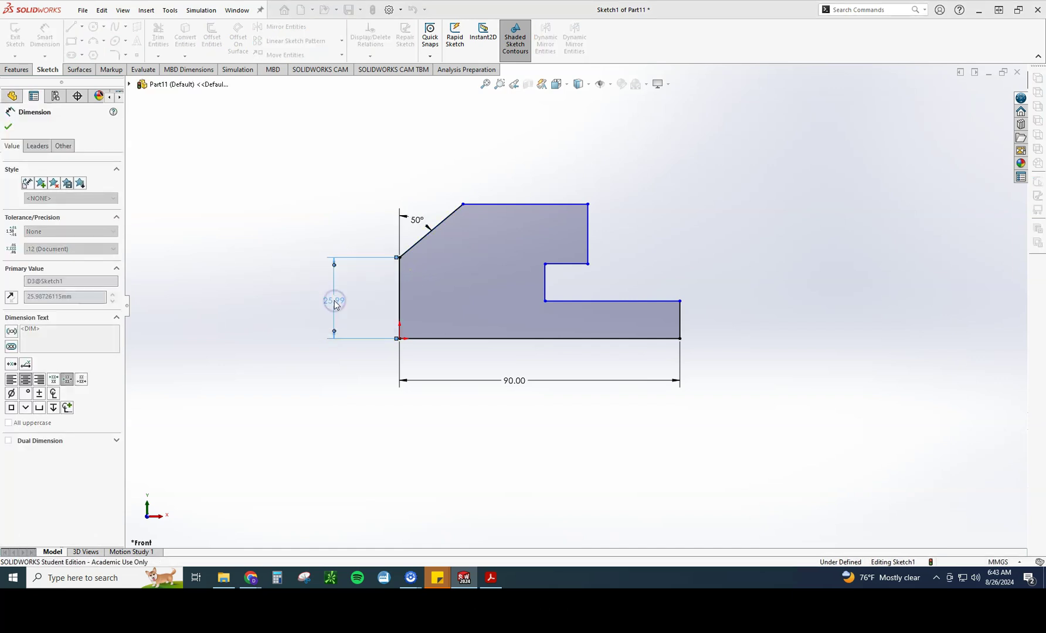
left_click(410, 254)
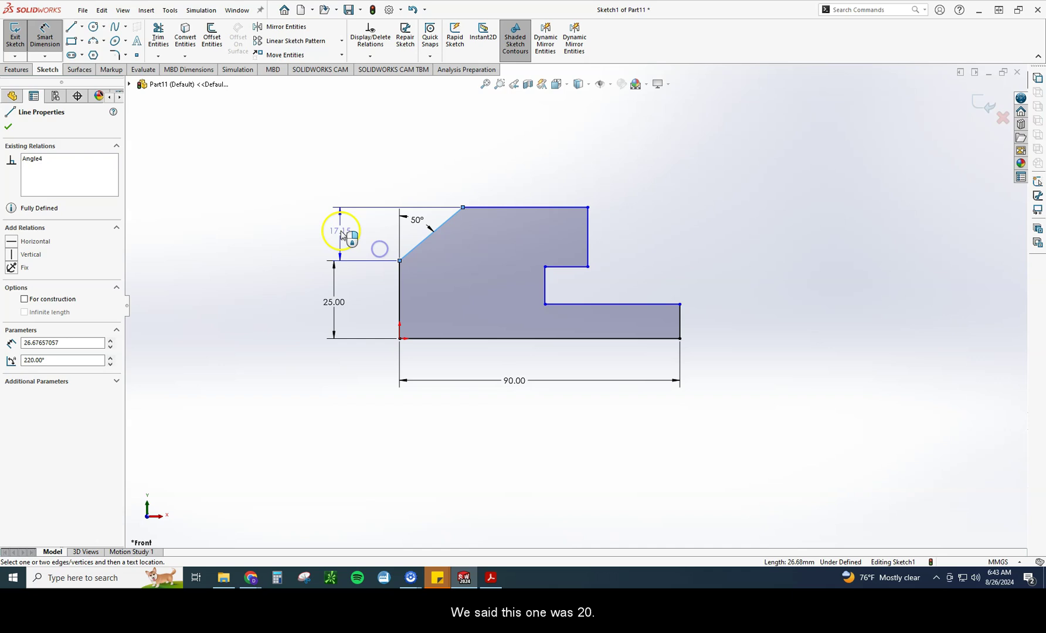
left_click(334, 232)
type("20")
key("Return")
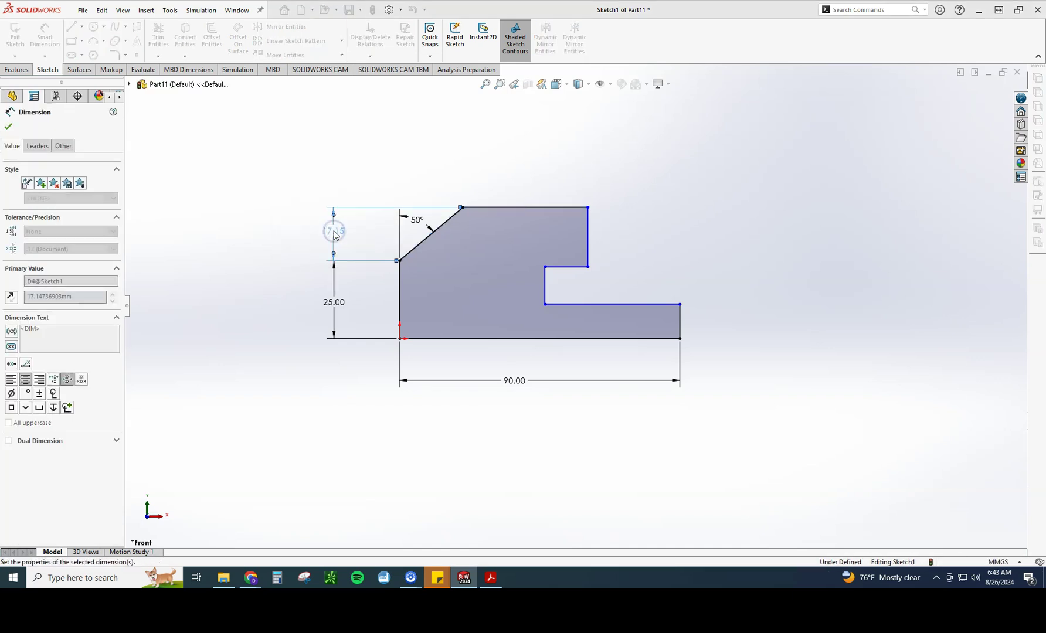
Dimension the right-end edge at 10 mm and add the notch height dimension
left_click(680, 311)
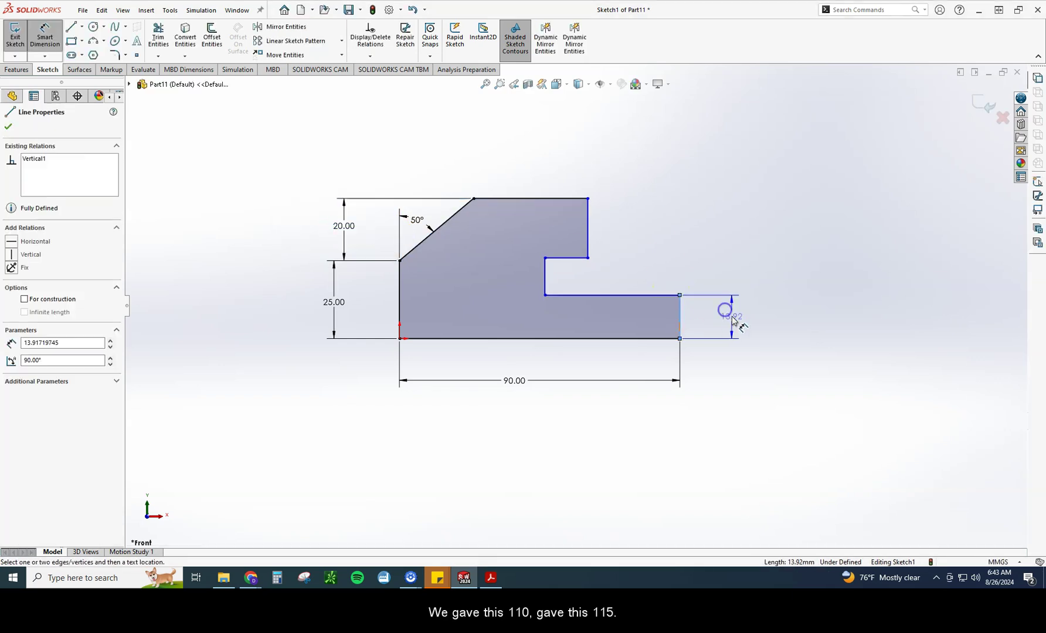
left_click(731, 314)
type("10")
key("Return")
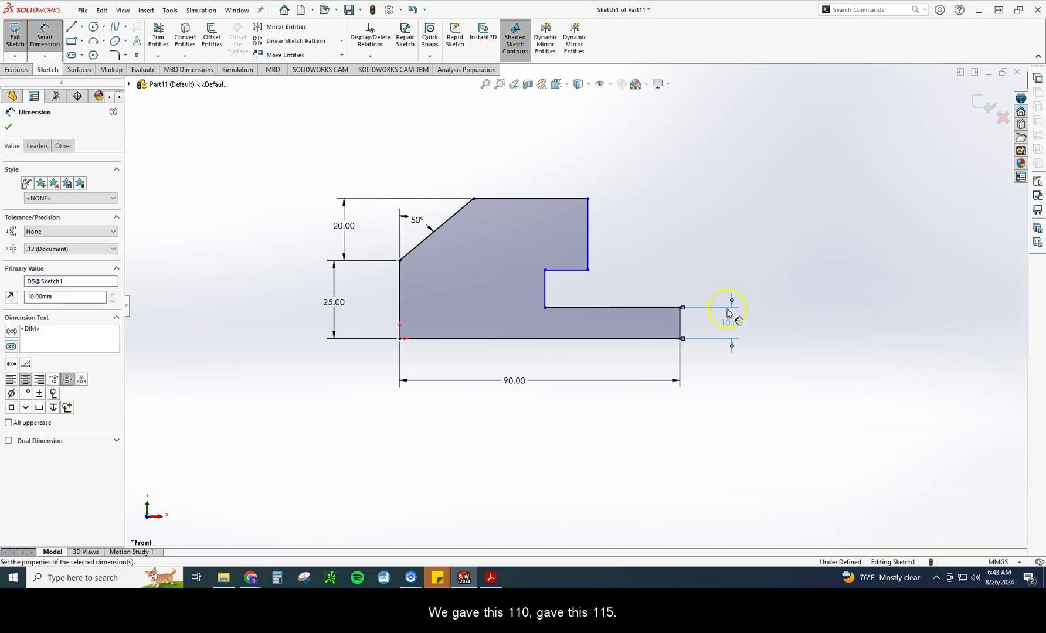
left_click(544, 298)
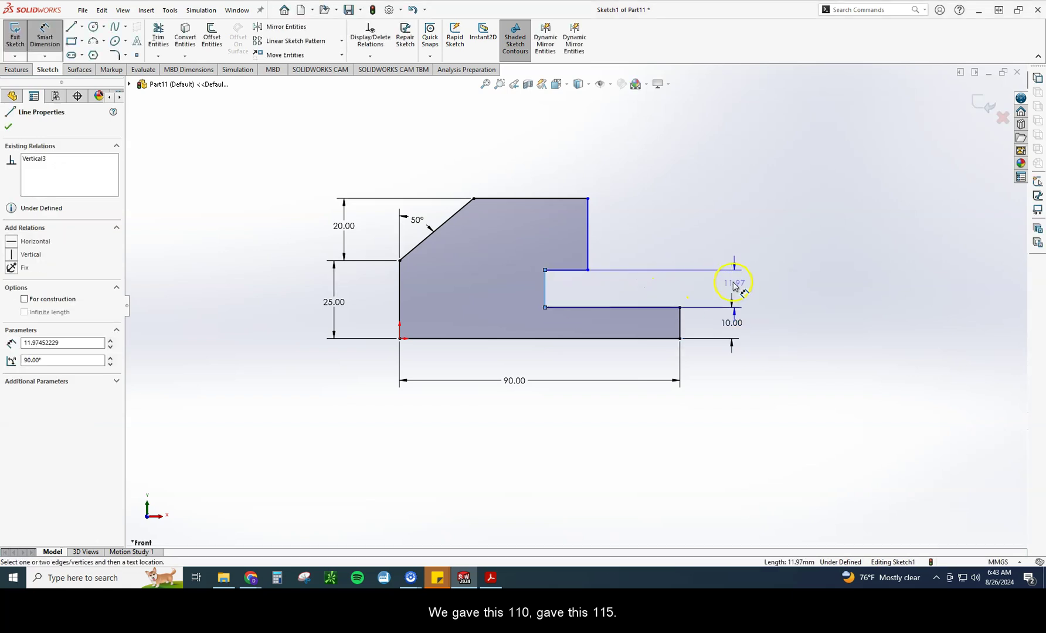
left_click(731, 240)
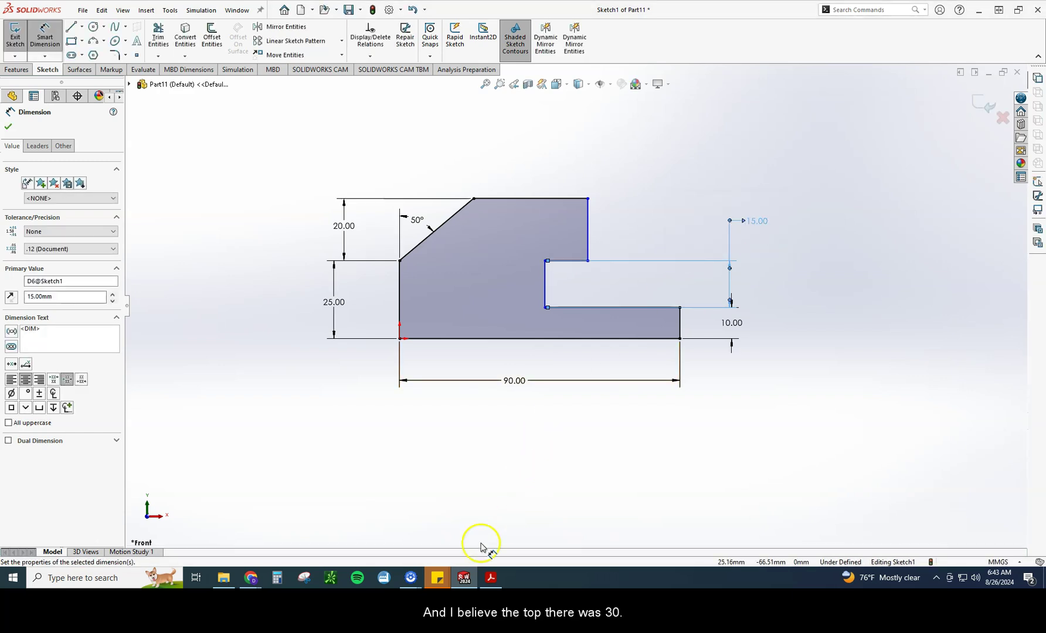
left_click(490, 577)
scroll(440, 403, "up", 3)
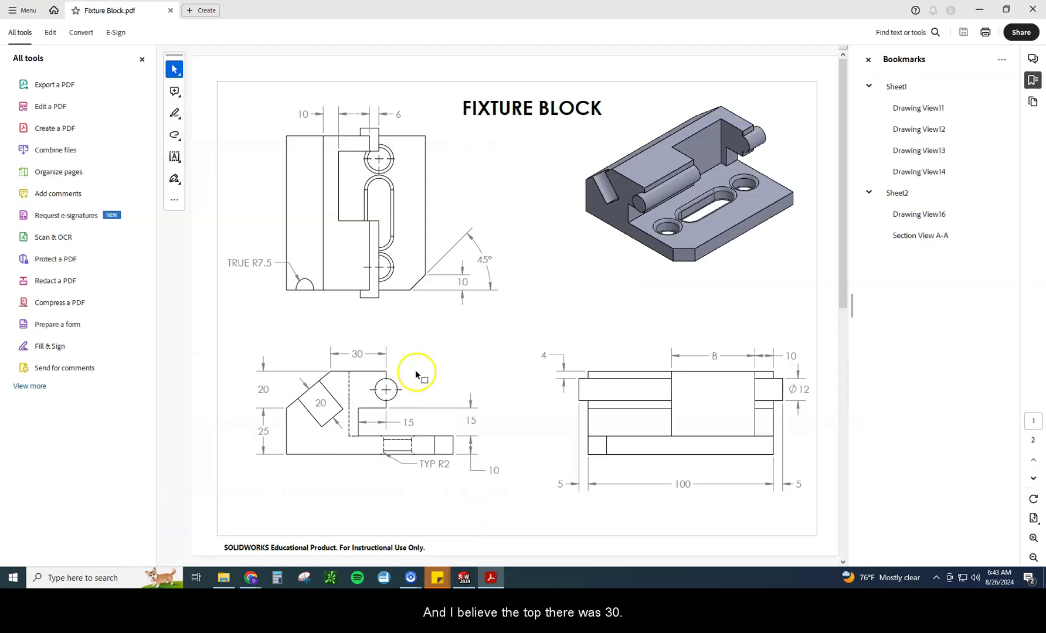
left_click(463, 577)
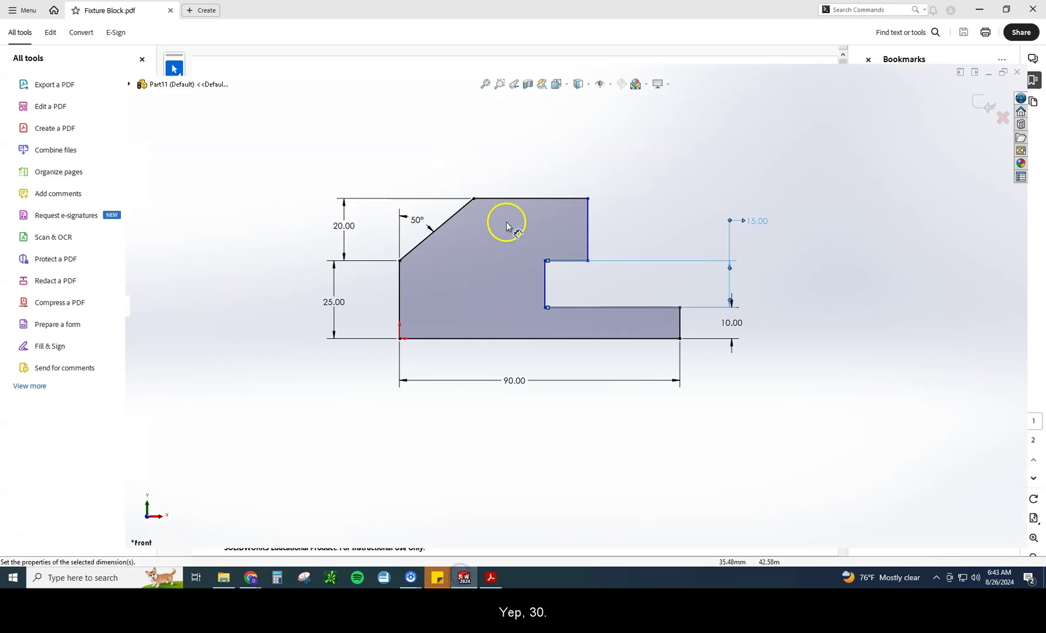
Dimension the top edge at 30 mm and the slot line at 15 mm
left_click(519, 198)
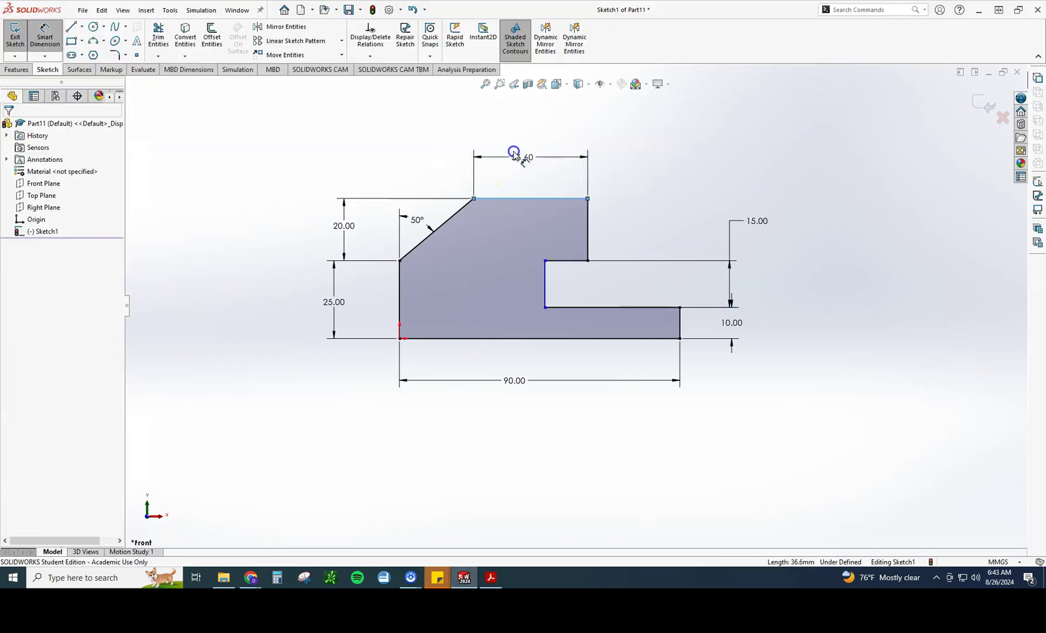
left_click(513, 153)
type("30")
key("Return")
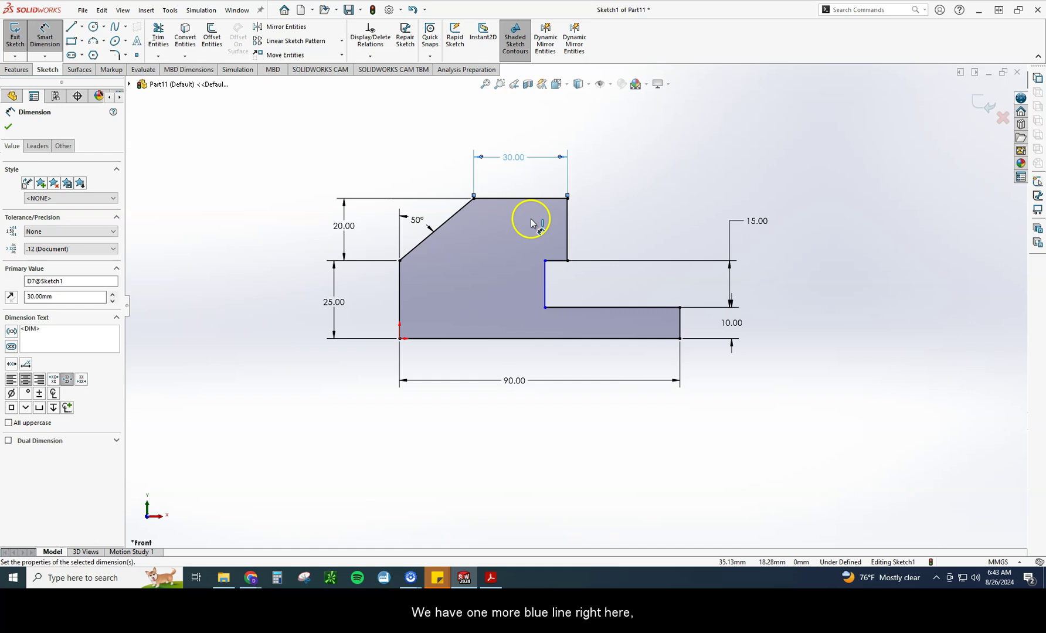
left_click(472, 581)
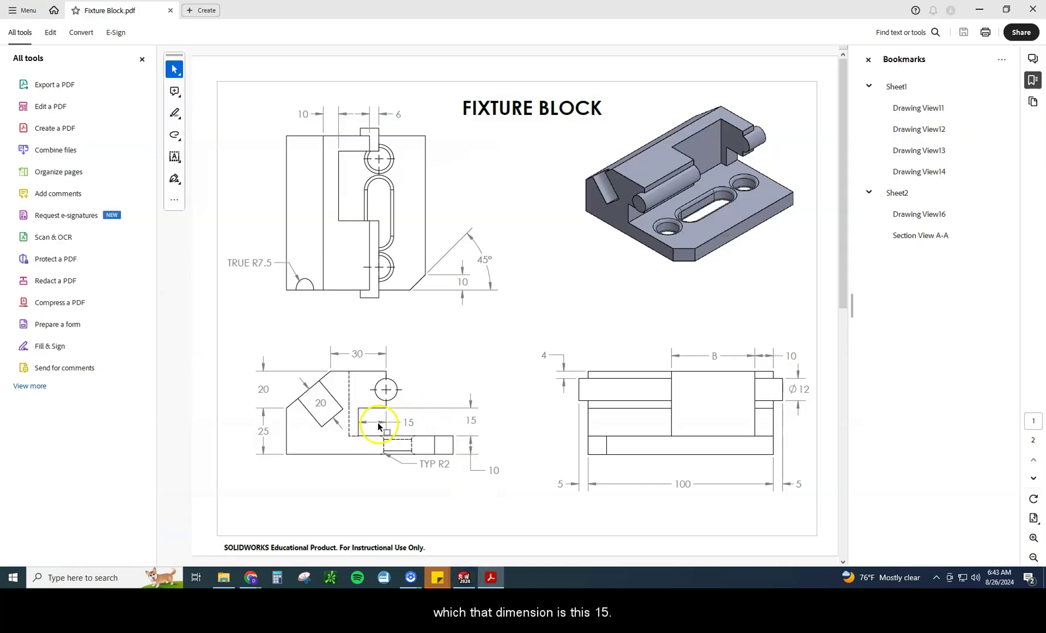
left_click(464, 578)
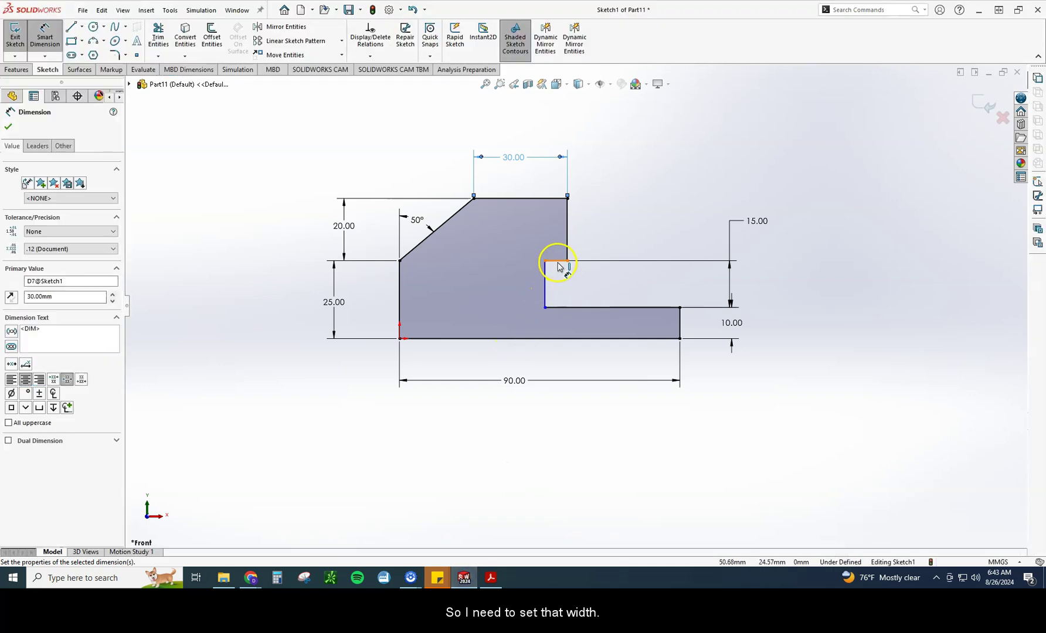
left_click(555, 261)
left_click(490, 286)
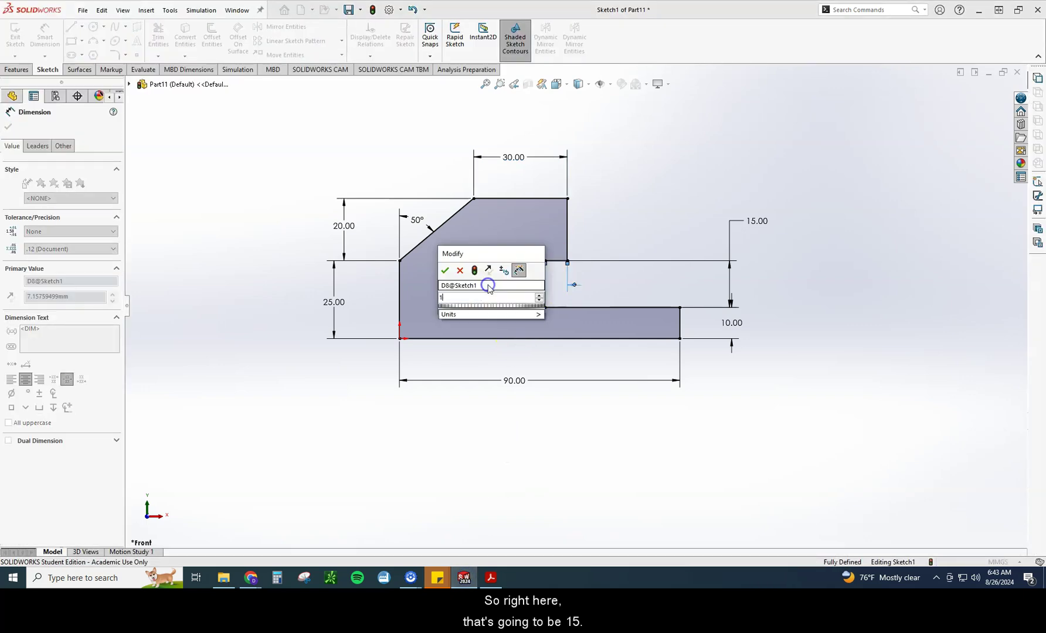
type("15")
key("Return")
left_click_drag(489, 287, 544, 273)
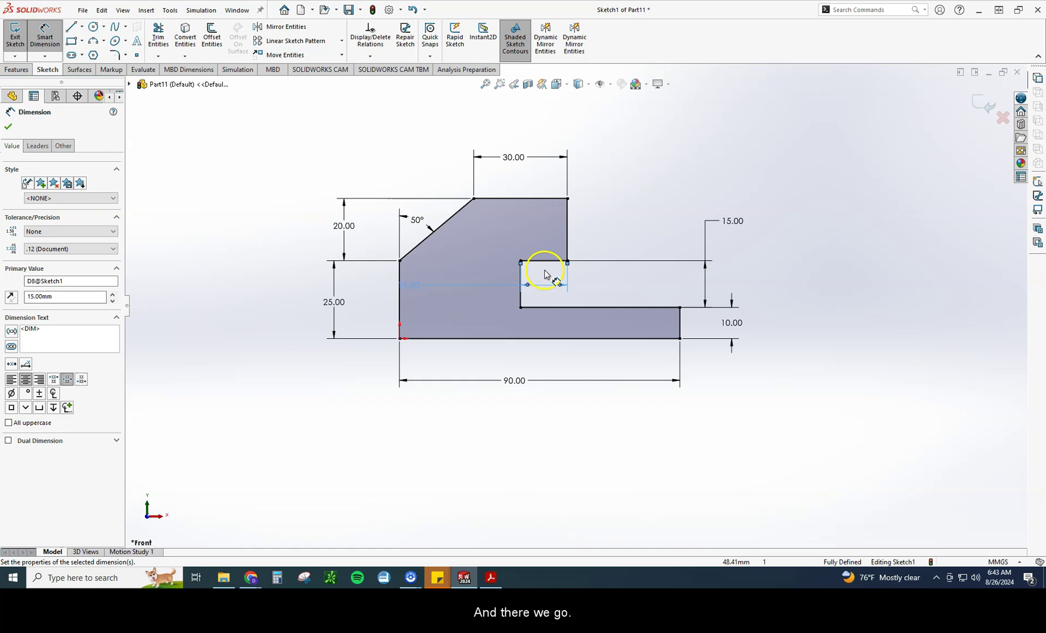
Extrude Sketch1 as a 100 mm blind boss
left_click(18, 70)
left_click(18, 41)
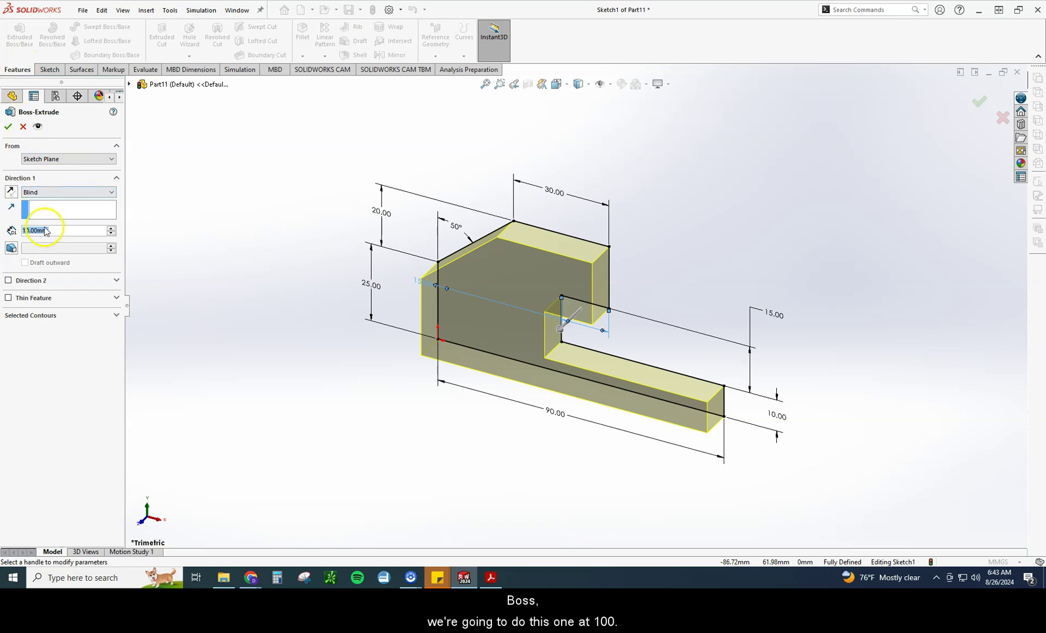
type("100")
key("Return")
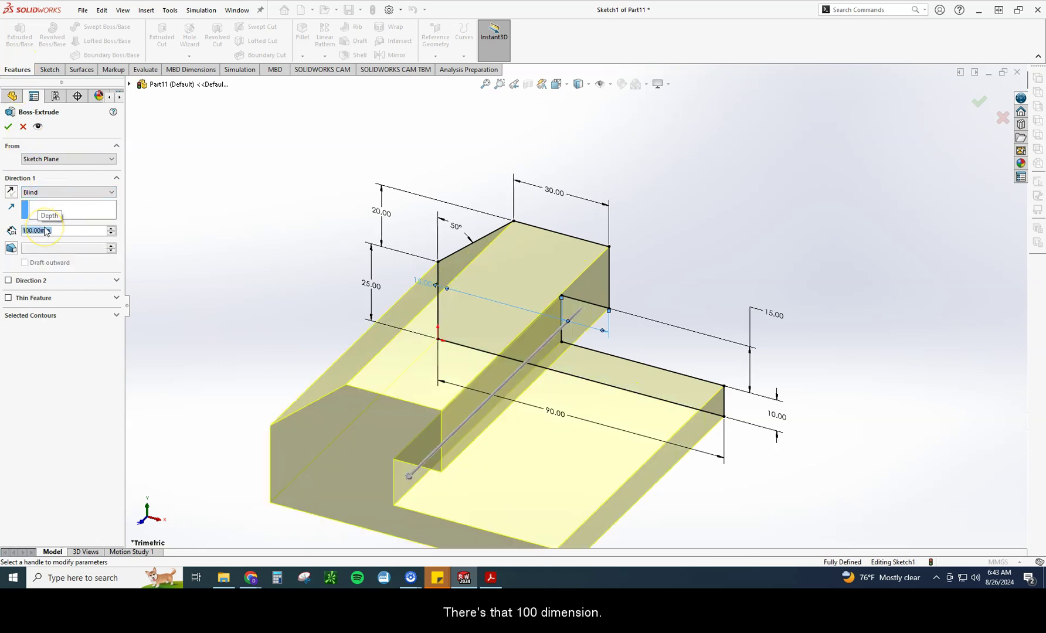
left_click(25, 212)
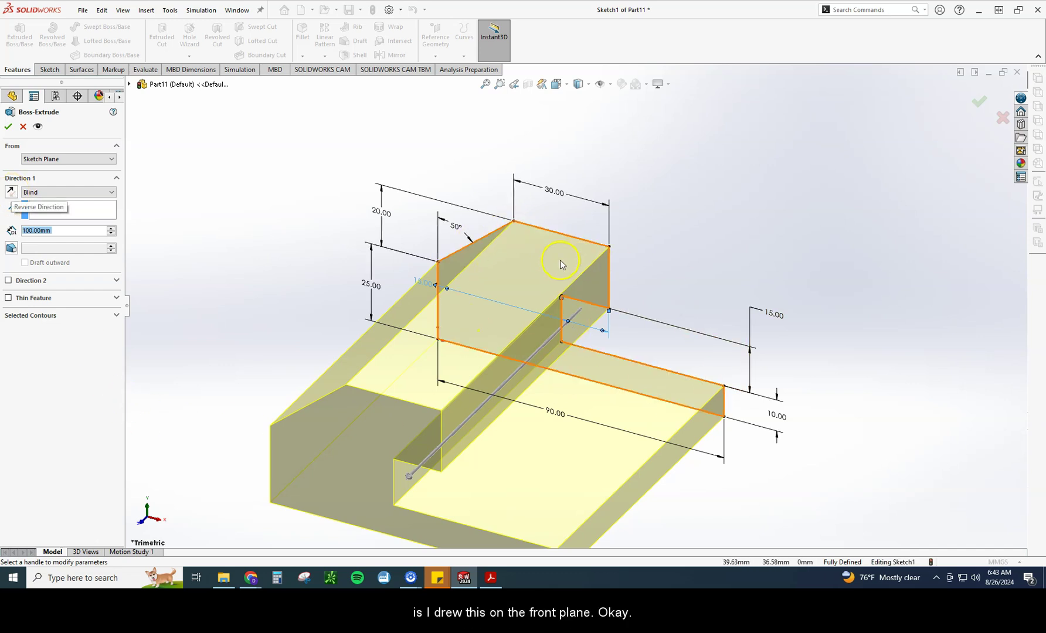
scroll(528, 248, "down", 3)
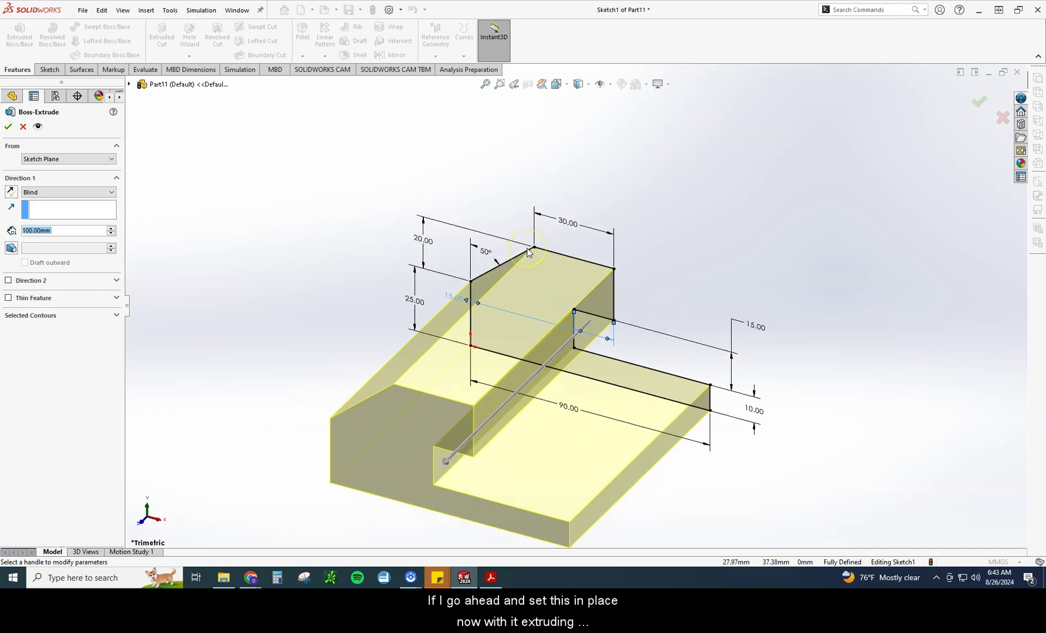
scroll(600, 302, "up", 4)
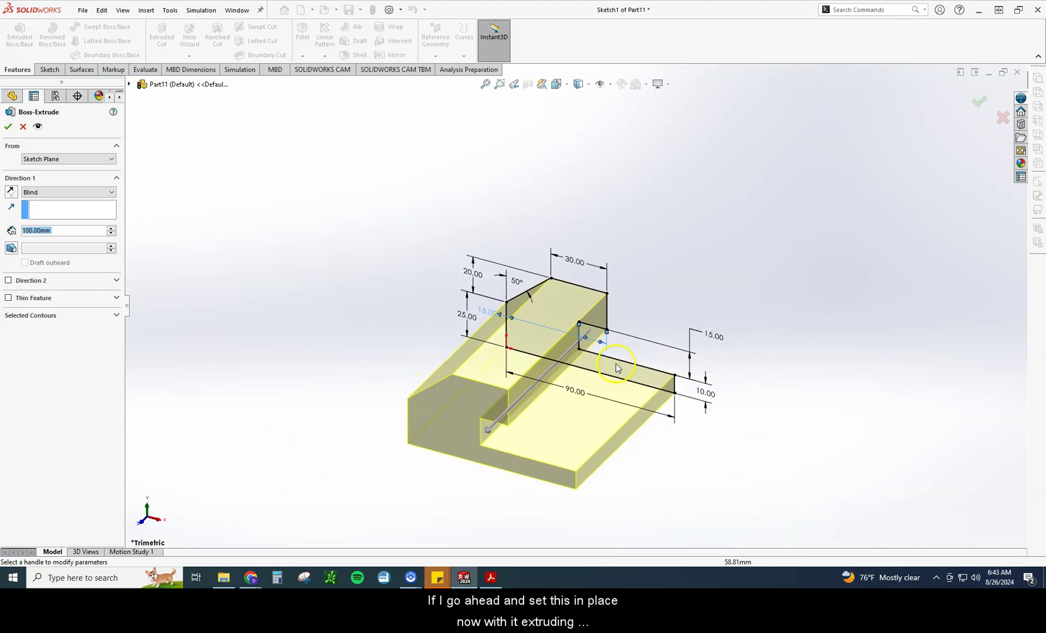
left_click(7, 127)
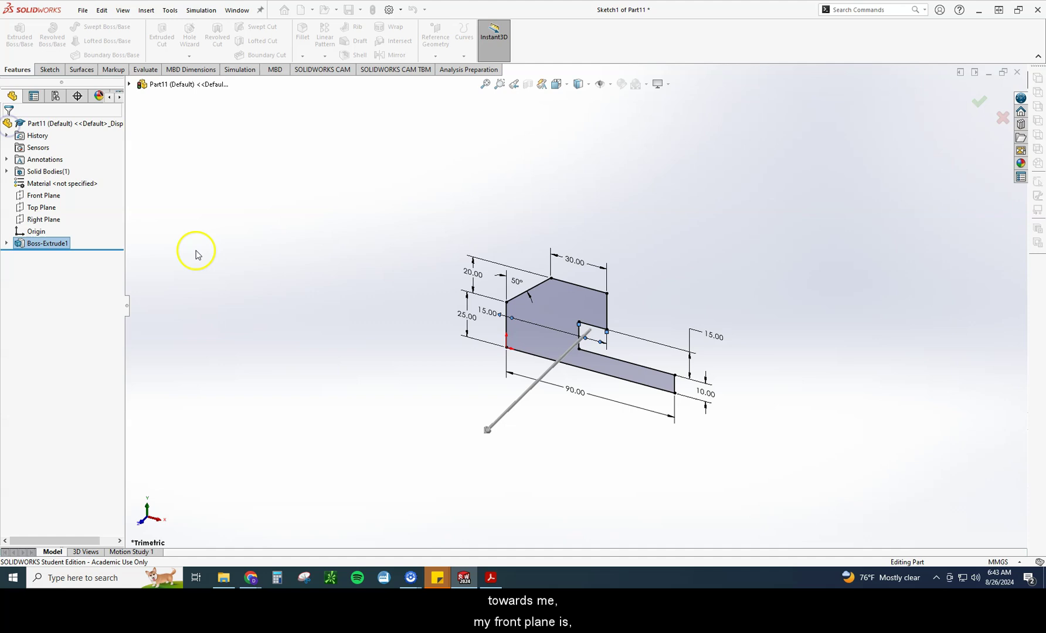
Edit Boss-Extrude1 to reverse its direction and confirm the Front Plane's new position
left_click(44, 195)
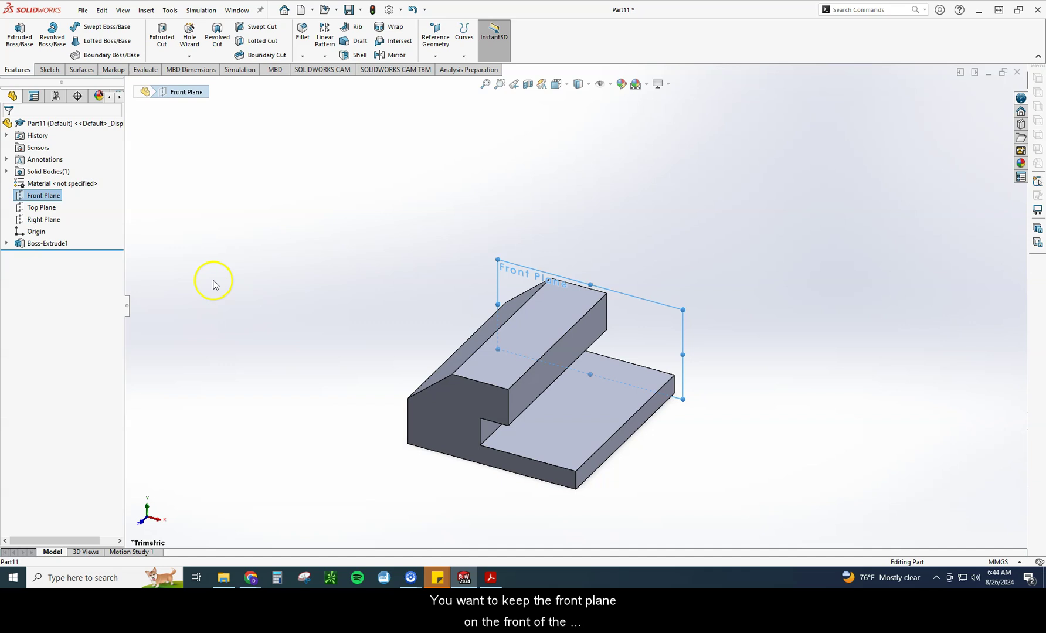
left_click(47, 243)
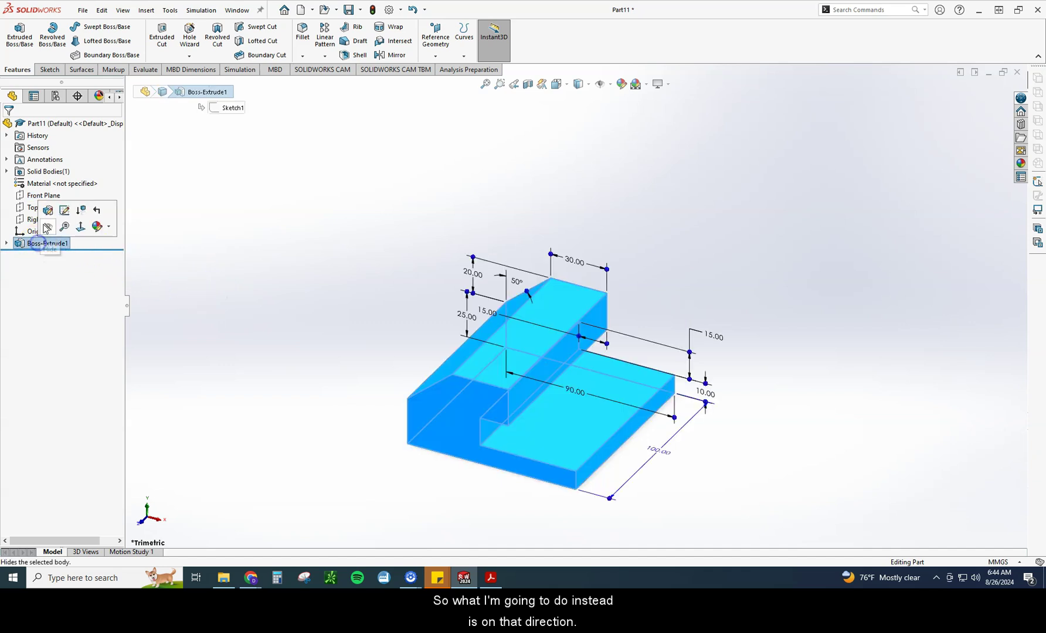
left_click(45, 210)
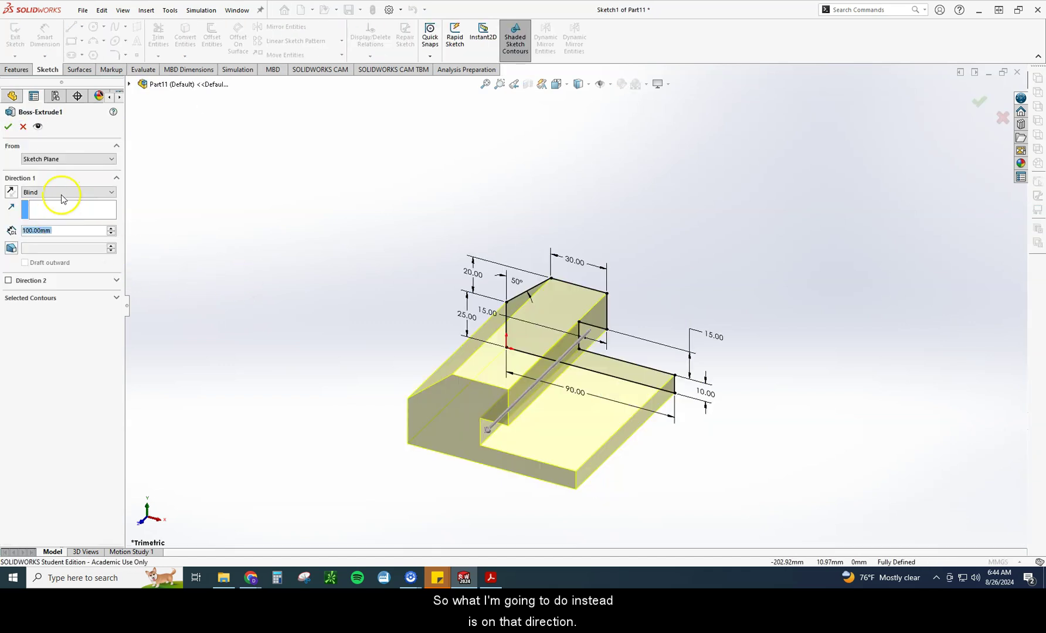
left_click(11, 191)
left_click(544, 333)
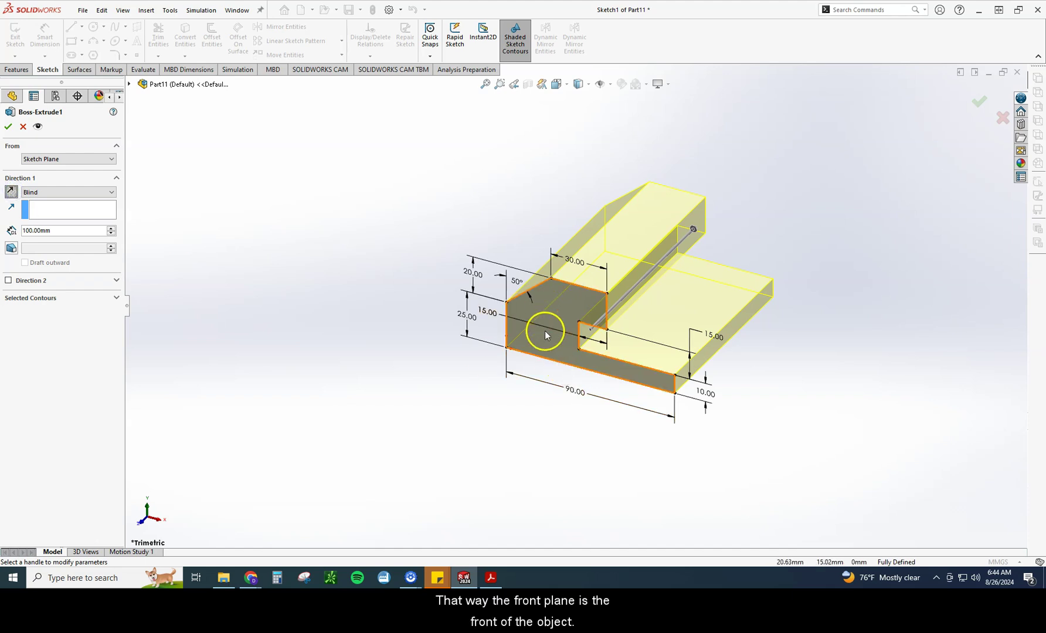
left_click(60, 180)
left_click(10, 126)
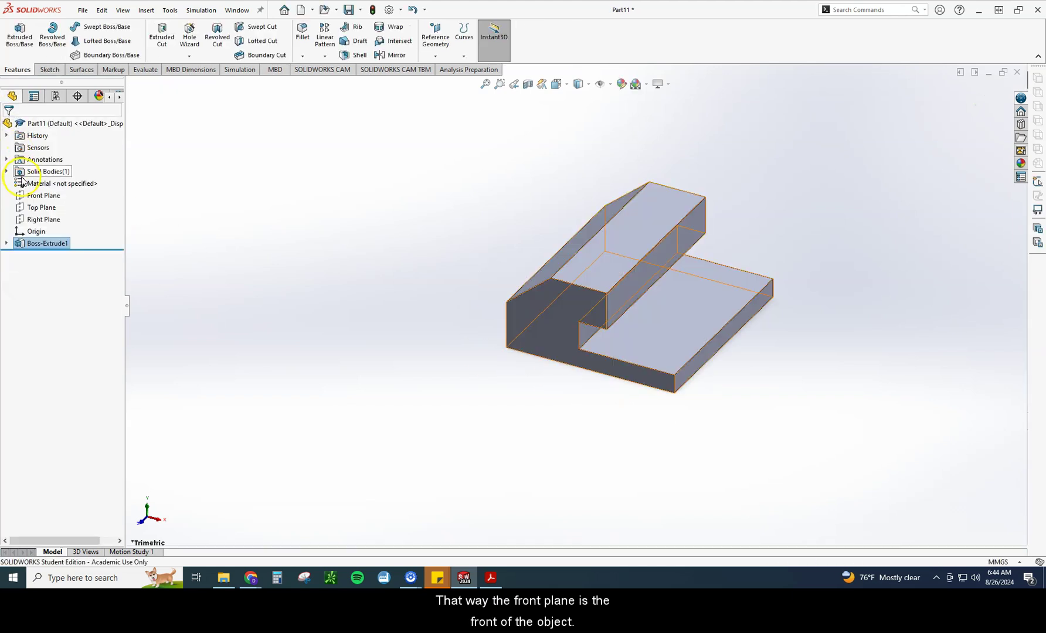
left_click(42, 196)
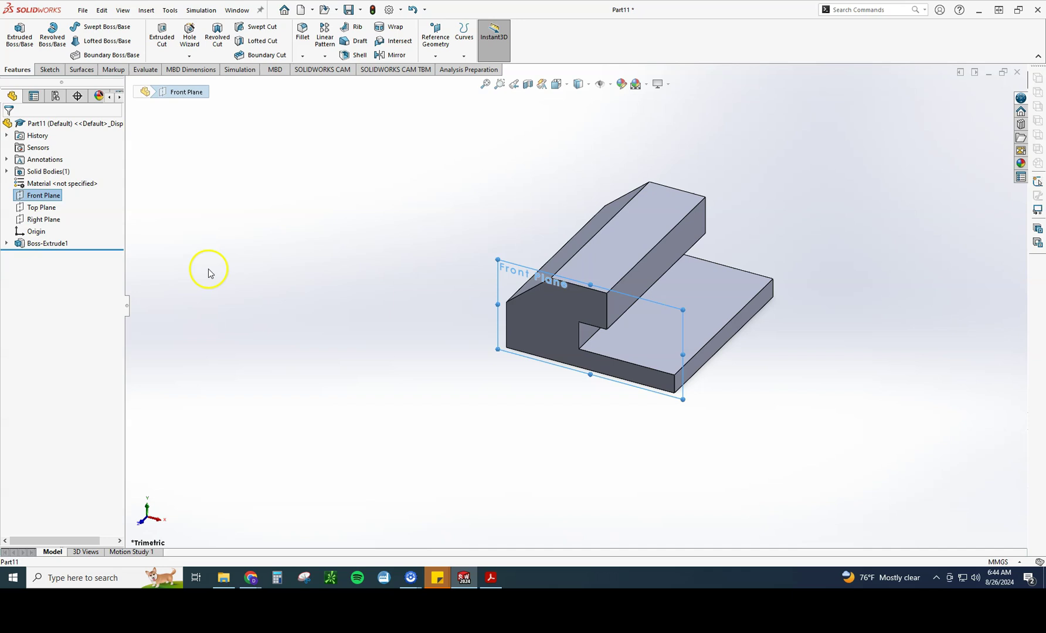
left_click(302, 295)
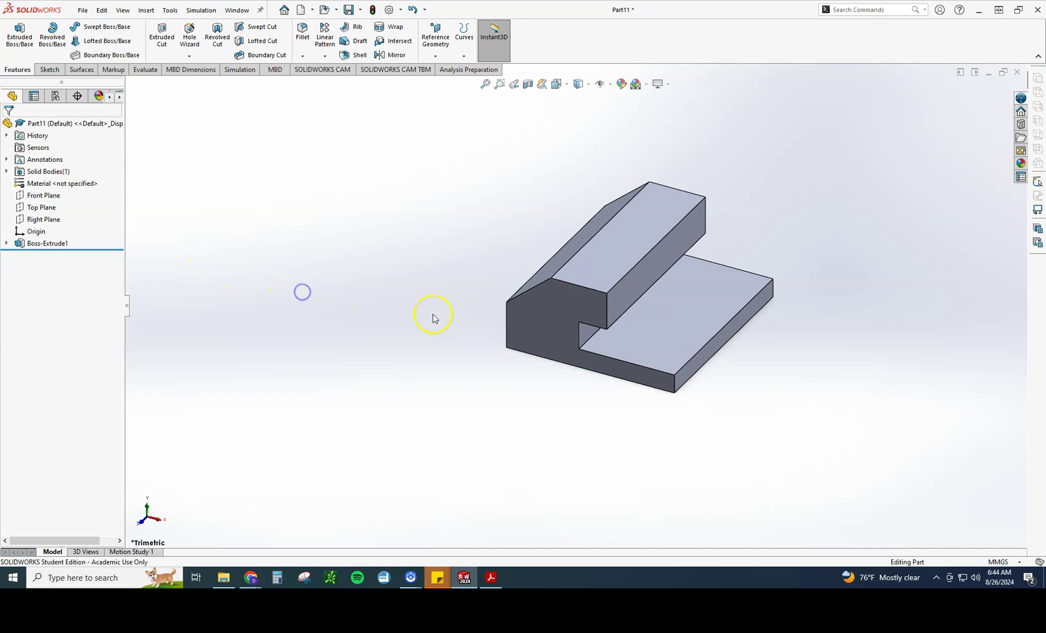
Sketch a circle on the front face centred on the raised step's right edge midpoint
left_click(546, 316)
left_click(590, 282)
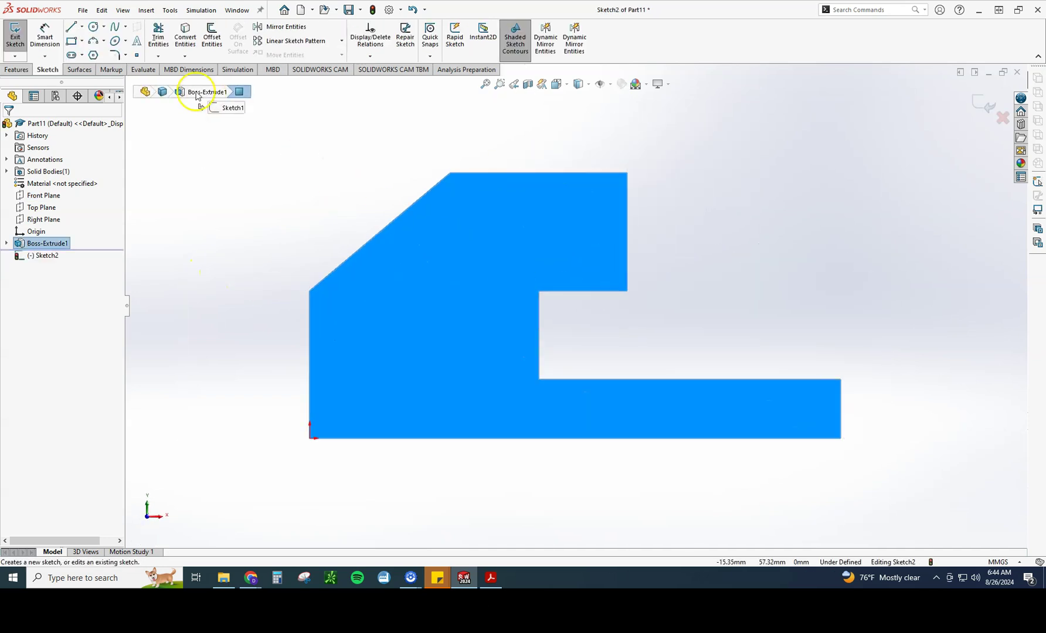
left_click(93, 26)
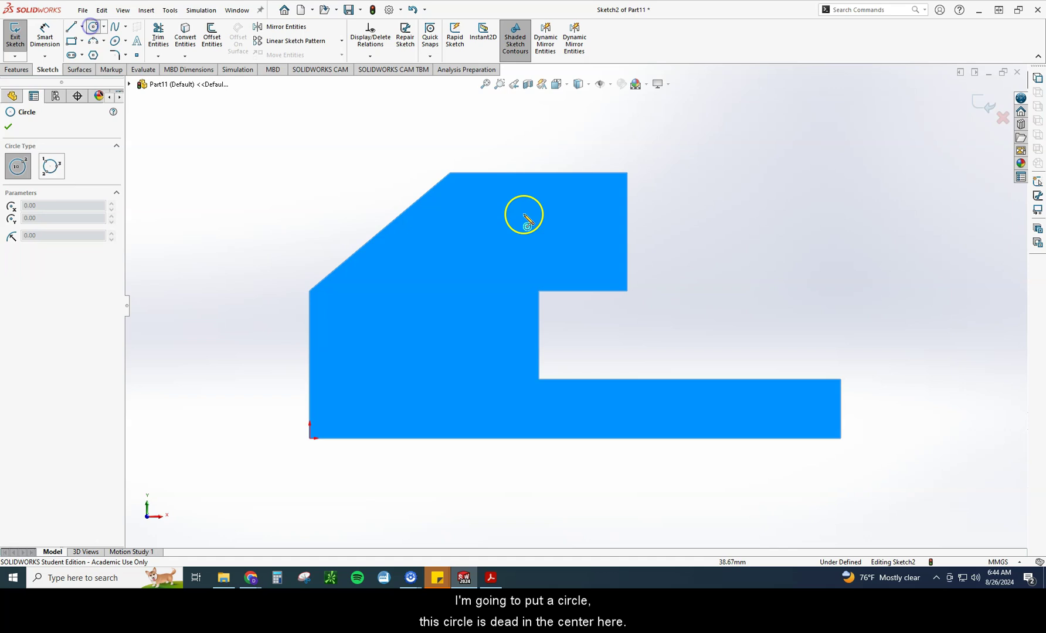
left_click(627, 232)
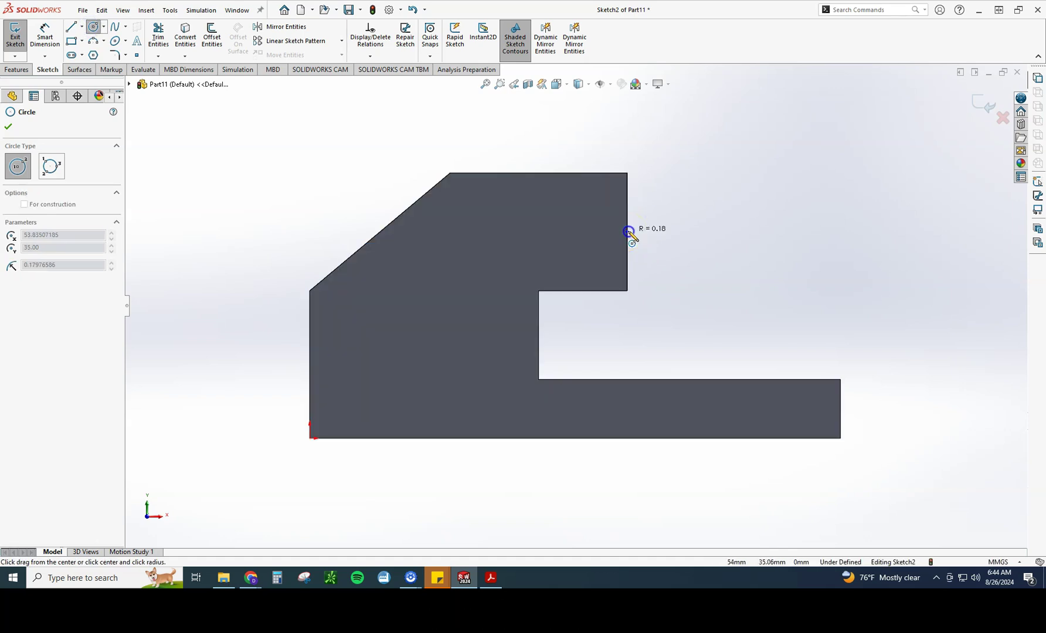
left_click(636, 264)
Dimension the circle to Ø12 mm, checking the Ø12 value on the drawing
left_click(45, 37)
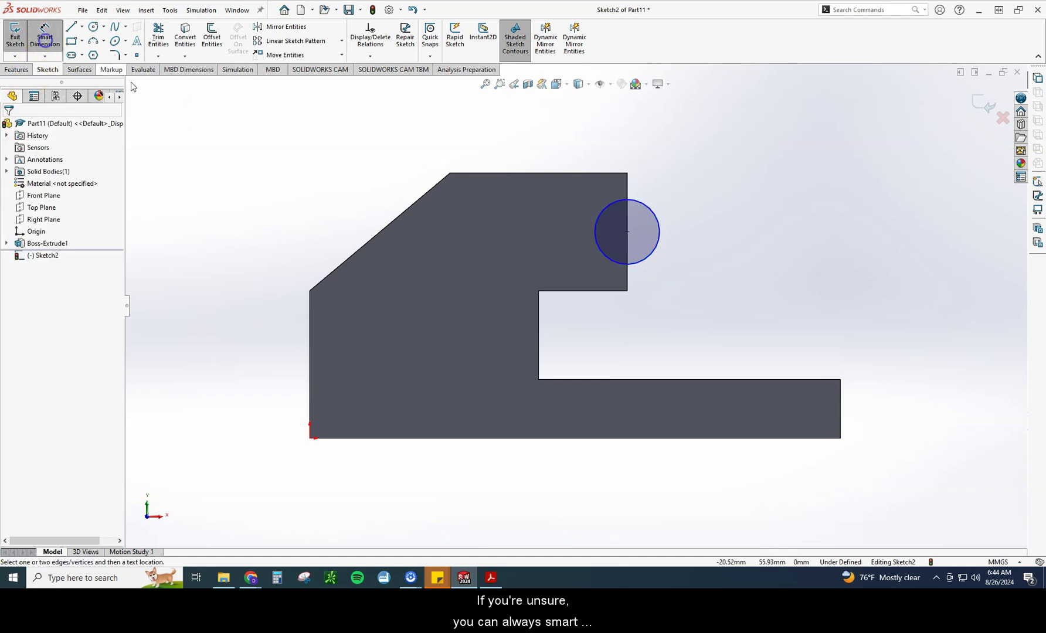
left_click(649, 260)
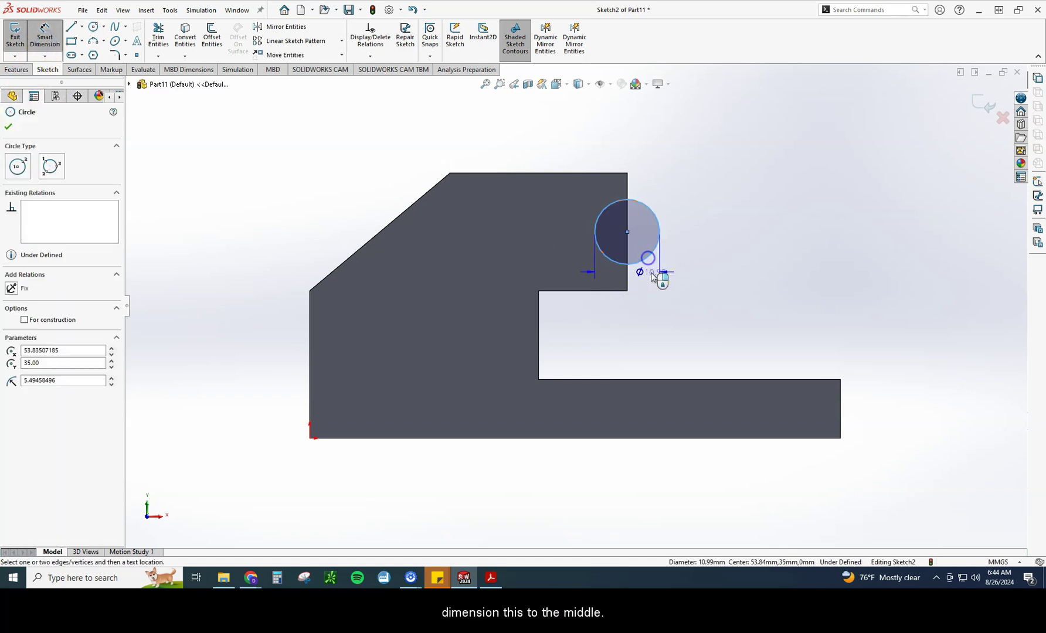
left_click(748, 281)
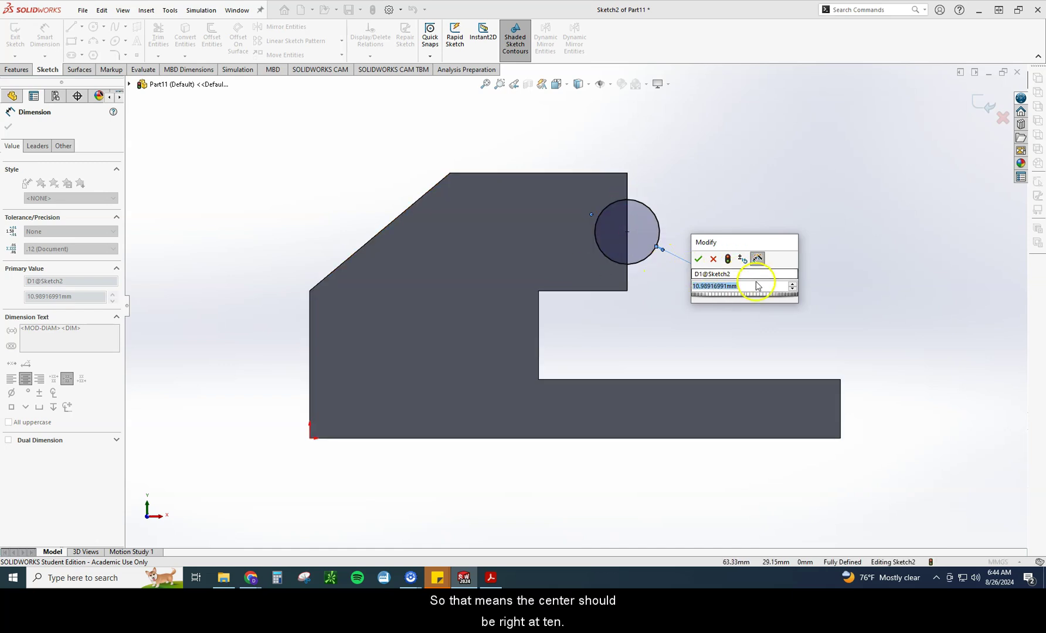
type("12")
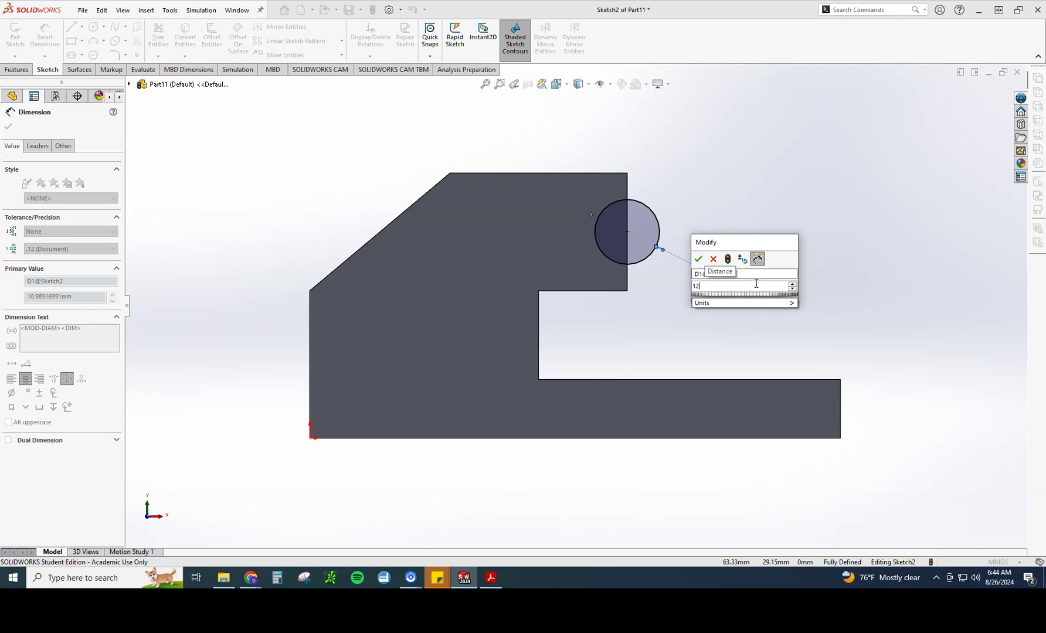
key("Return")
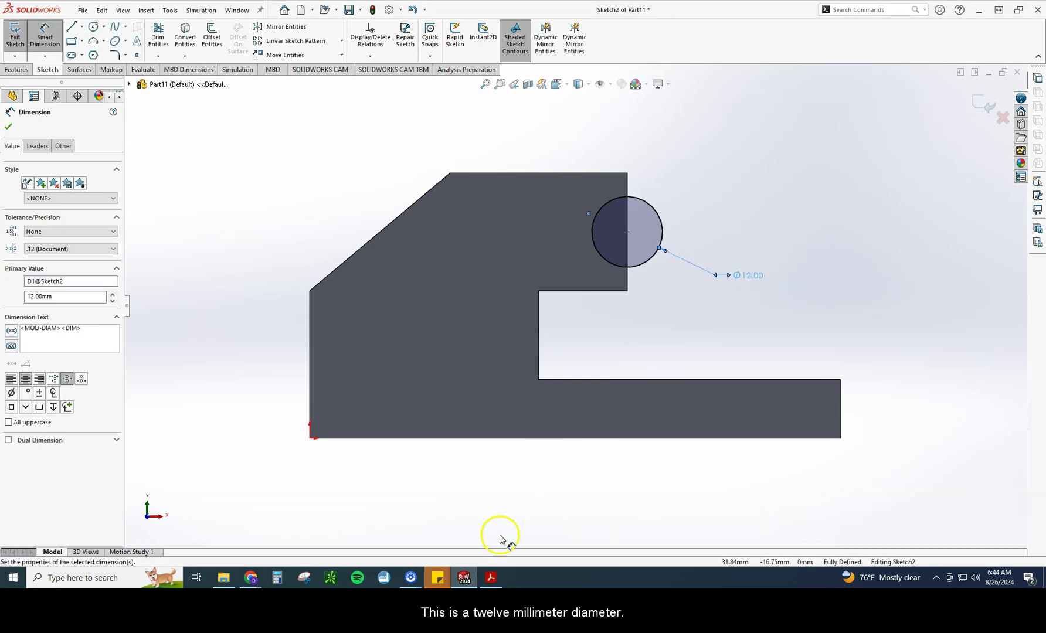
left_click(491, 578)
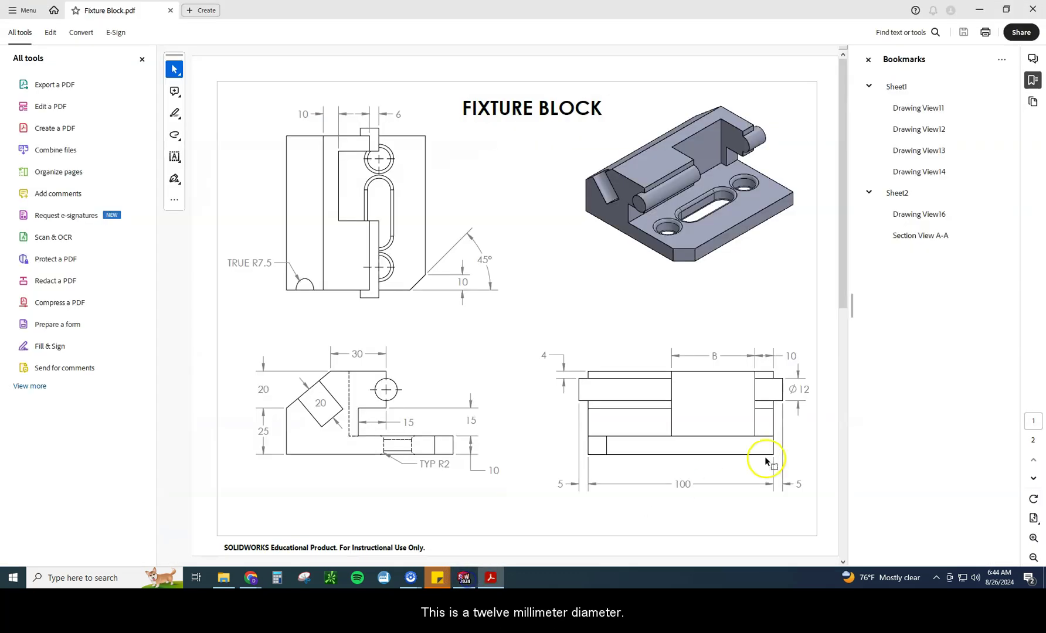
double_click(800, 390)
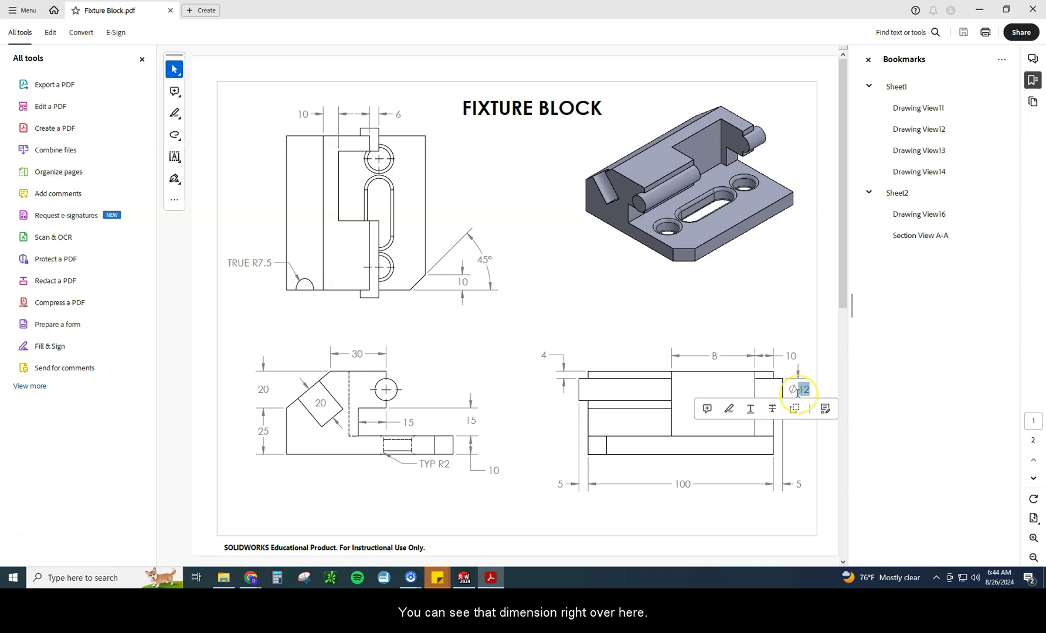
left_click(464, 577)
left_click(17, 69)
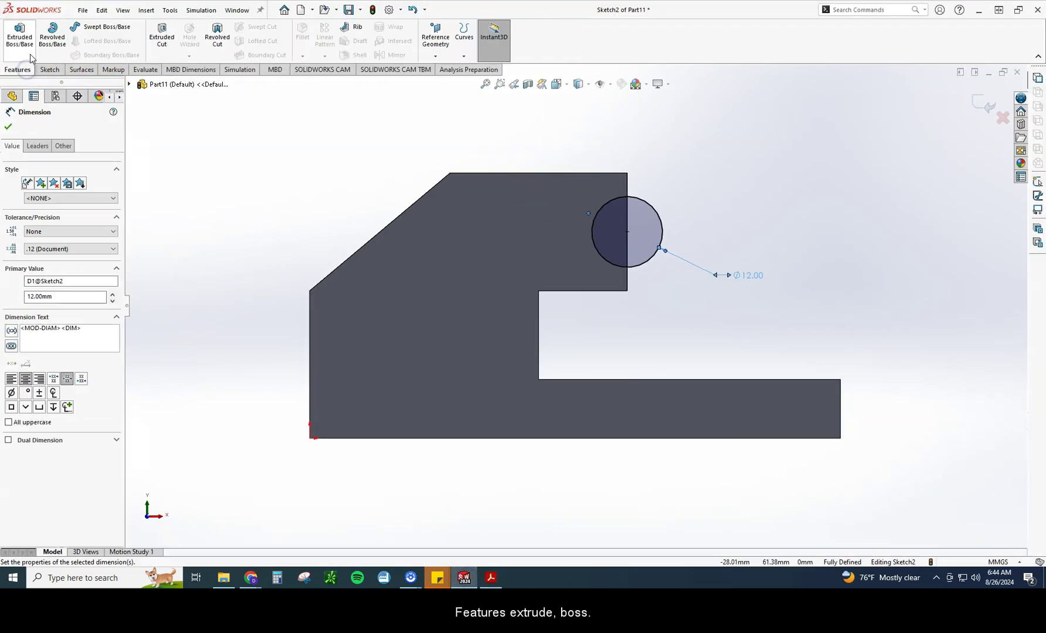
Extrude the Ø12 circle 5 mm, checking the drawing in the PDF
left_click(19, 35)
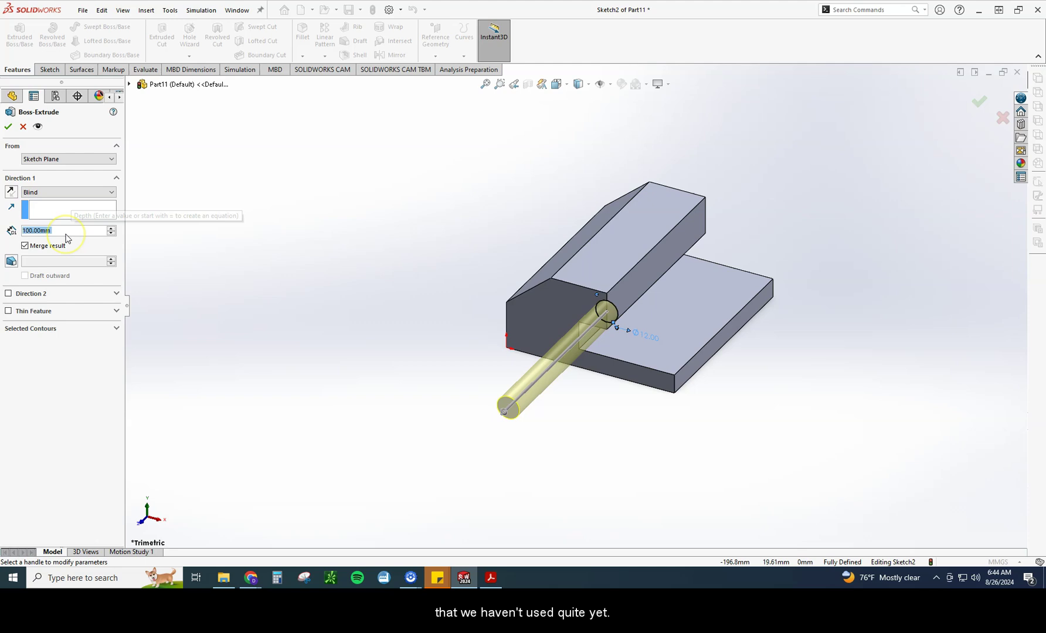
type("5")
key("Return")
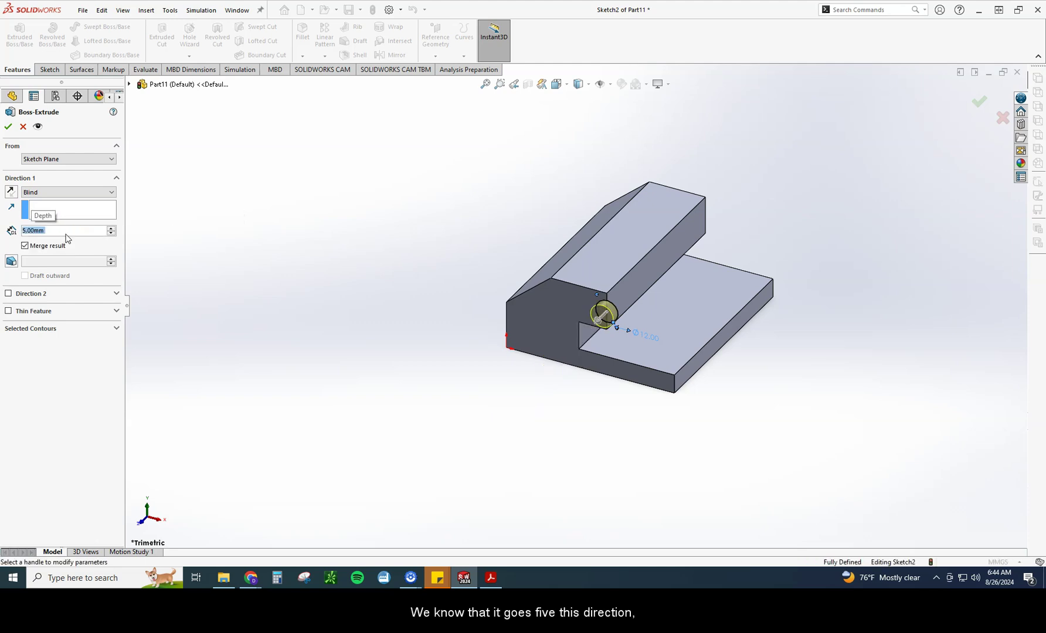
left_click(476, 283)
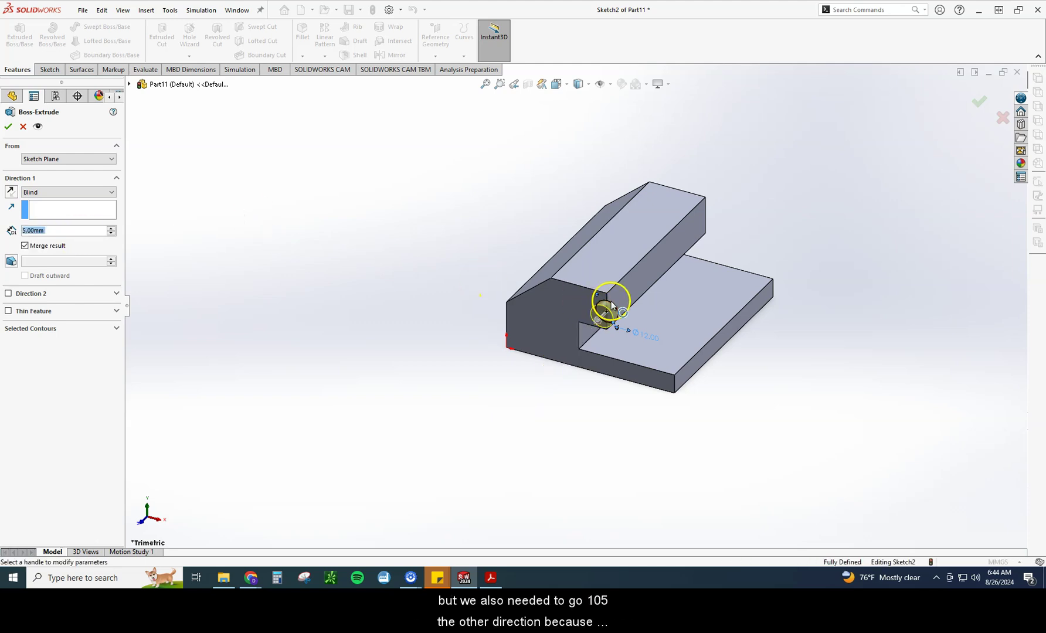
left_click(698, 224)
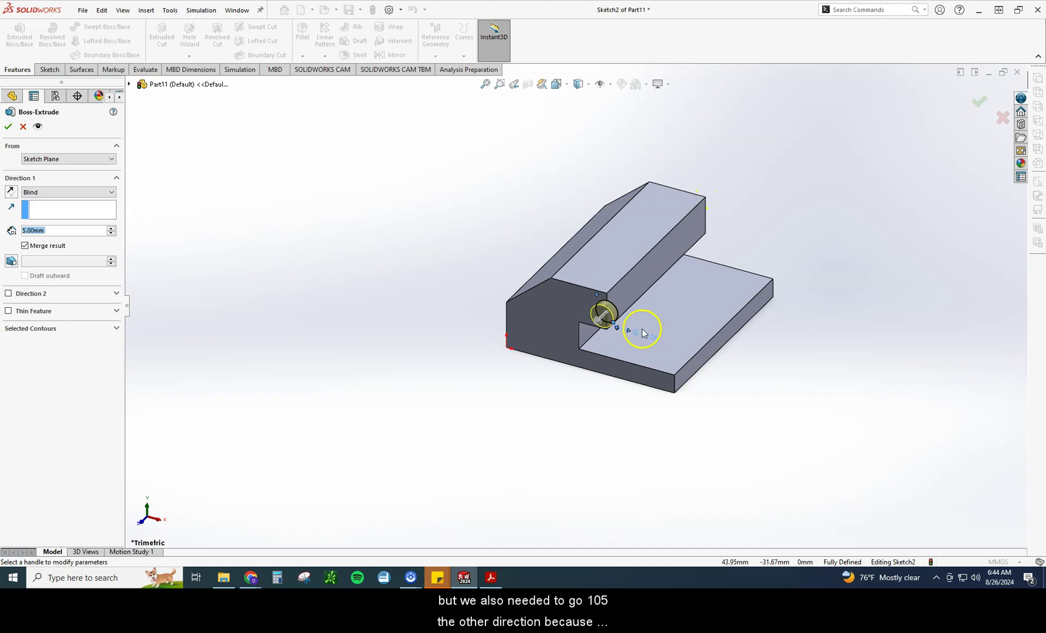
left_click(477, 579)
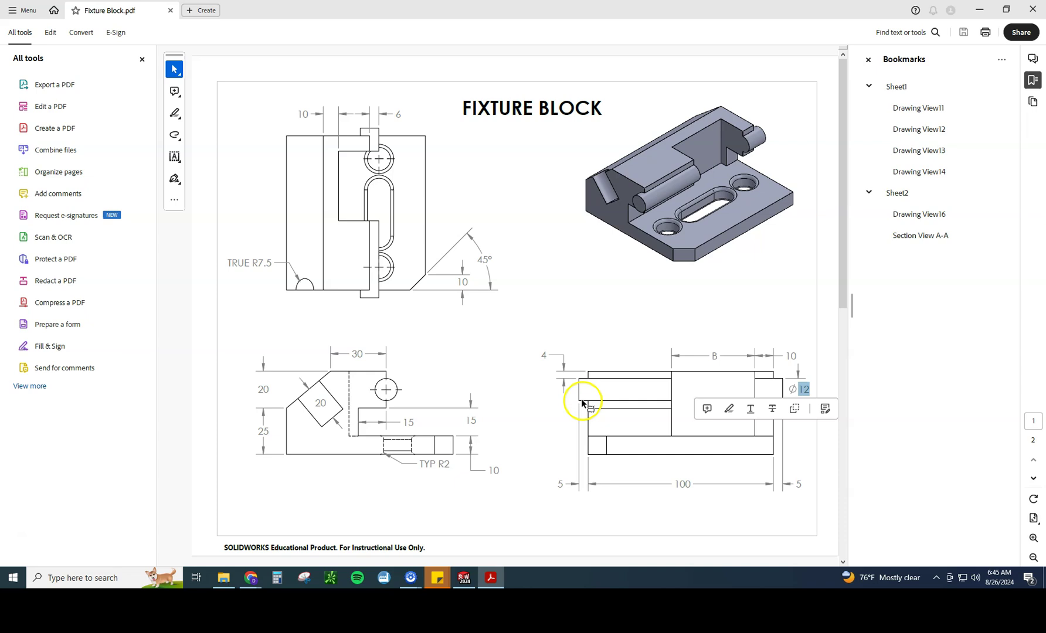
left_click(611, 459)
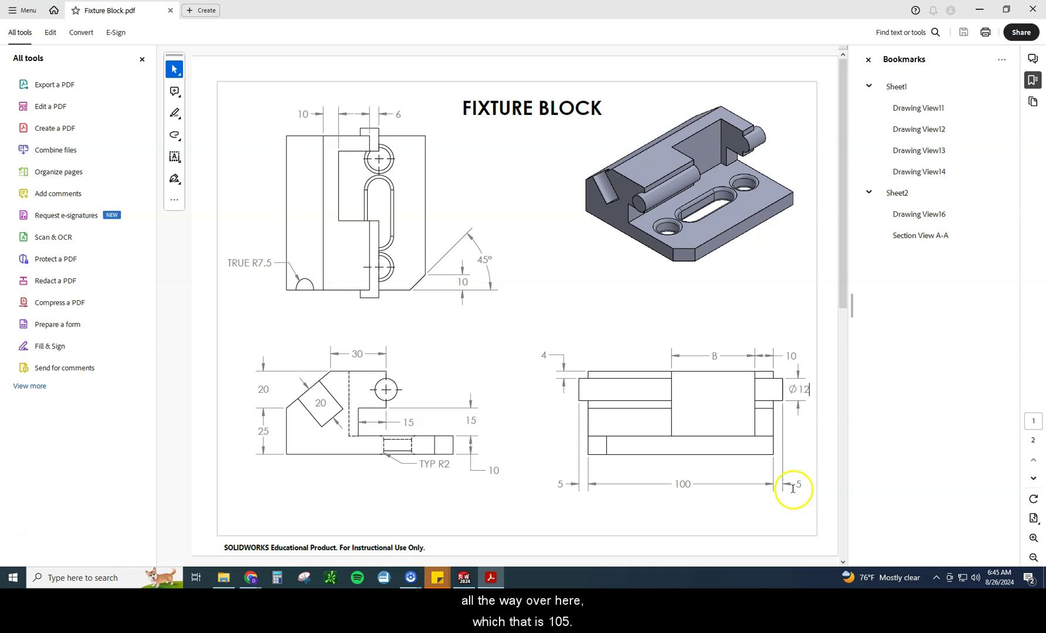
left_click(464, 577)
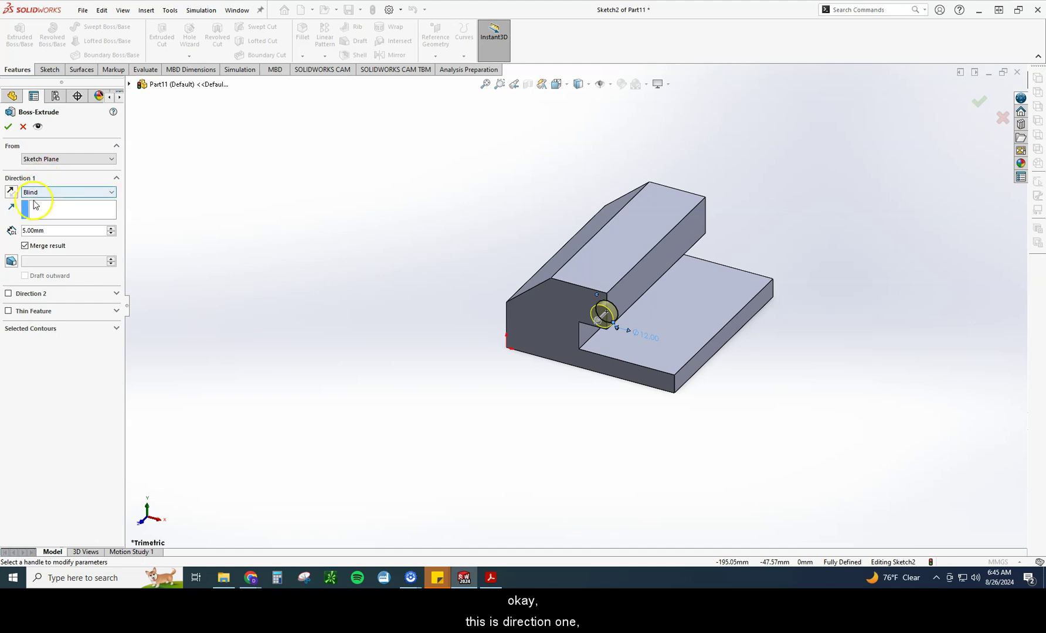
Add a 105 mm blind Direction 2 to the rod extrusion and accept it
left_click(8, 294)
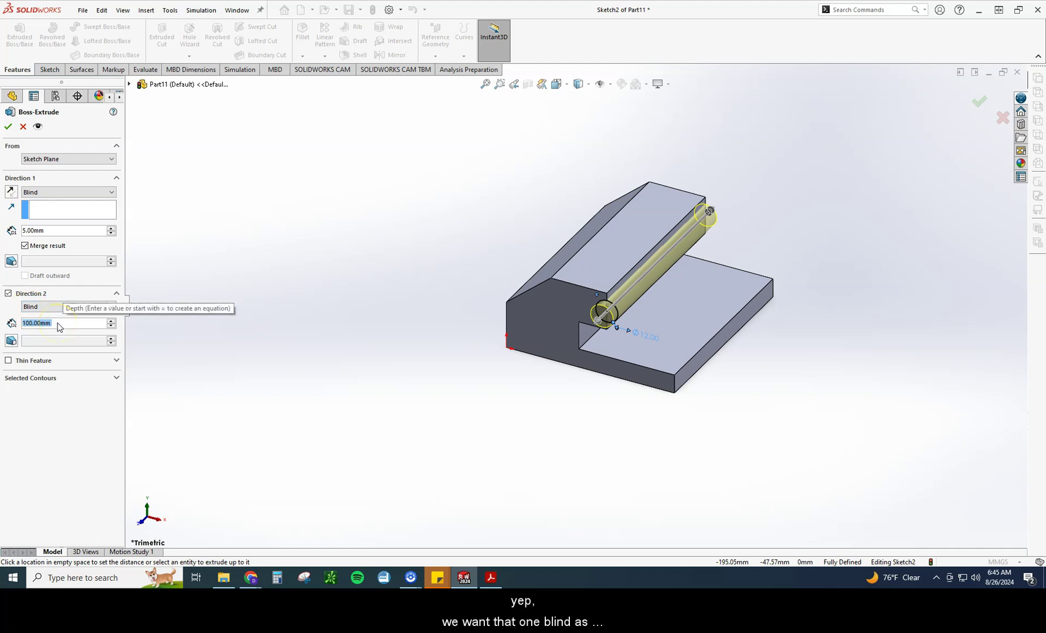
type("105")
key("Return")
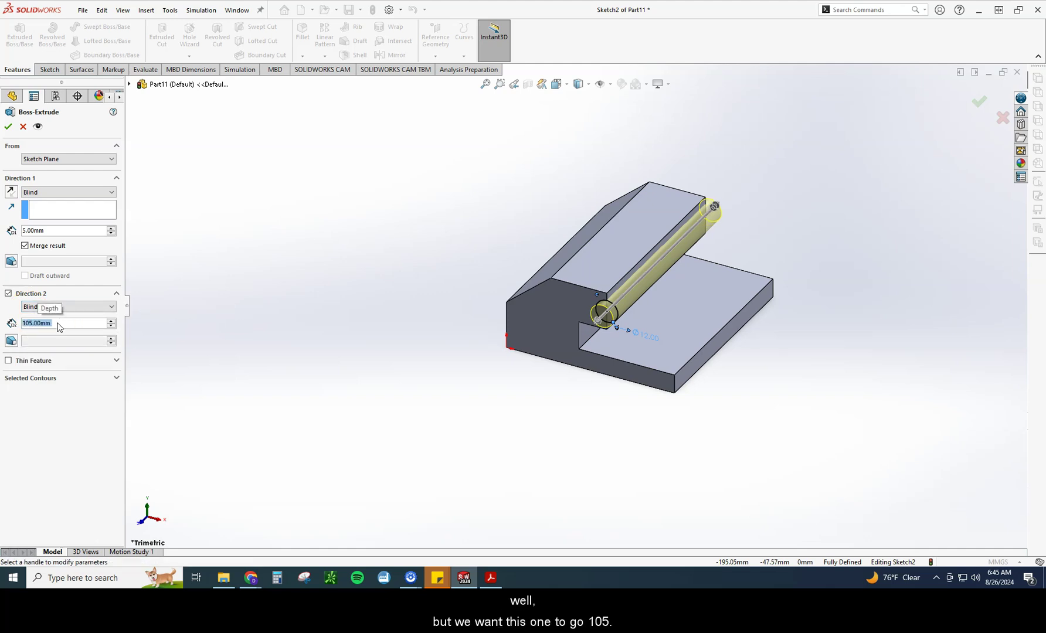
middle_click_drag(495, 313, 430, 297)
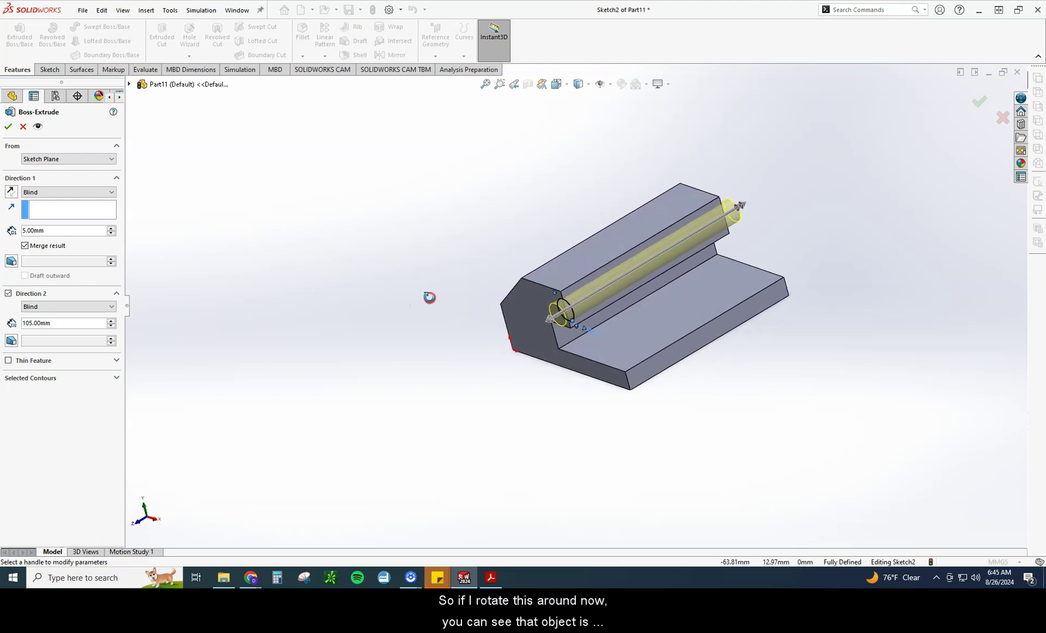
left_click(9, 126)
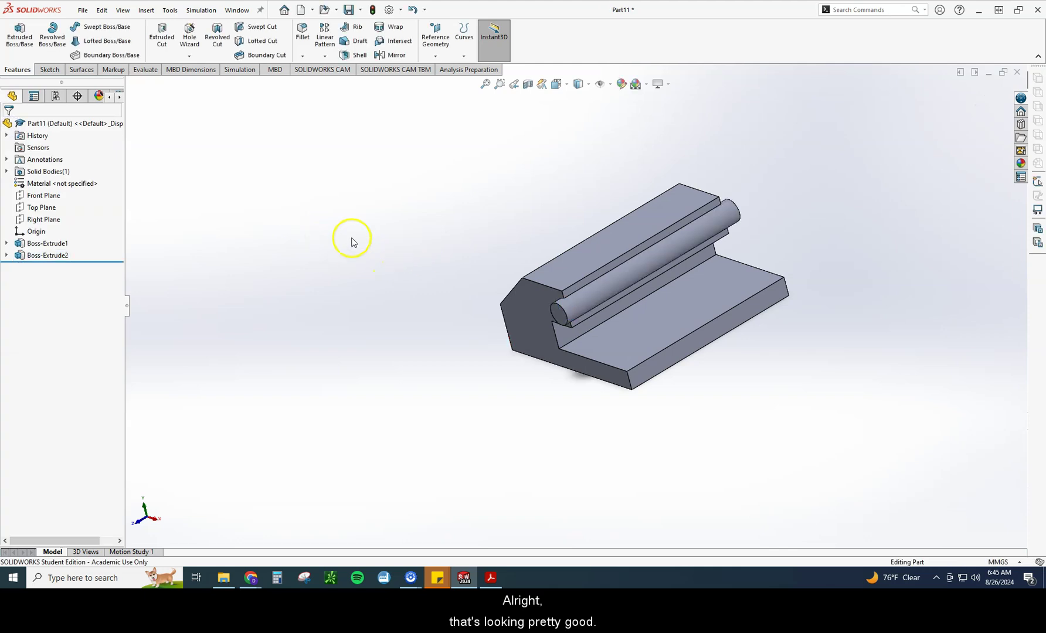
Start a sketch on the block's top face, view it Normal To, and draw a corner rectangle
left_click(575, 258)
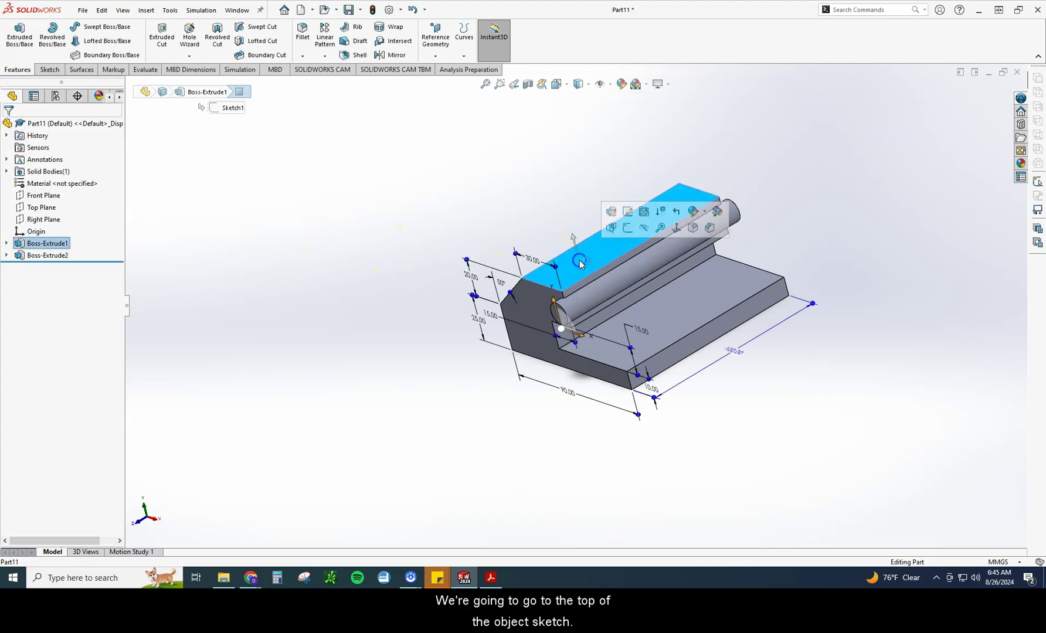
left_click(625, 225)
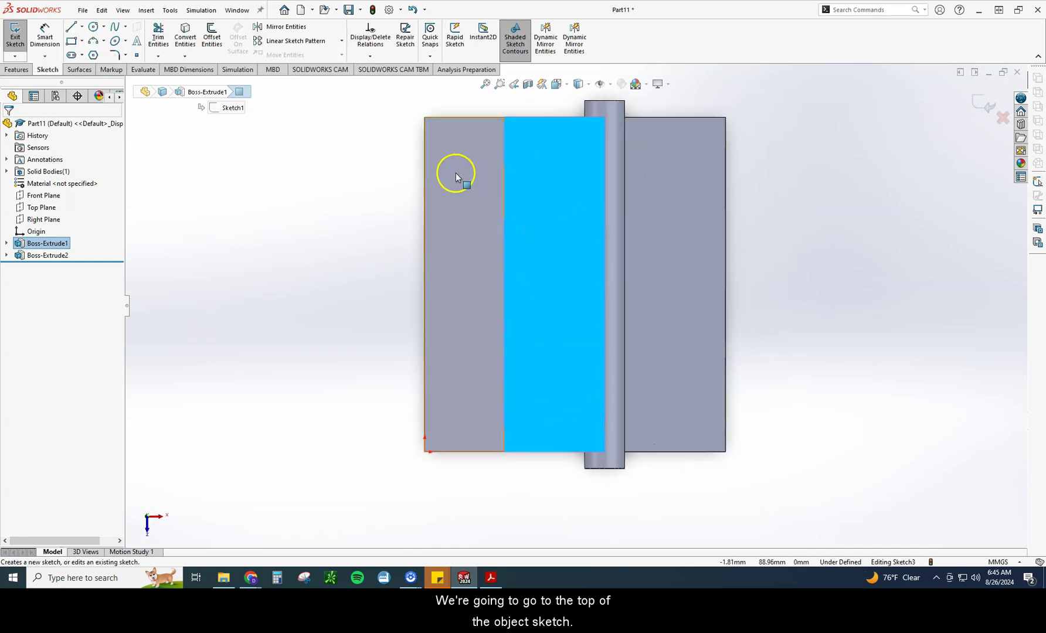
left_click(70, 42)
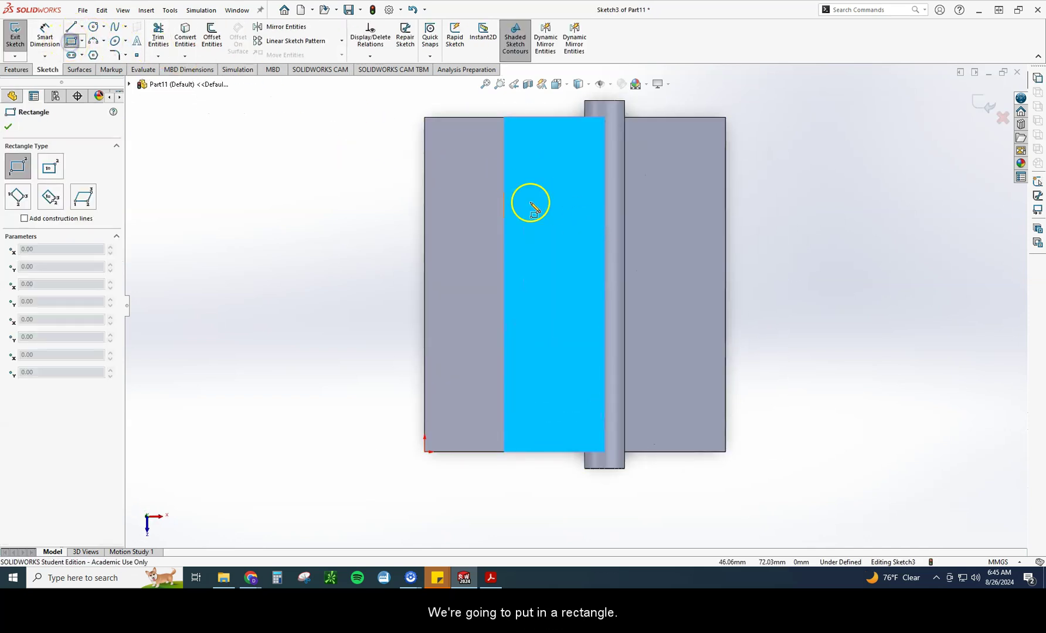
left_click(534, 159)
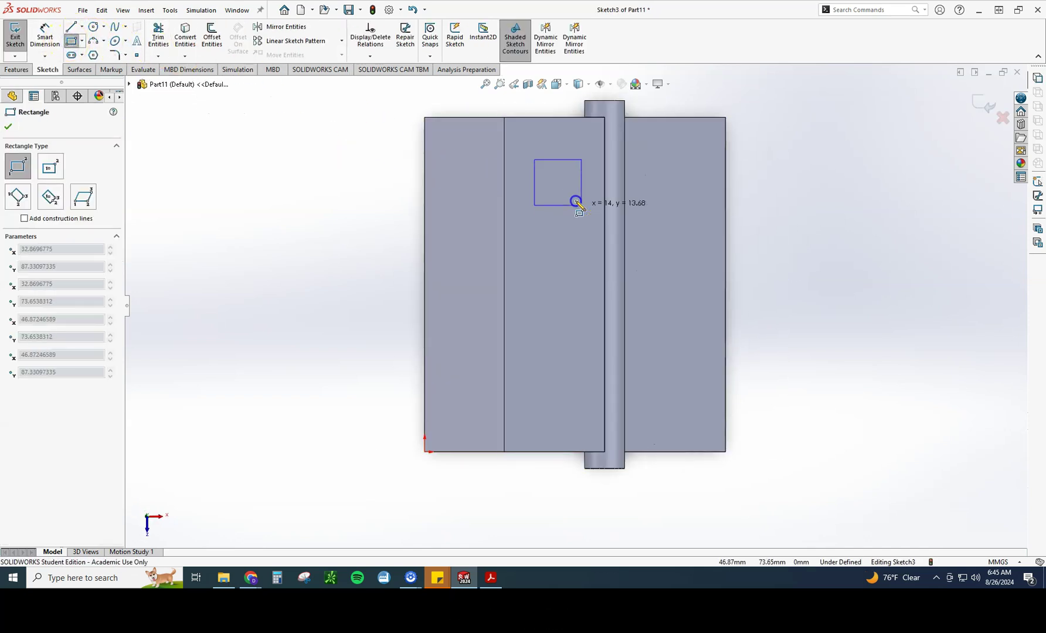
left_click(676, 286)
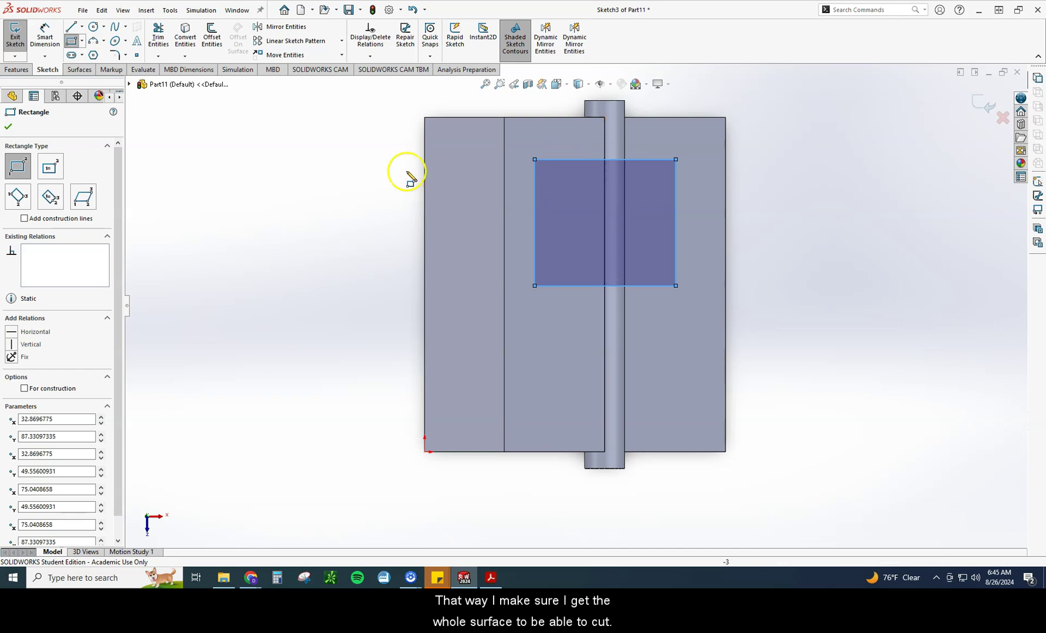
left_click(8, 127)
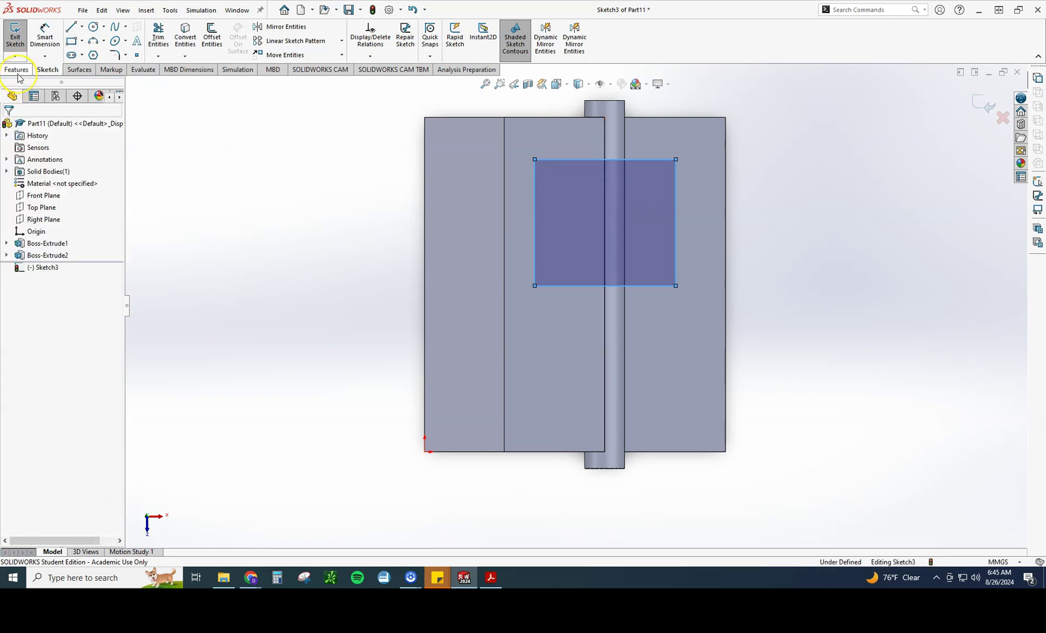
Dimension the rectangle's height to 45 mm, checking the drawing for the slot size
left_click(44, 35)
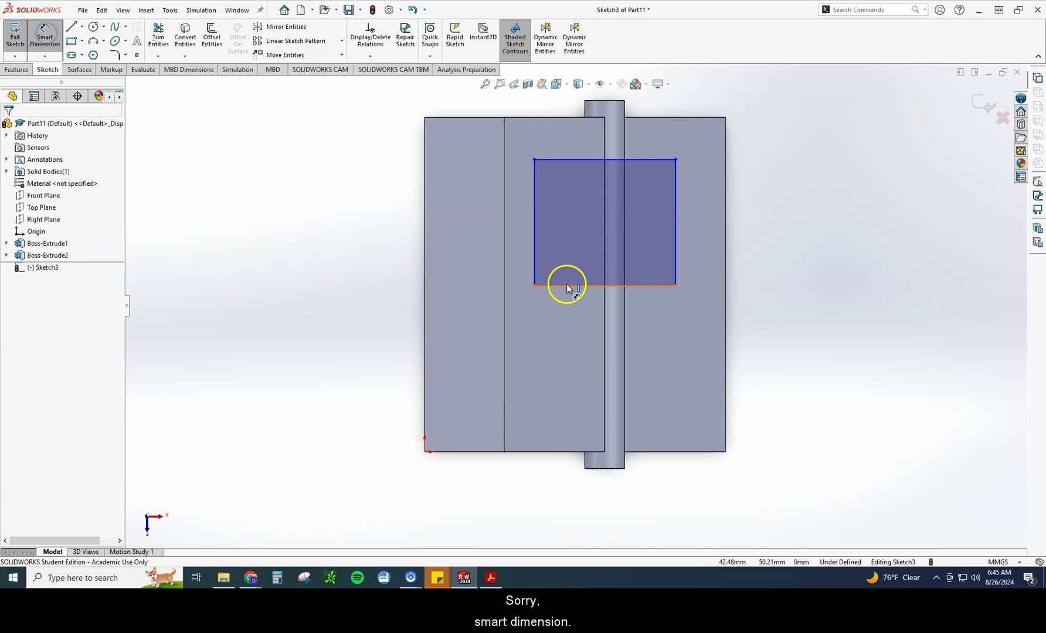
left_click(534, 246)
left_click(352, 224)
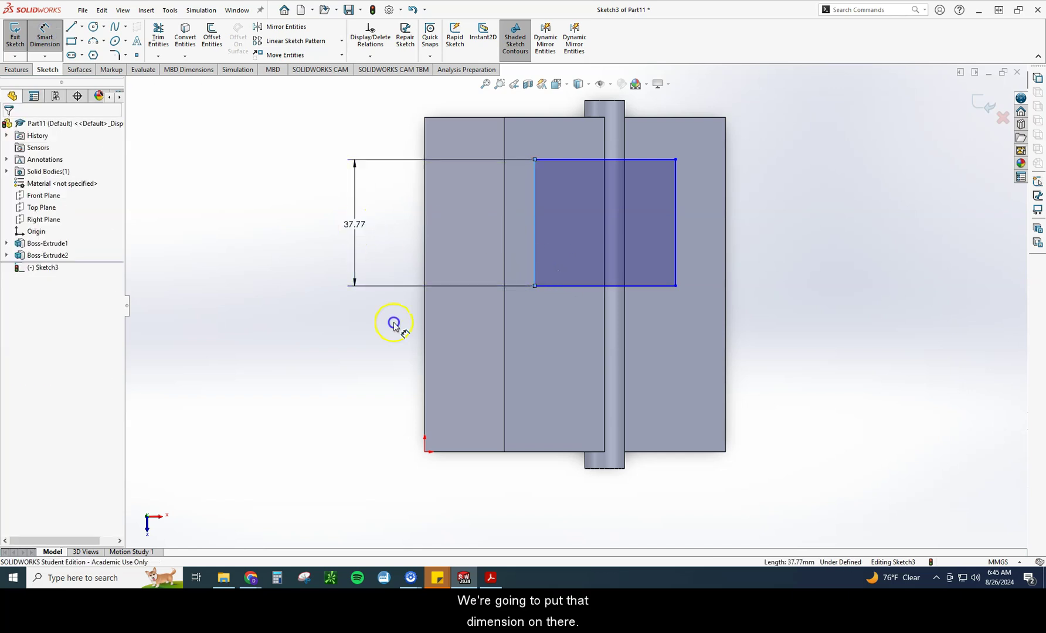
left_click(463, 577)
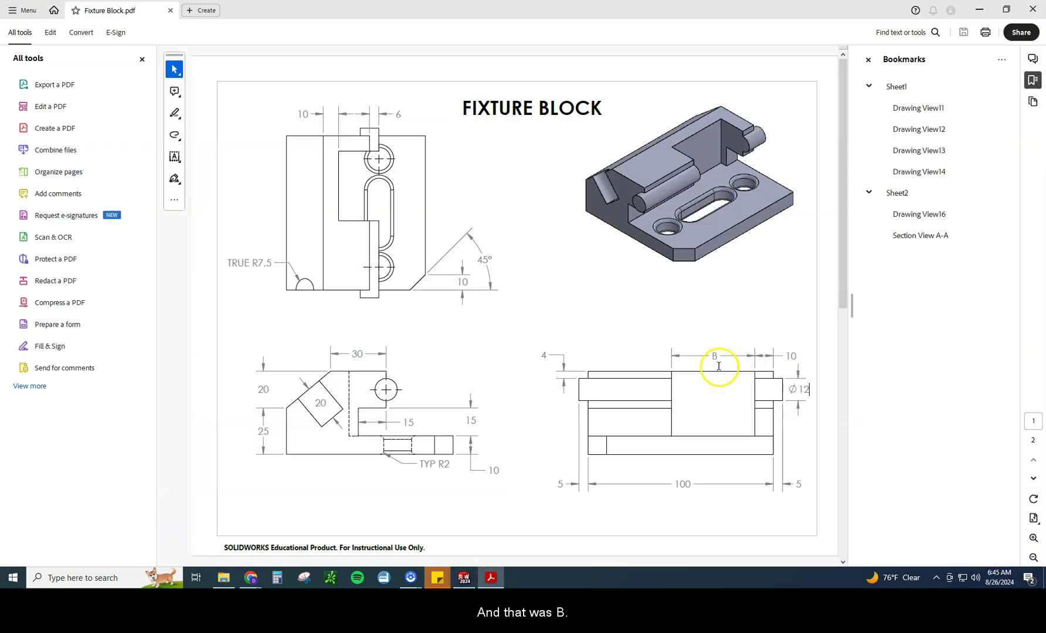
key("Page_Down")
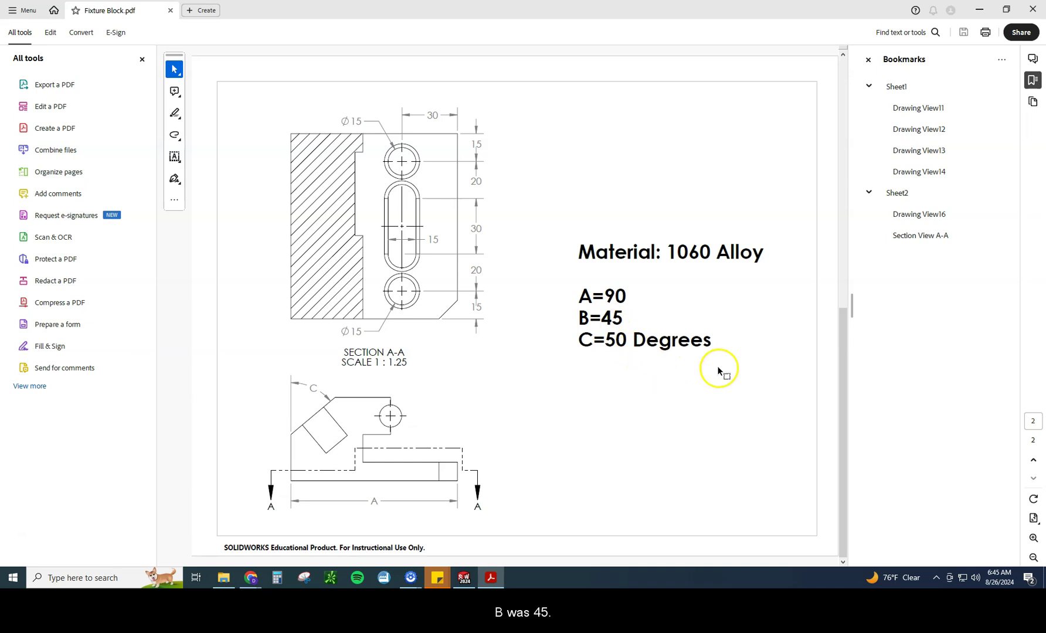
key("Page_Up")
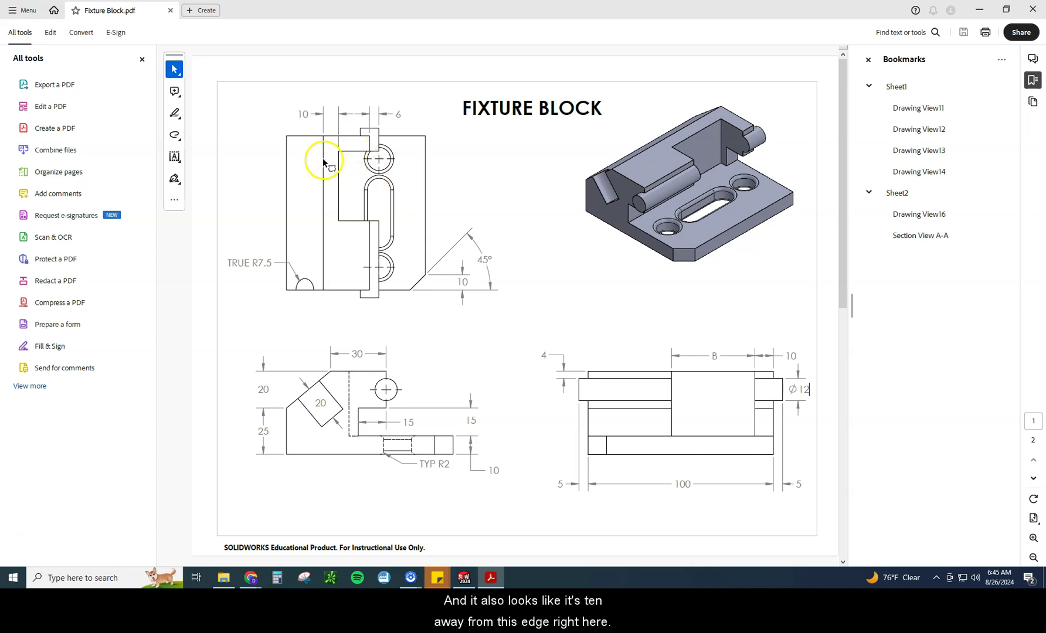
left_click(463, 578)
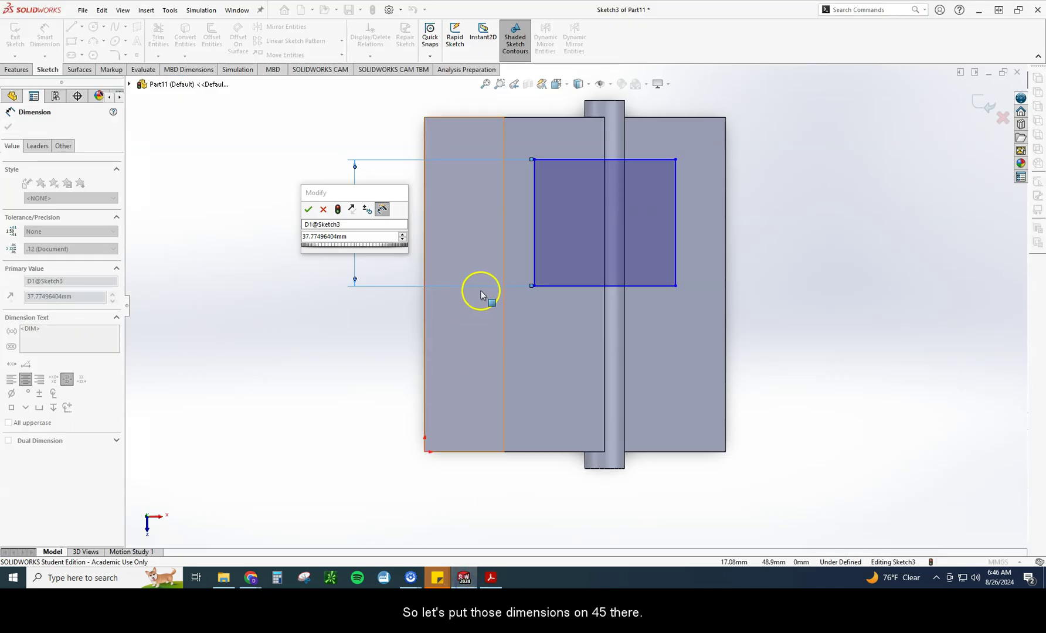
double_click(338, 236)
type("45")
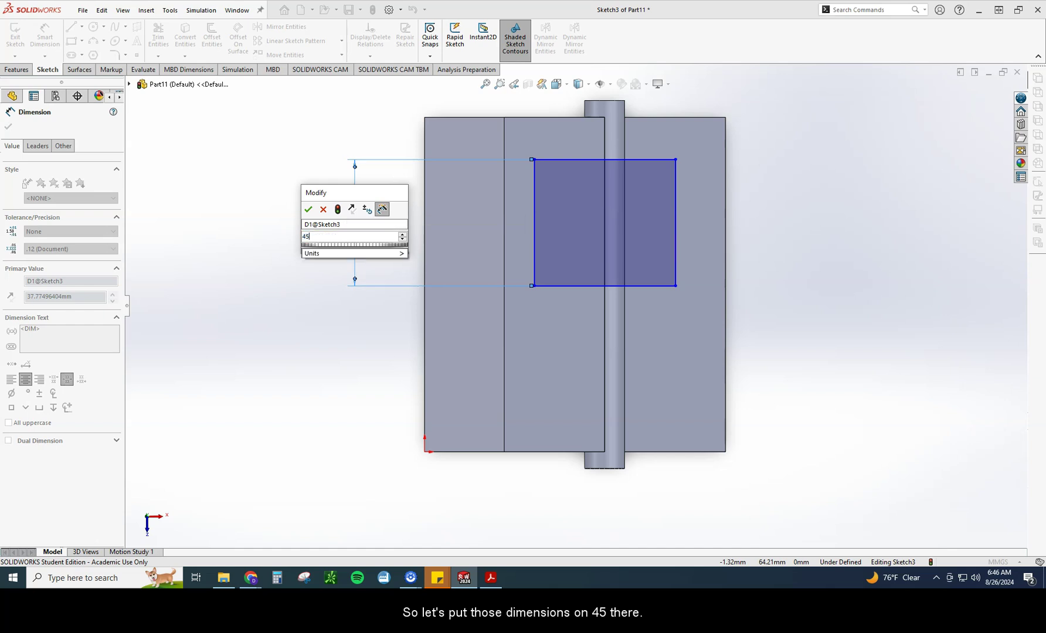
key("Return")
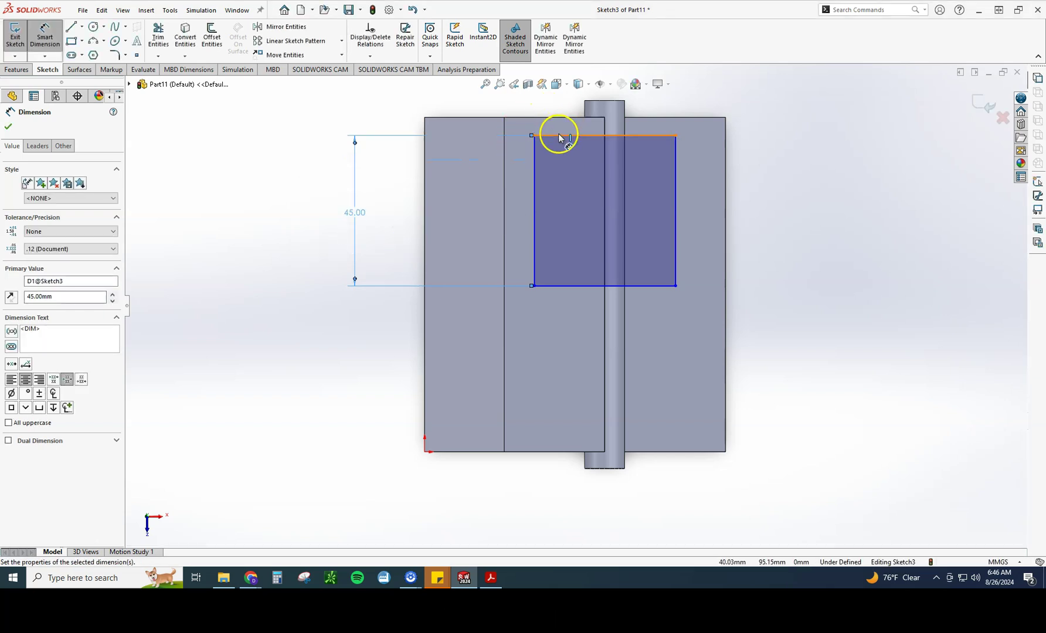
Place the rectangle 10 mm from the top edge and 10 mm from the left edge
left_click(558, 133)
left_click(543, 117)
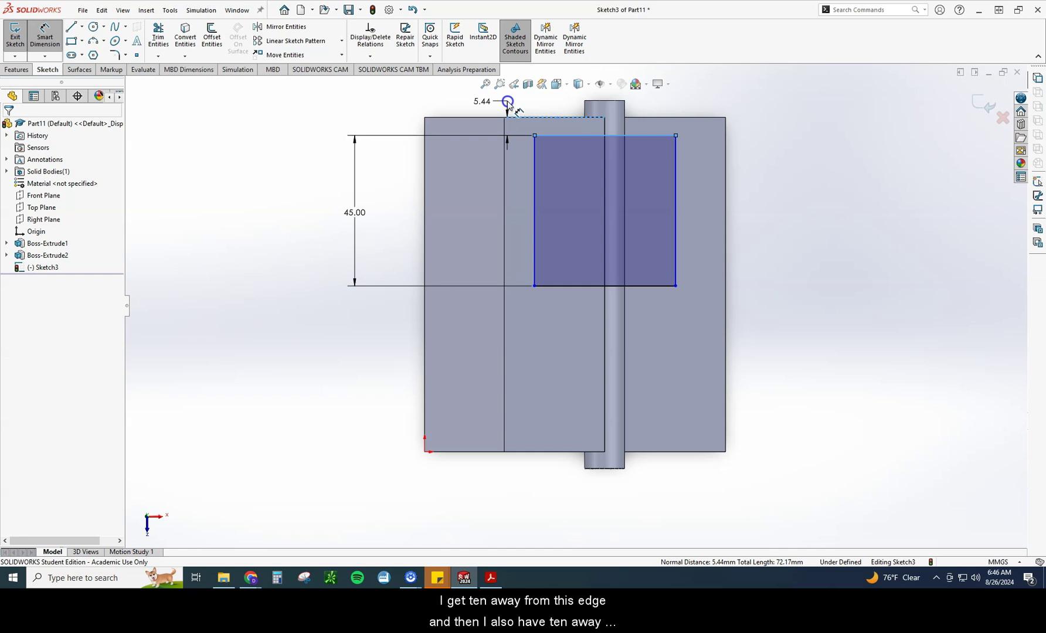
left_click(508, 102)
type("10")
key("Return")
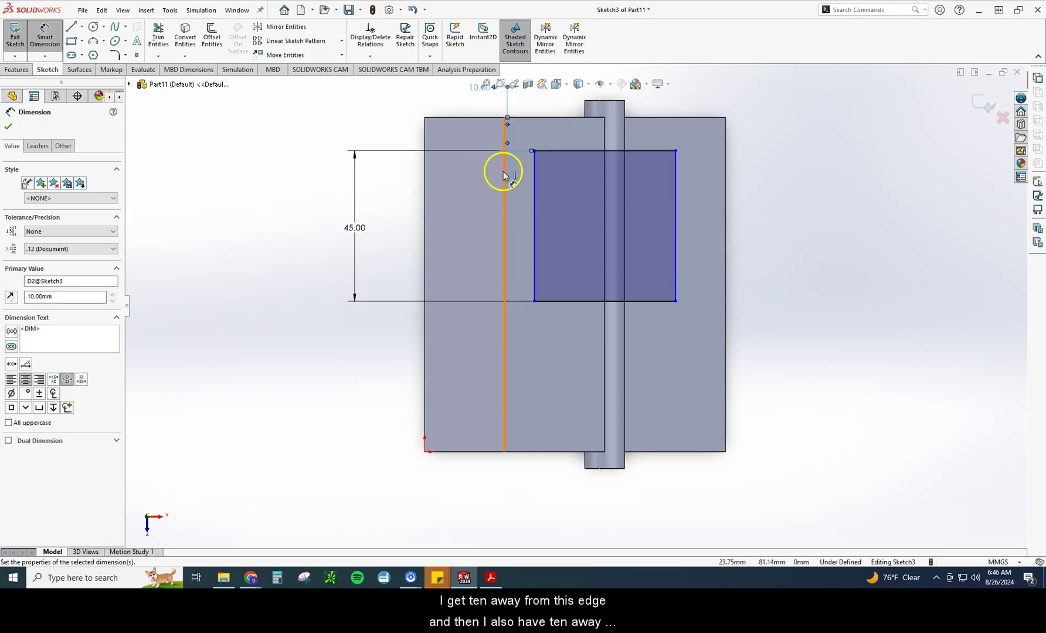
left_click(534, 198)
left_click(504, 204)
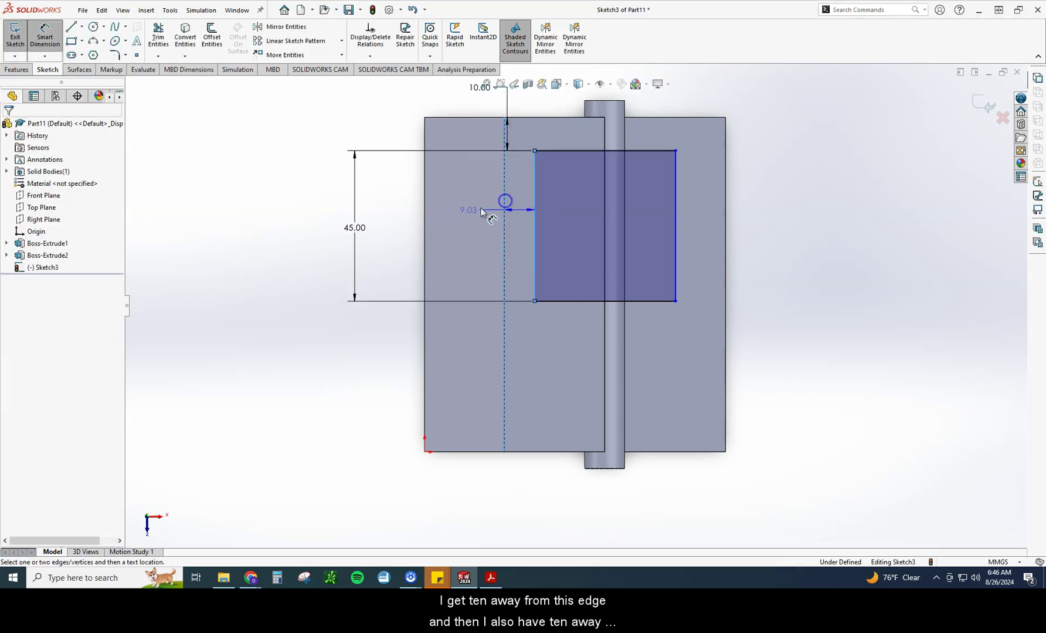
left_click(460, 216)
type("10")
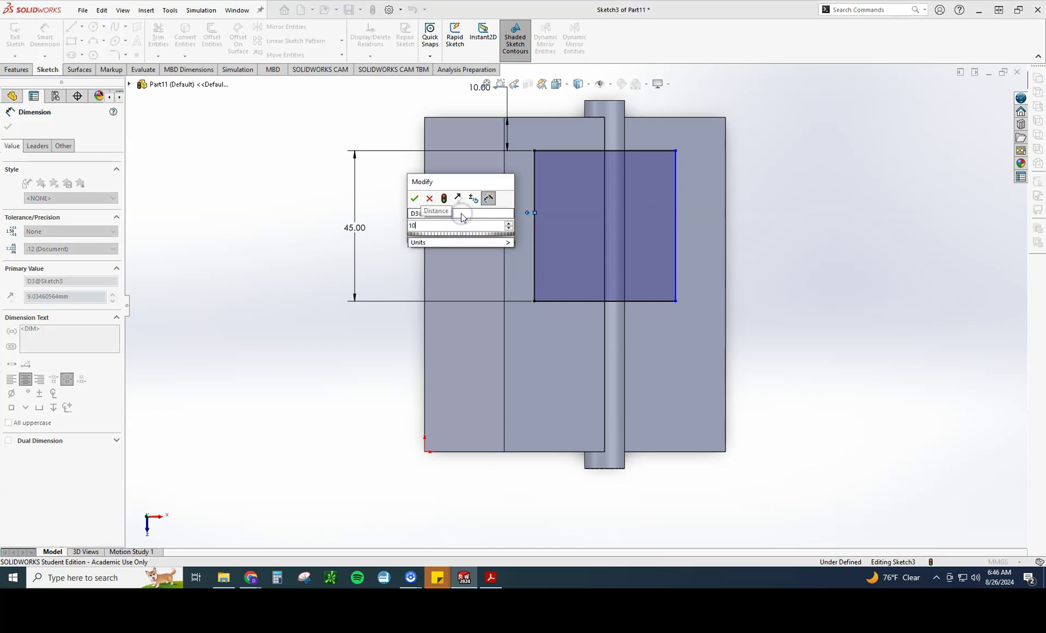
key("Return")
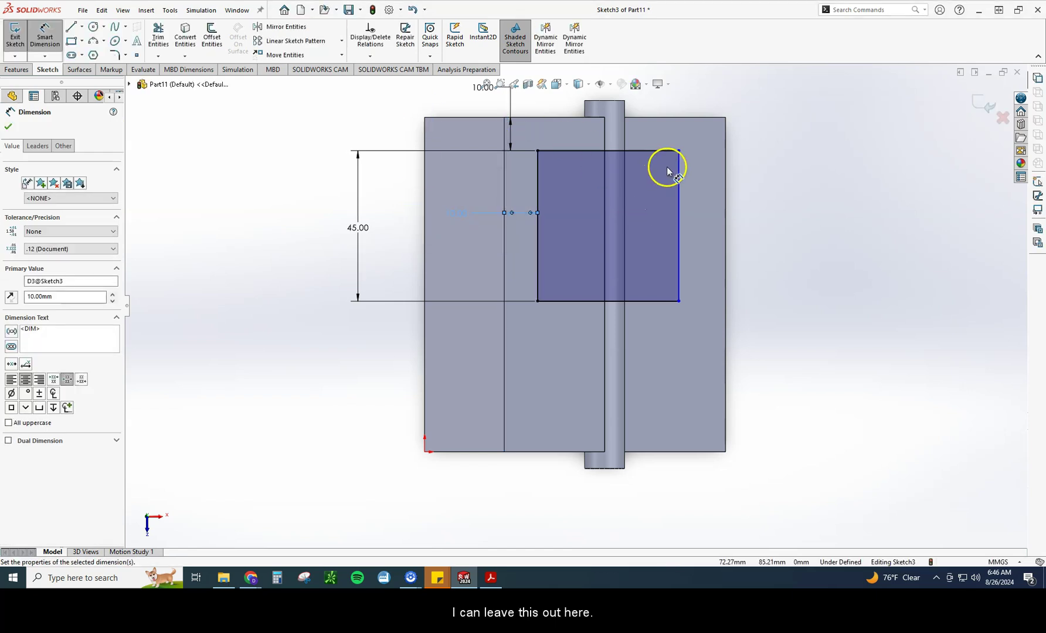
left_click(12, 96)
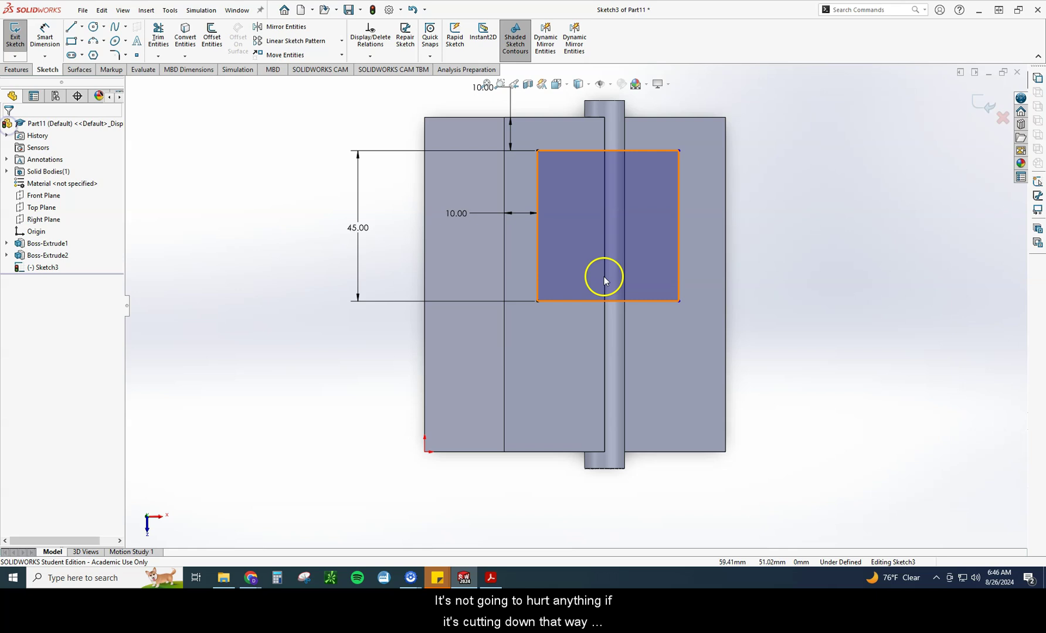
mouse_move(758, 342)
middle_mouse_down()
mouse_move(764, 225)
mouse_move(609, 344)
mouse_move(586, 255)
middle_mouse_up()
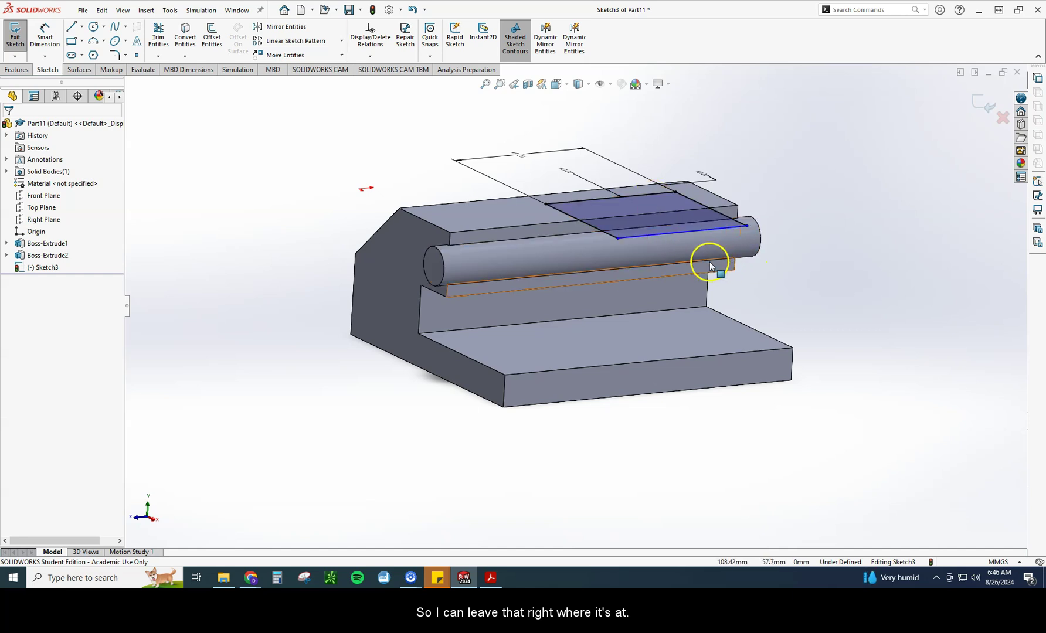
Cut-extrude the rectangle Up To Surface, ending at the lower flat face as Face<1>
left_click(16, 70)
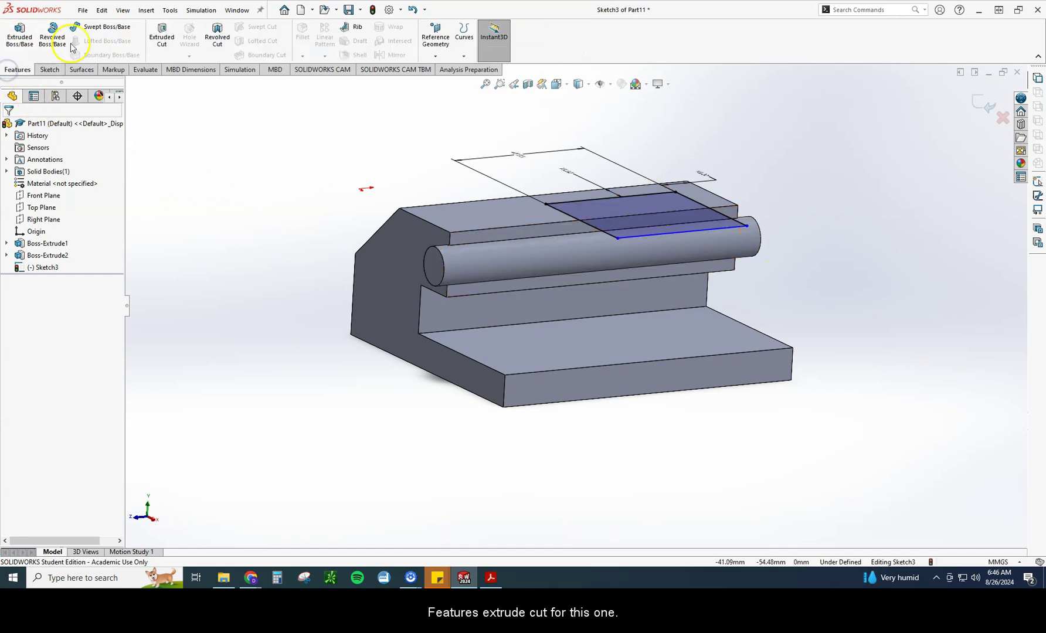
left_click(165, 42)
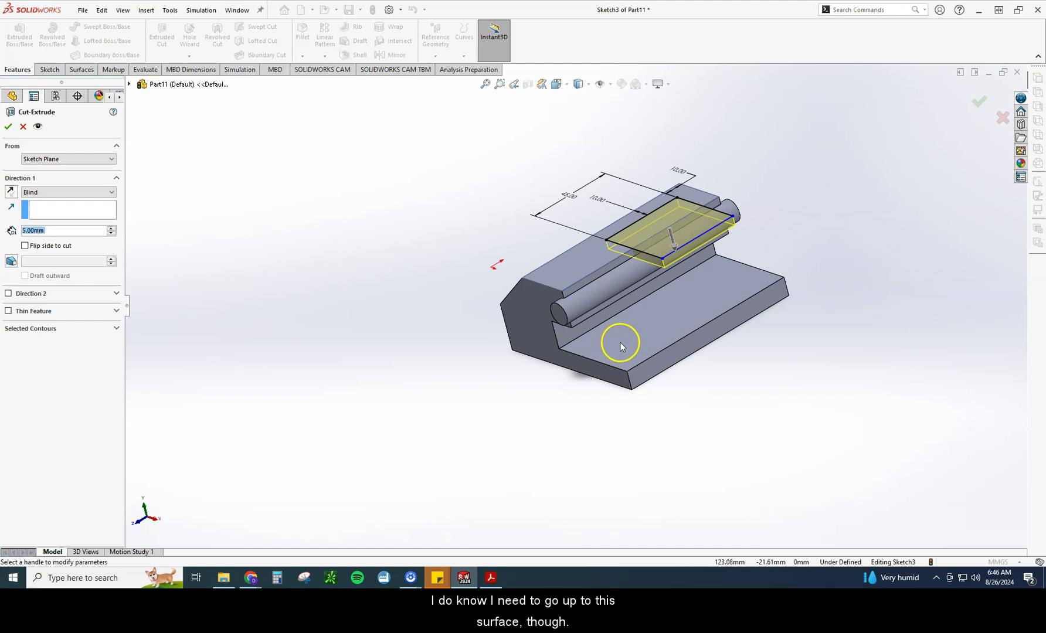
left_click(47, 195)
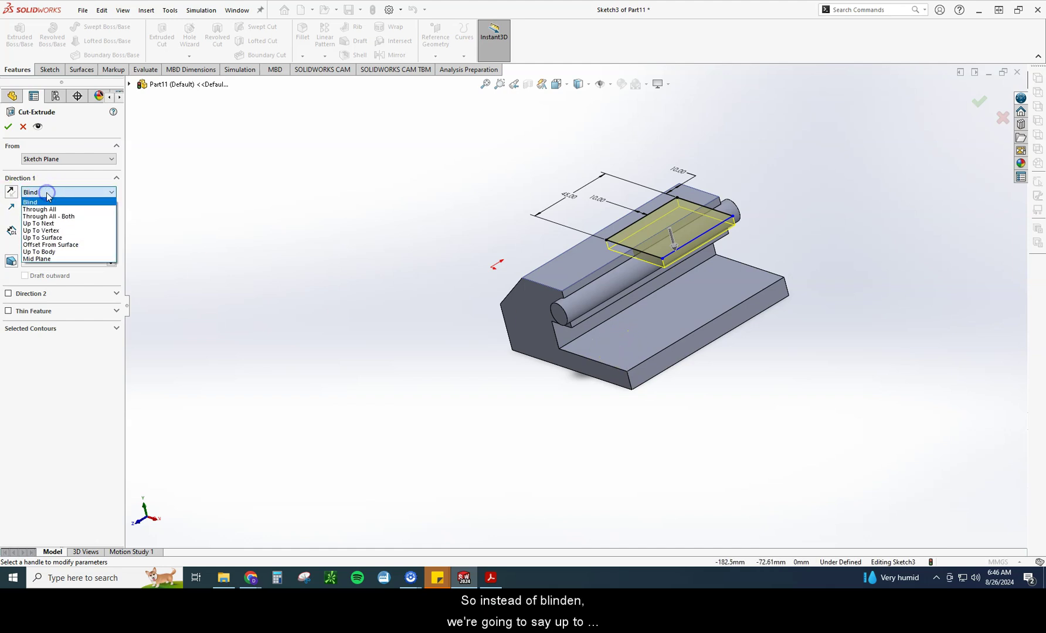
left_click(56, 238)
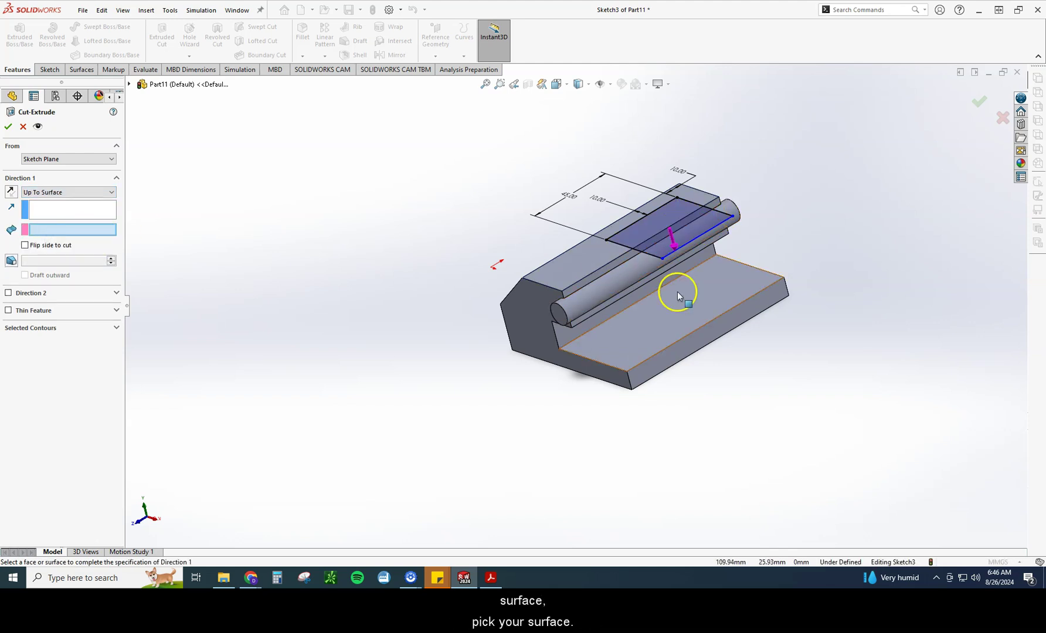
left_click(689, 315)
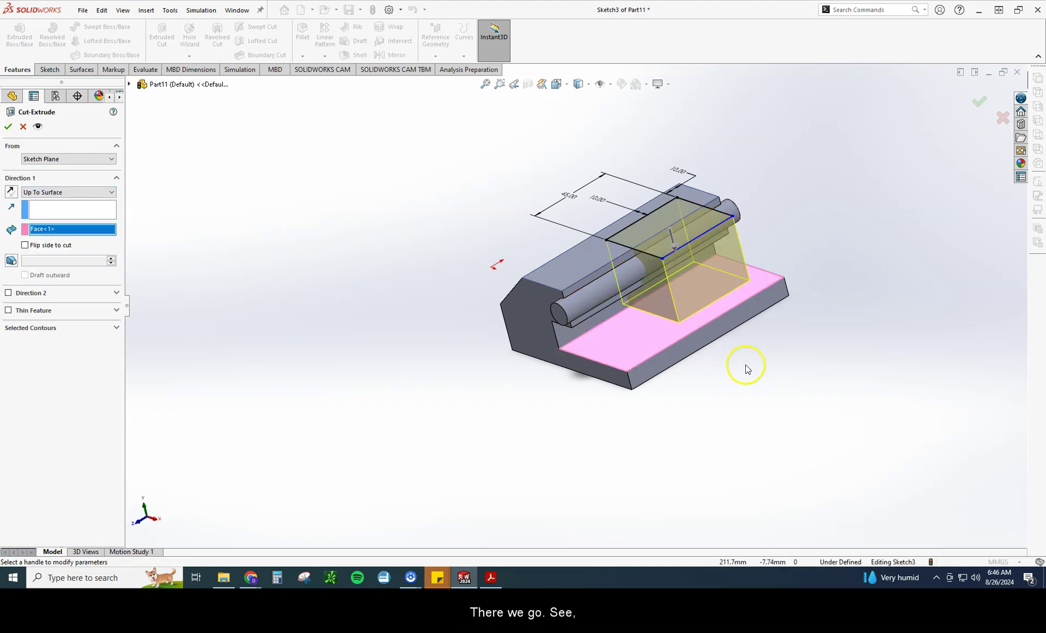
middle_click_drag(747, 367, 801, 295)
middle_click_drag(809, 282, 777, 341)
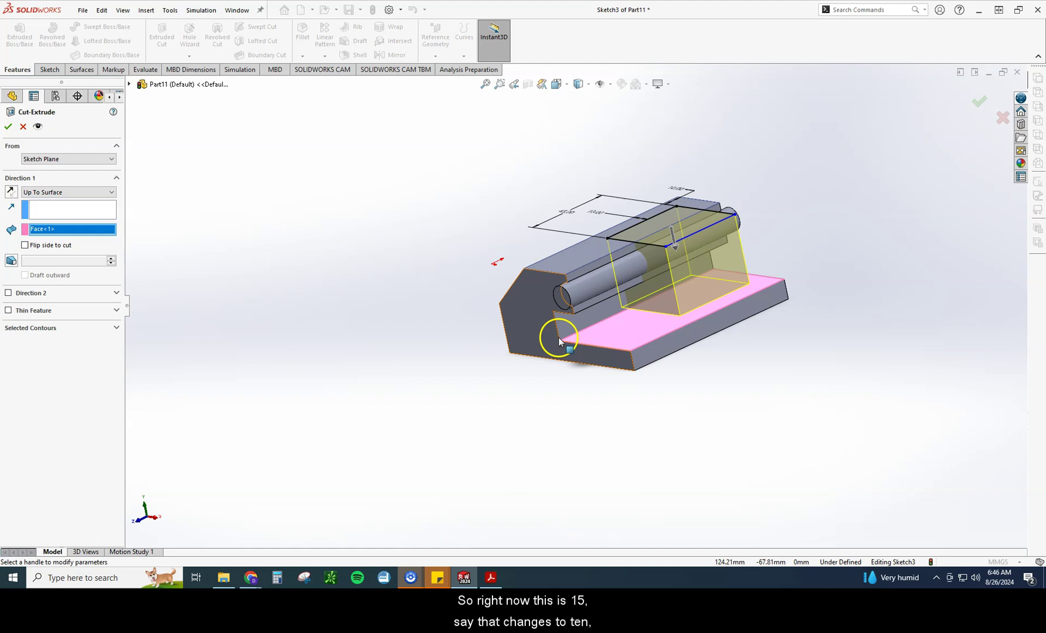
left_click_drag(558, 330, 596, 349)
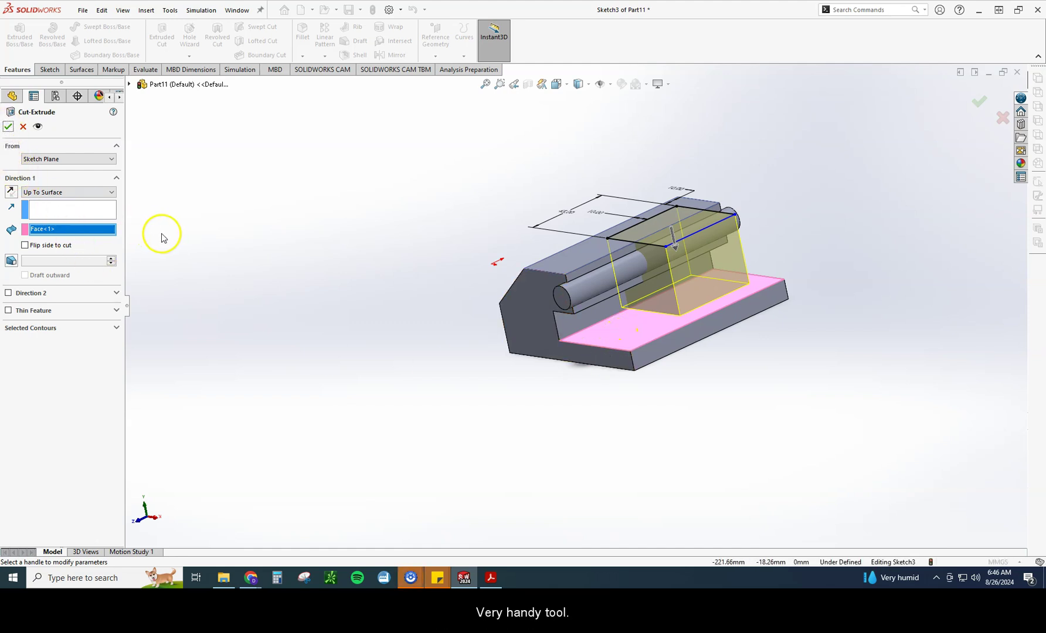
left_click(7, 127)
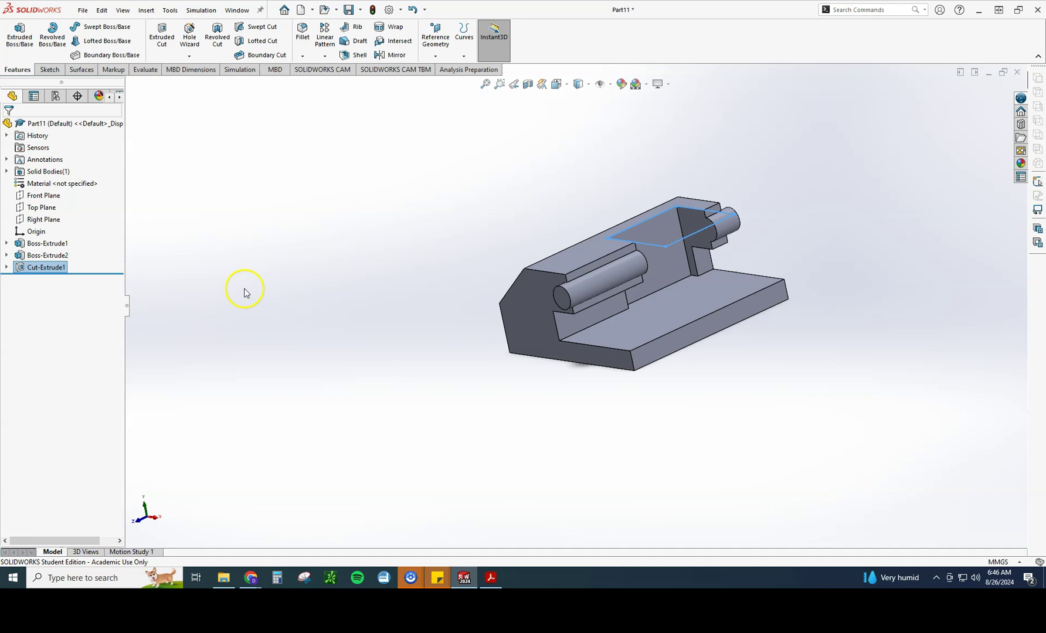
On the part's side face, sketch a circle centred on the bottom edge's midpoint
middle_click_drag(258, 290, 293, 315)
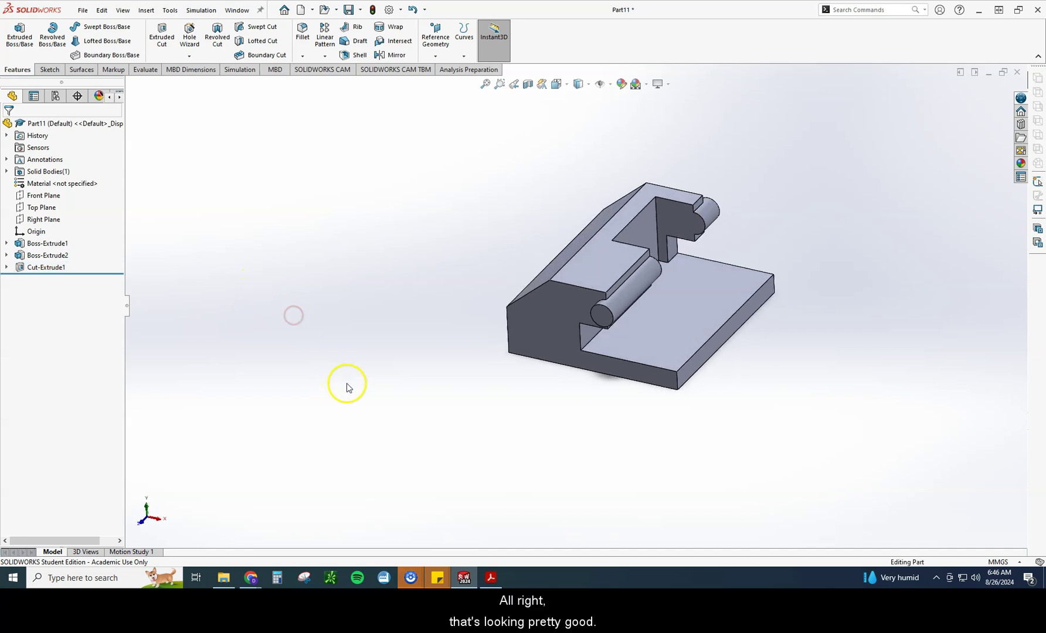
middle_click_drag(450, 369, 492, 431)
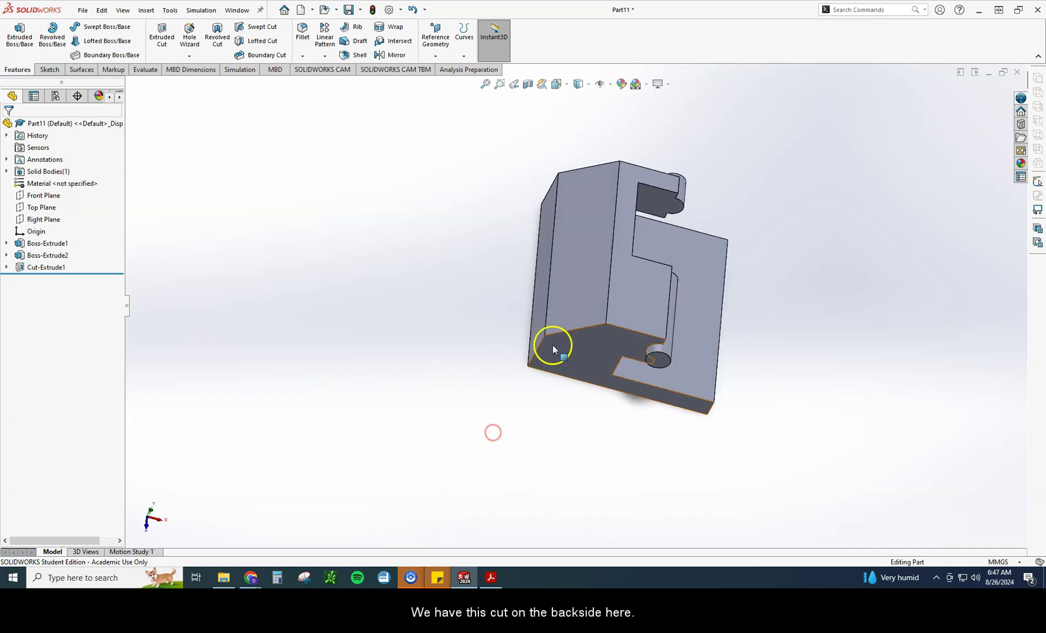
left_click(573, 319)
left_click(617, 291)
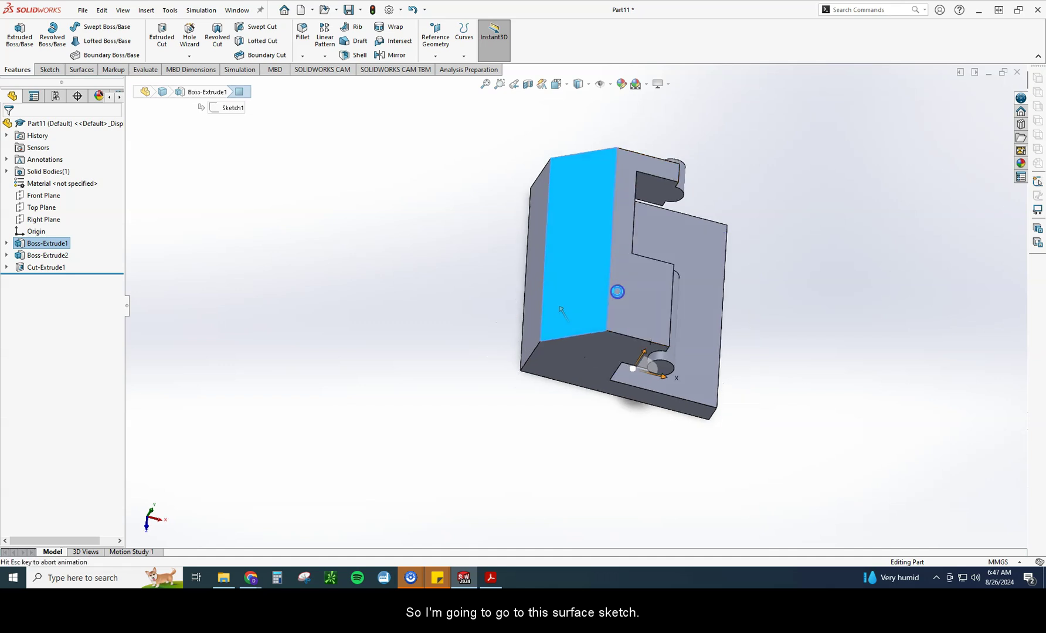
left_click(94, 27)
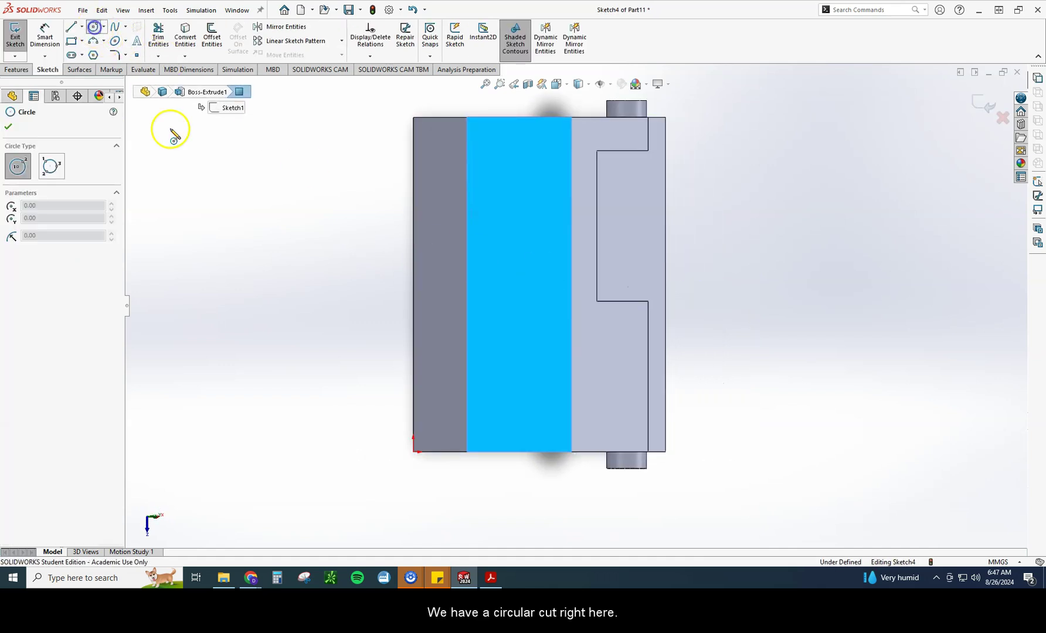
left_click(519, 451)
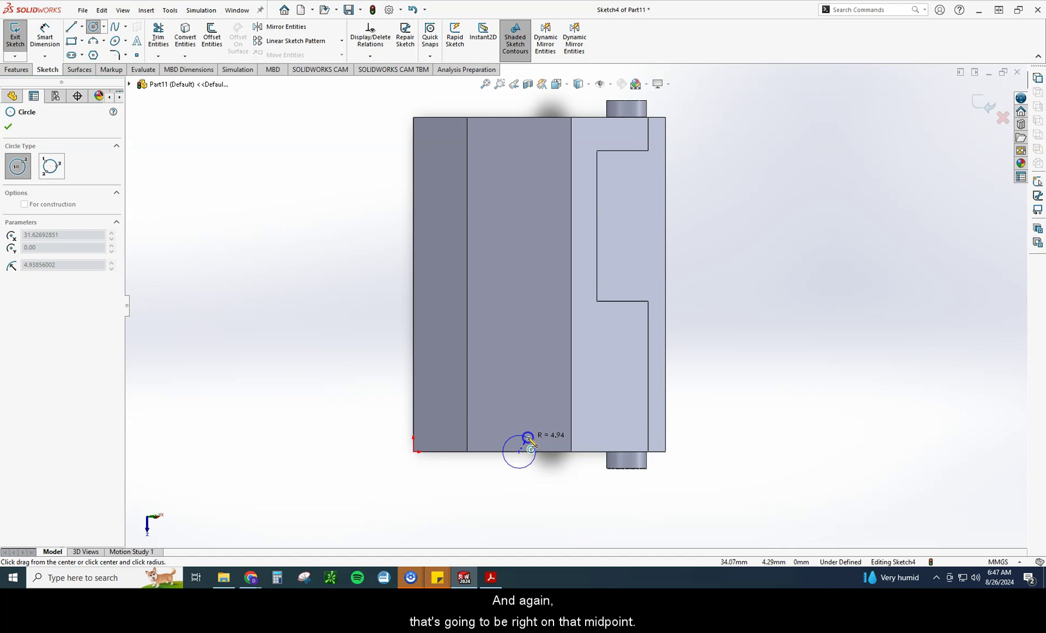
left_click(537, 433)
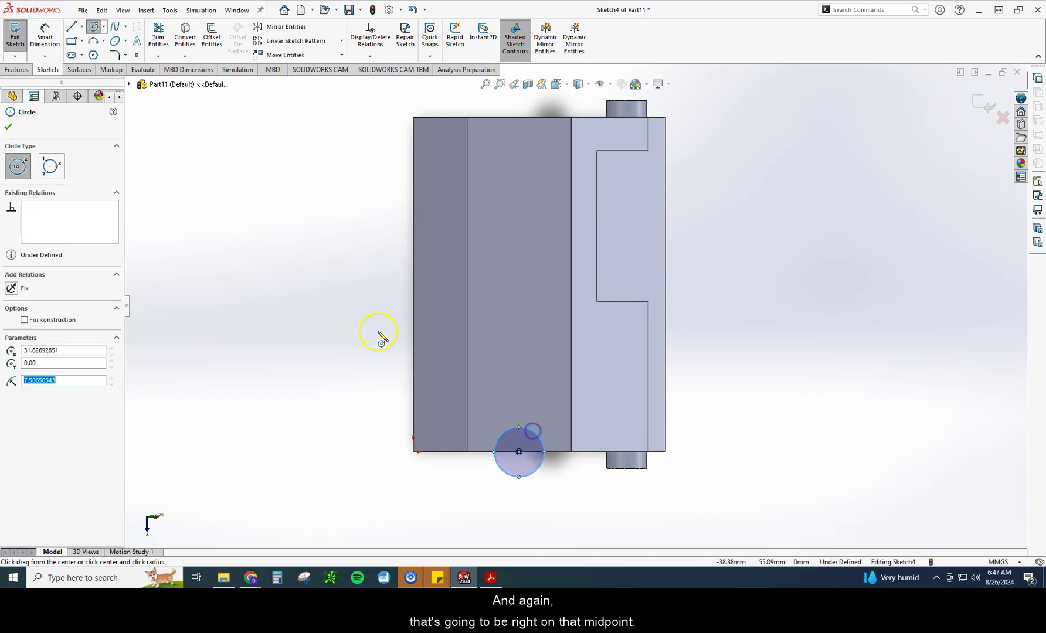
Dimension the circle's diameter as 15 mm, re-entered as the expression 7.5*2
left_click(46, 40)
left_click(496, 466)
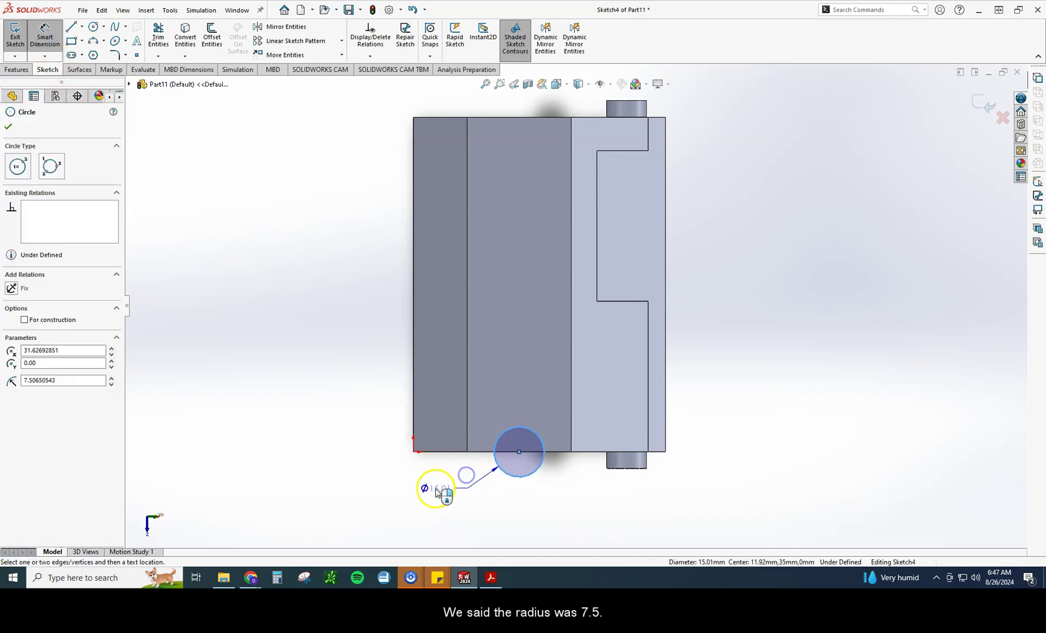
left_click(435, 489)
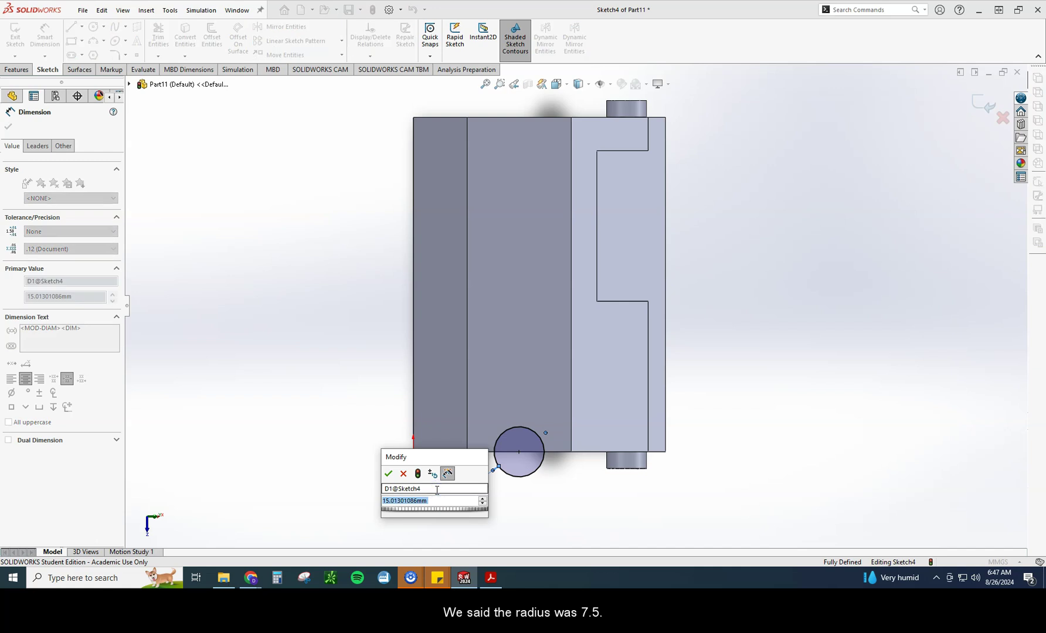
type("15")
key("Return")
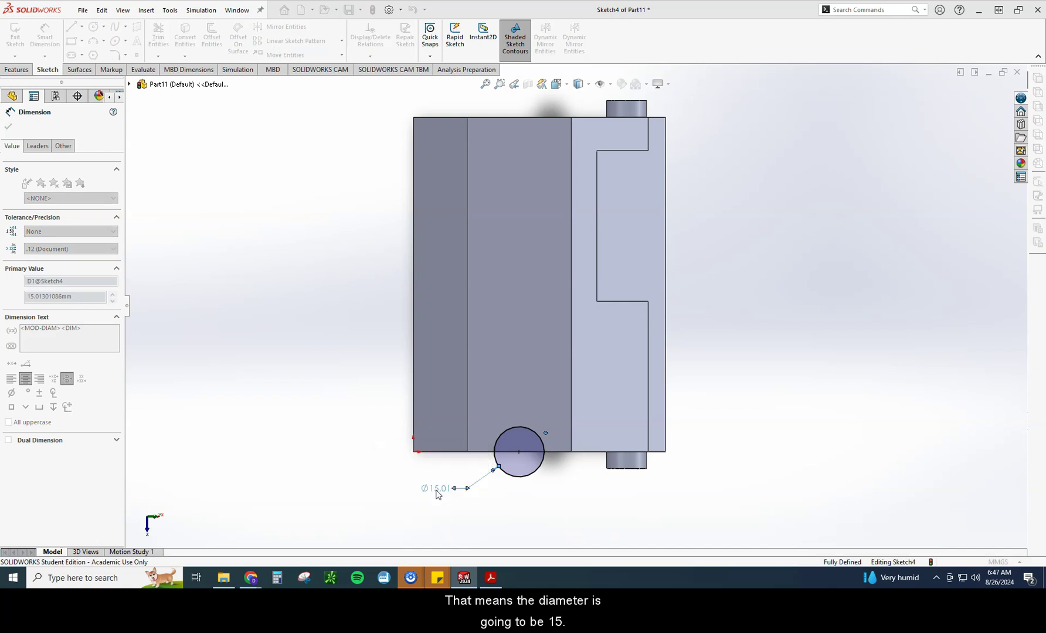
double_click(437, 491)
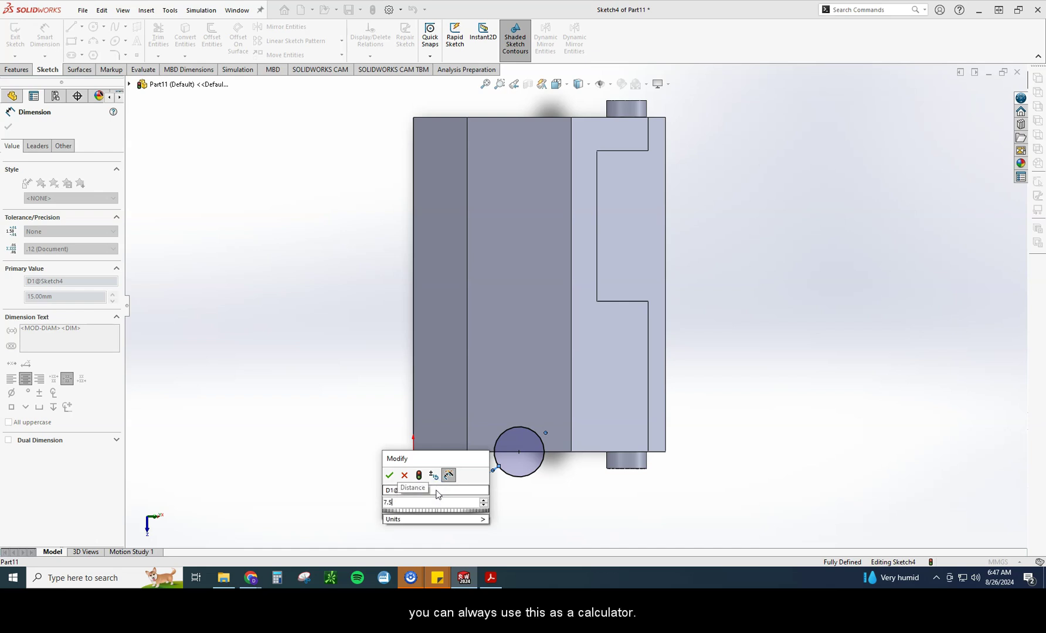
type("7.5*2")
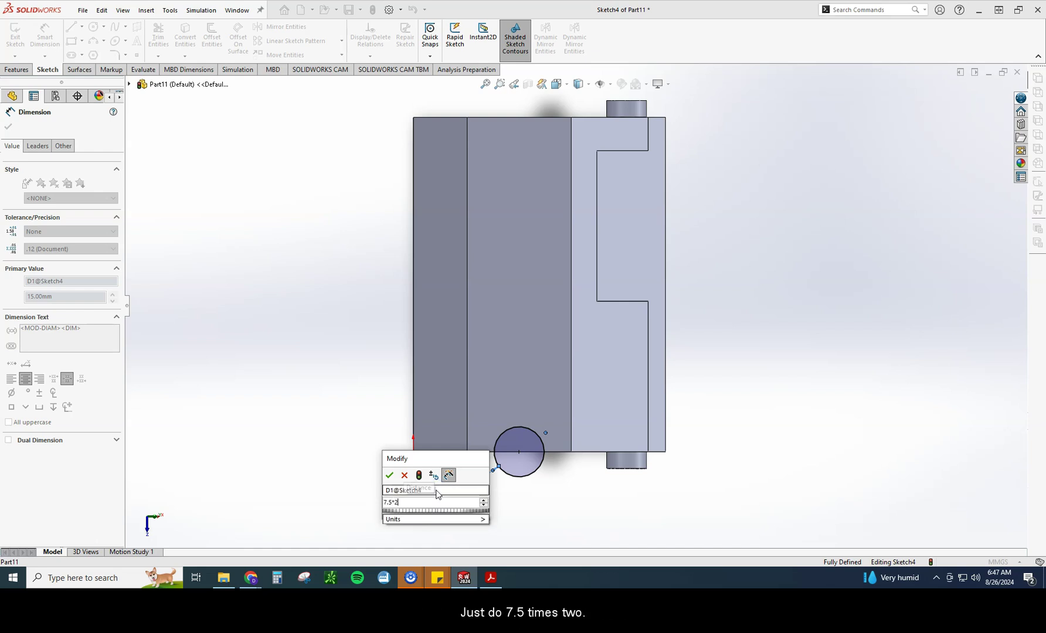
key("Return")
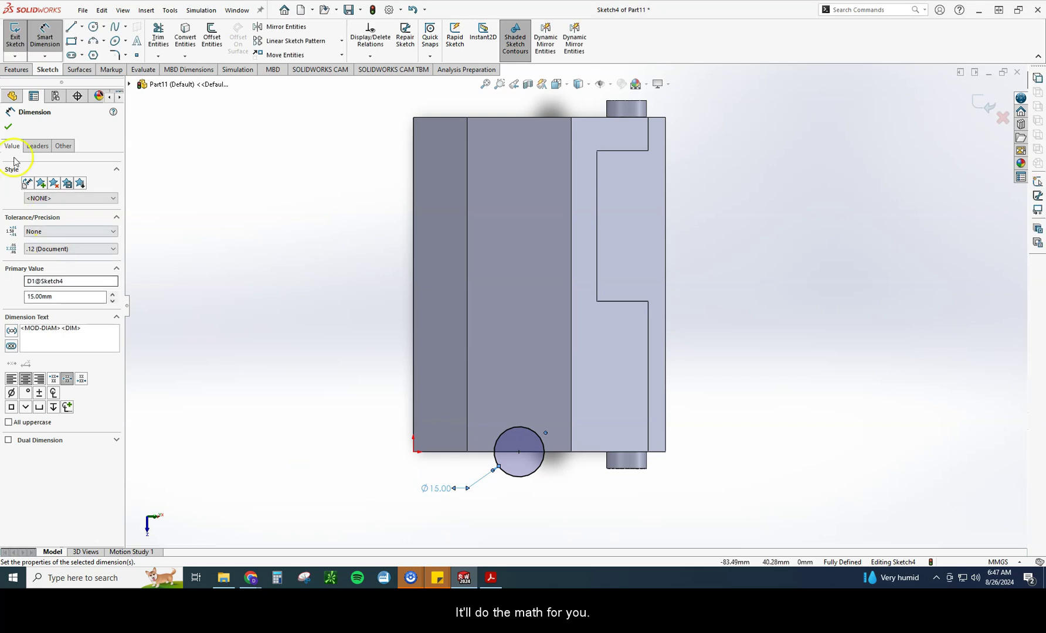
left_click(13, 70)
left_click(161, 38)
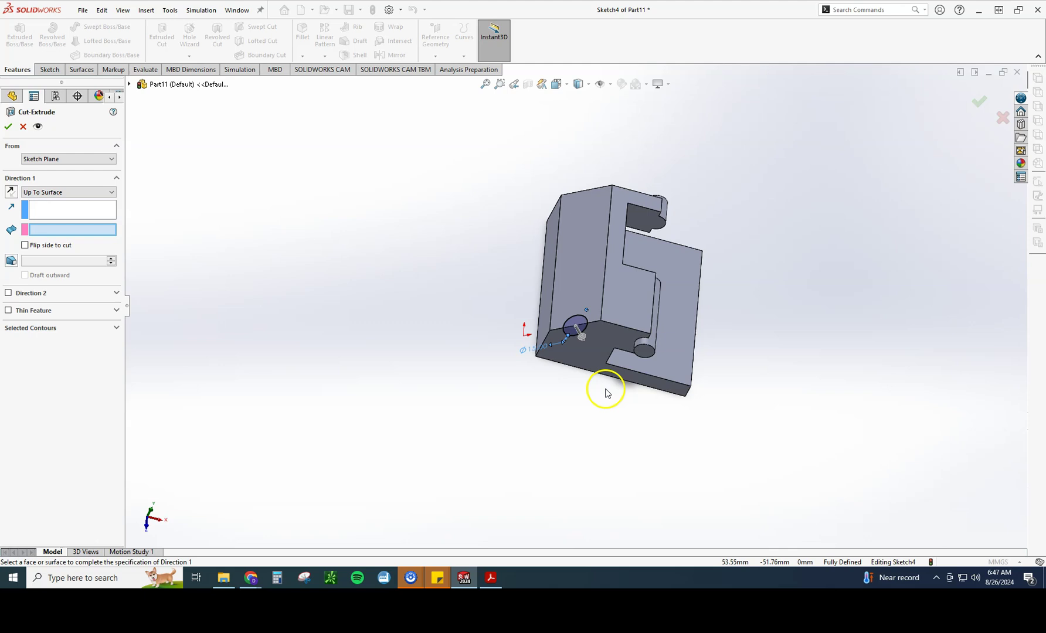
Cut the Ø15 circle 20 mm deep with a Blind end condition
middle_click_drag(592, 399, 567, 317)
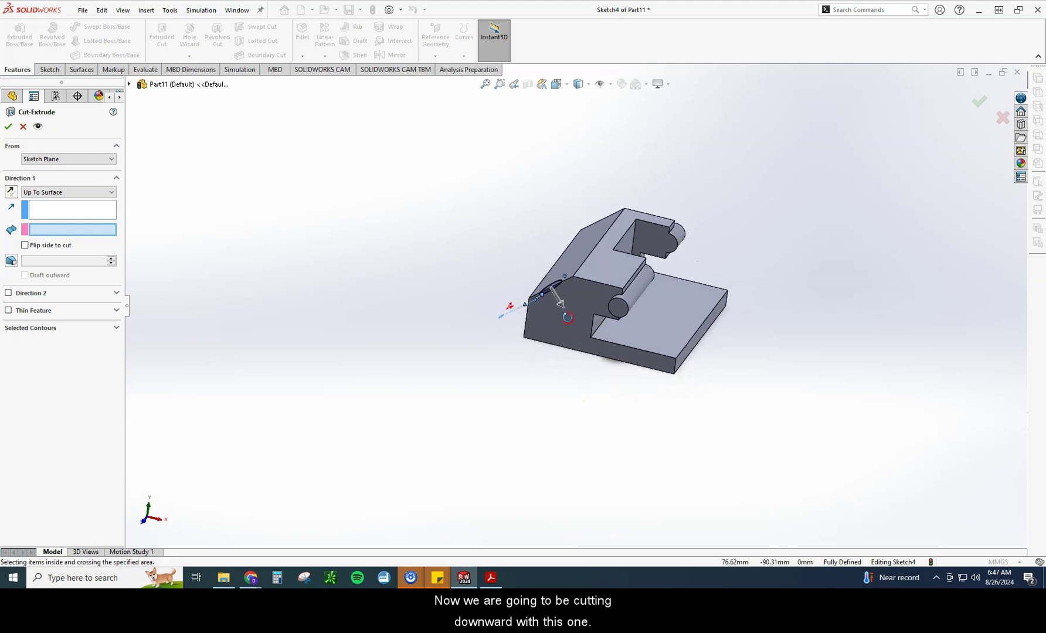
left_click(44, 193)
left_click(42, 200)
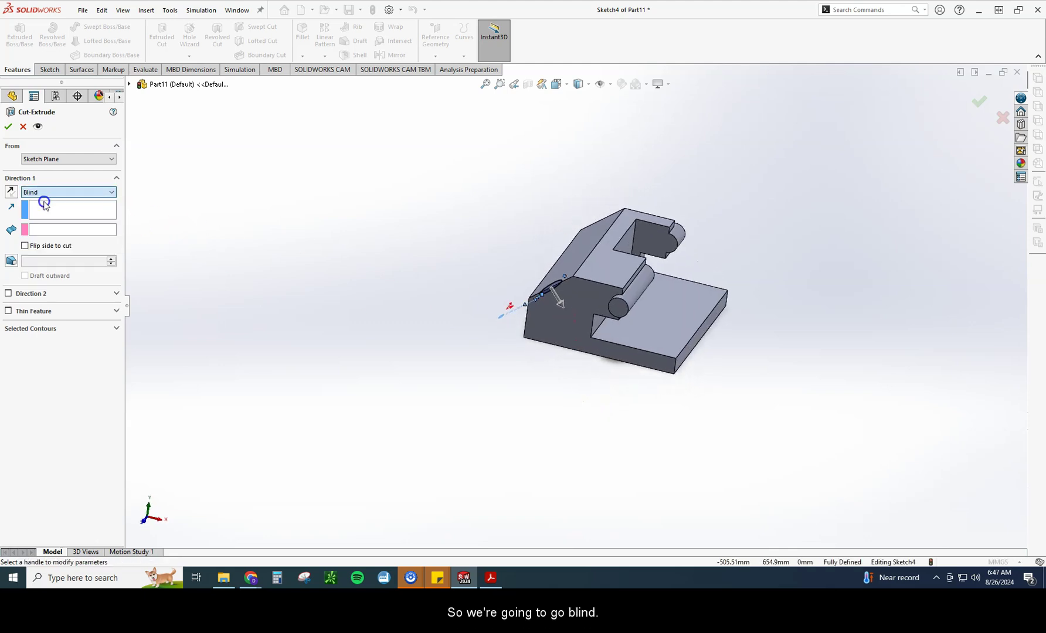
left_click(465, 579)
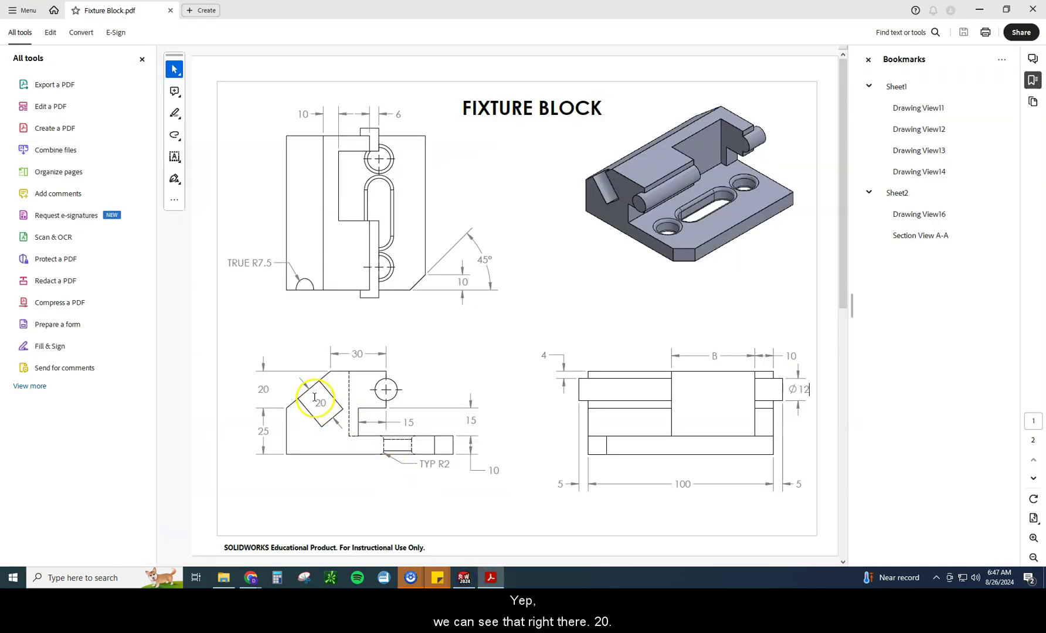
left_click(464, 578)
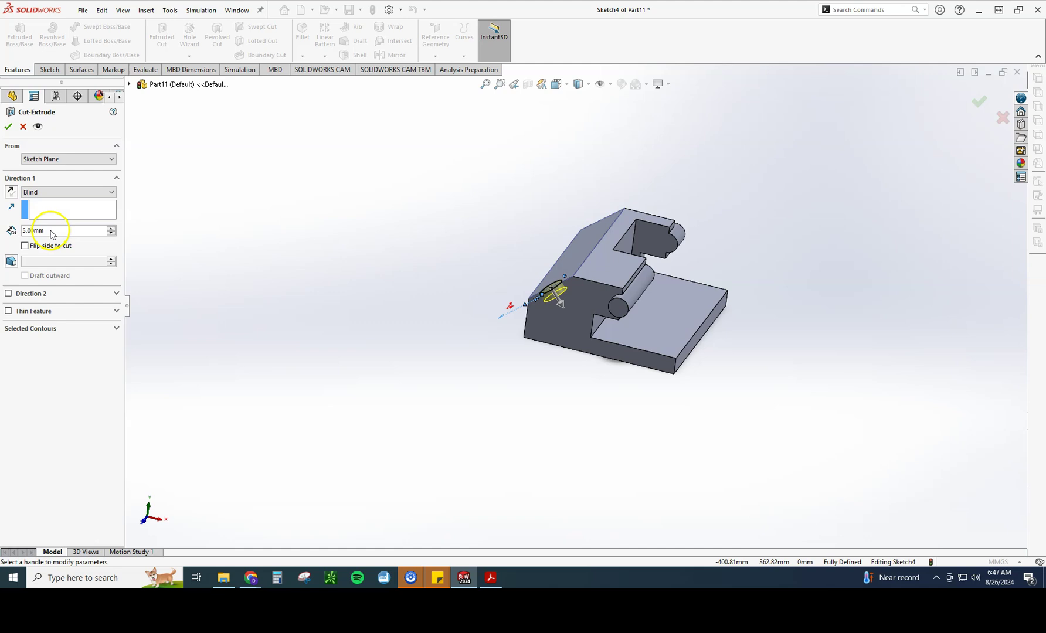
left_click(35, 231)
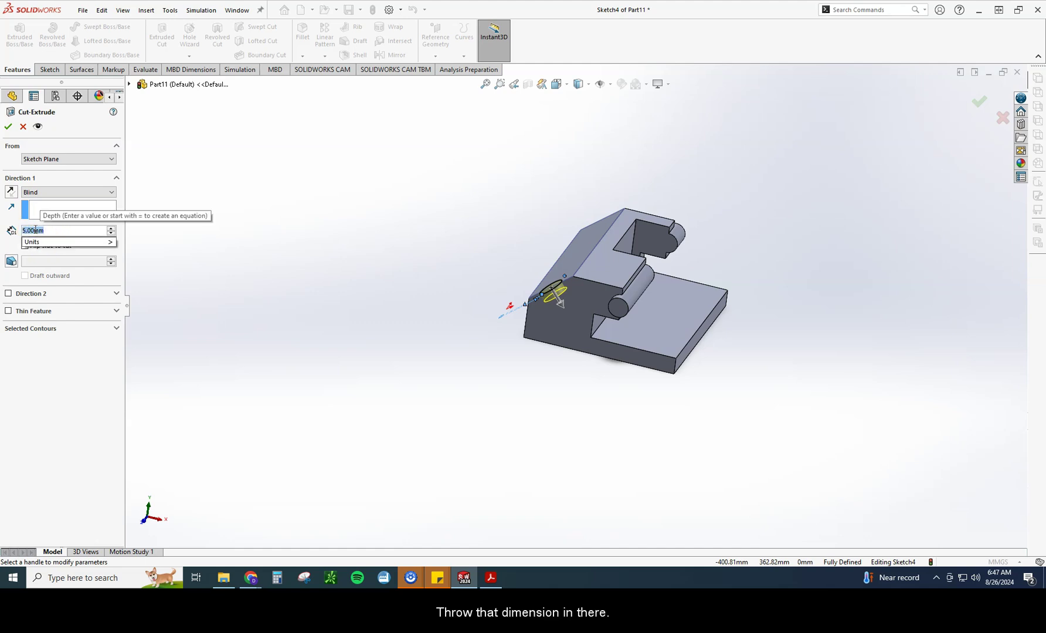
type("20")
key("Return")
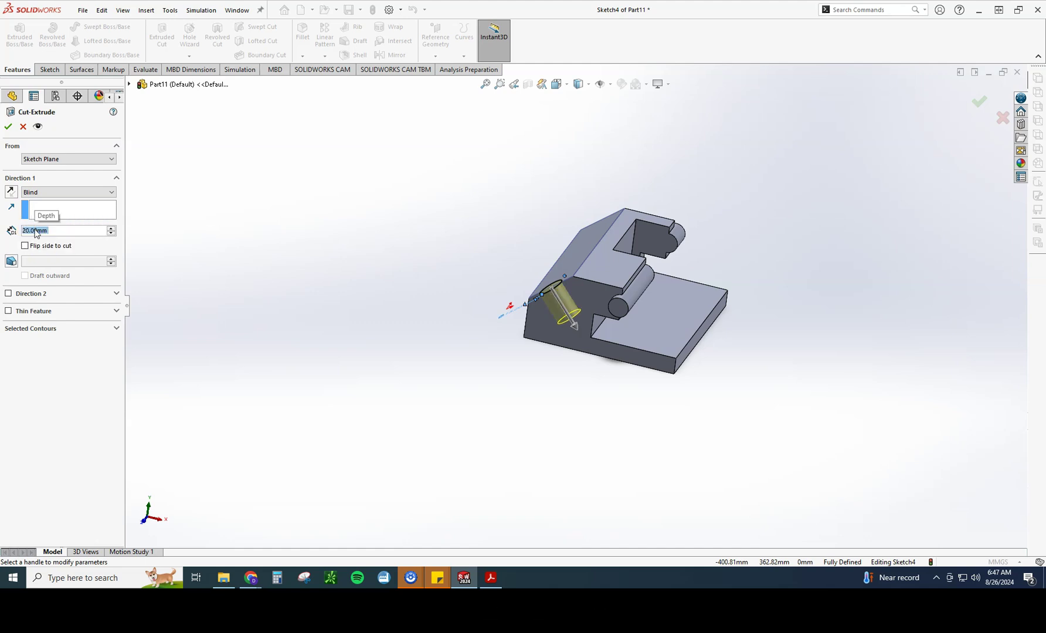
left_click(7, 128)
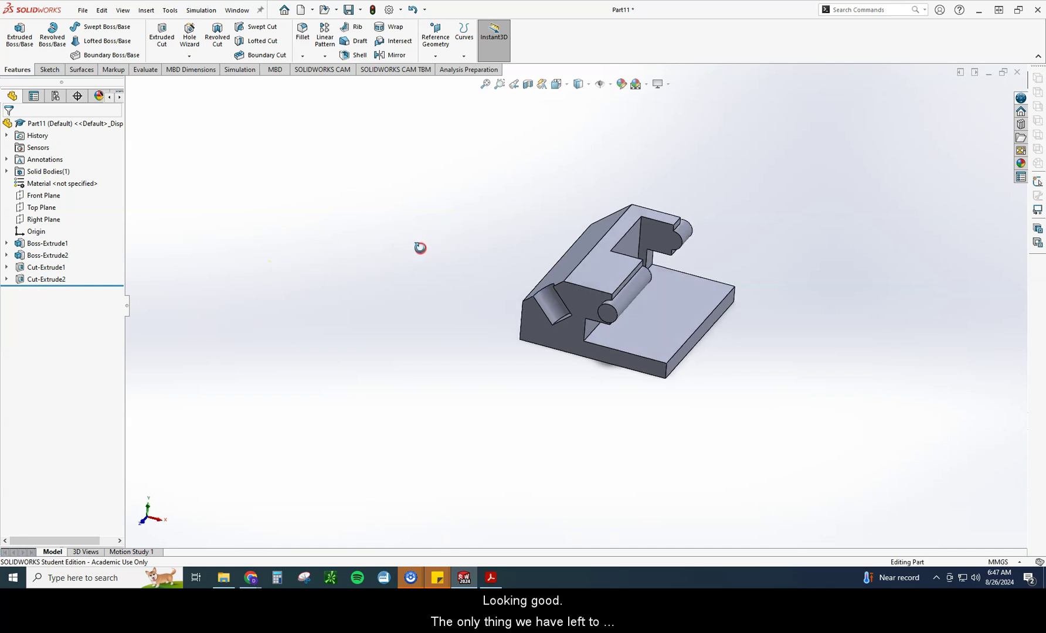
Start a sketch on the base's top face and draw a circle near its top
middle_click_drag(419, 247, 411, 253)
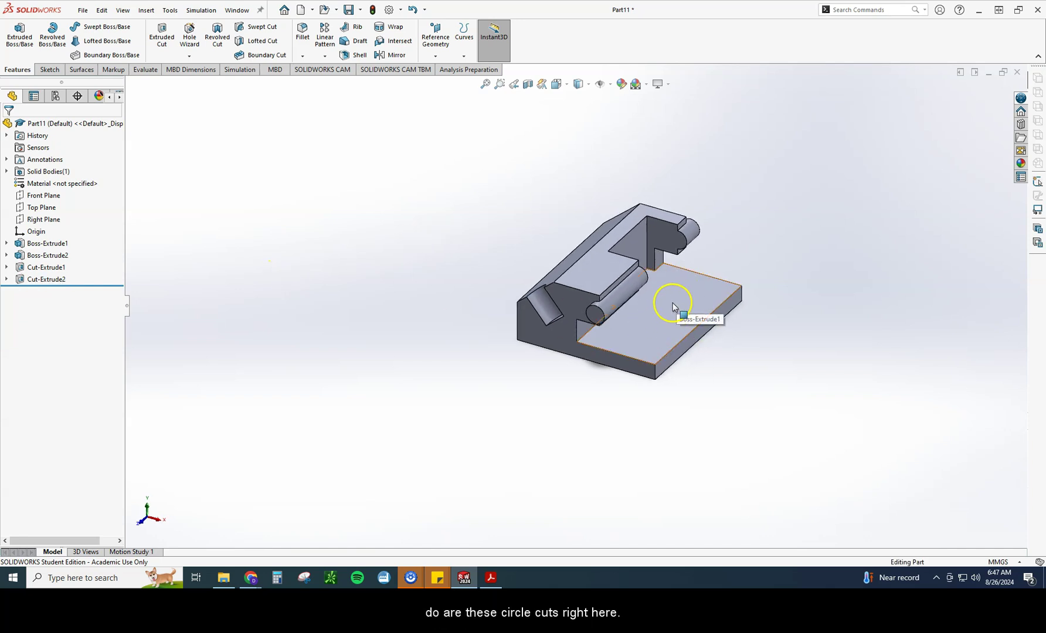
left_click(652, 333)
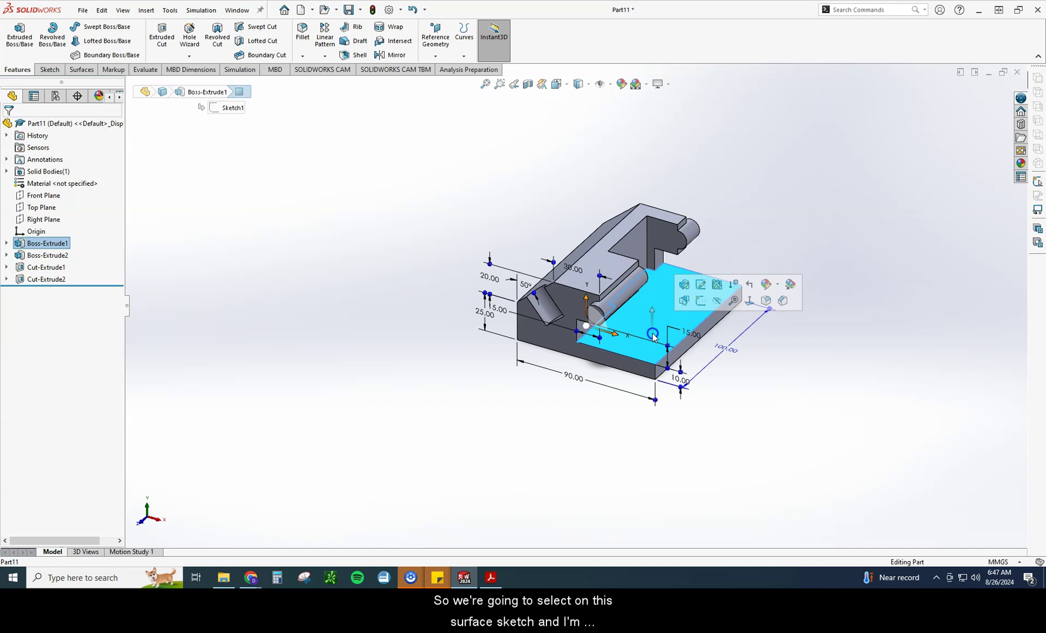
left_click(698, 306)
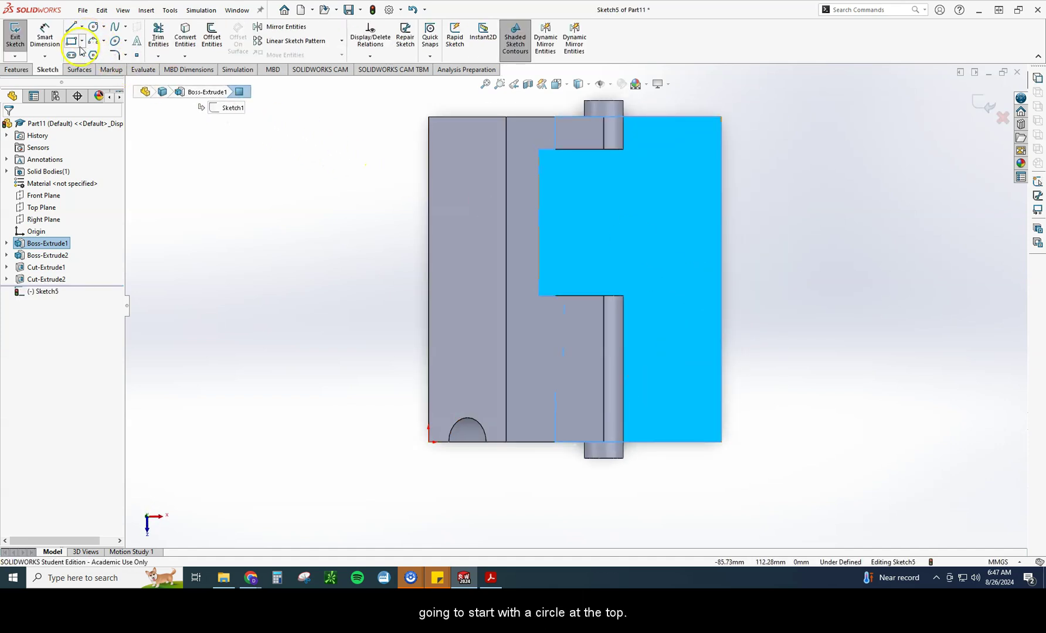
left_click(92, 27)
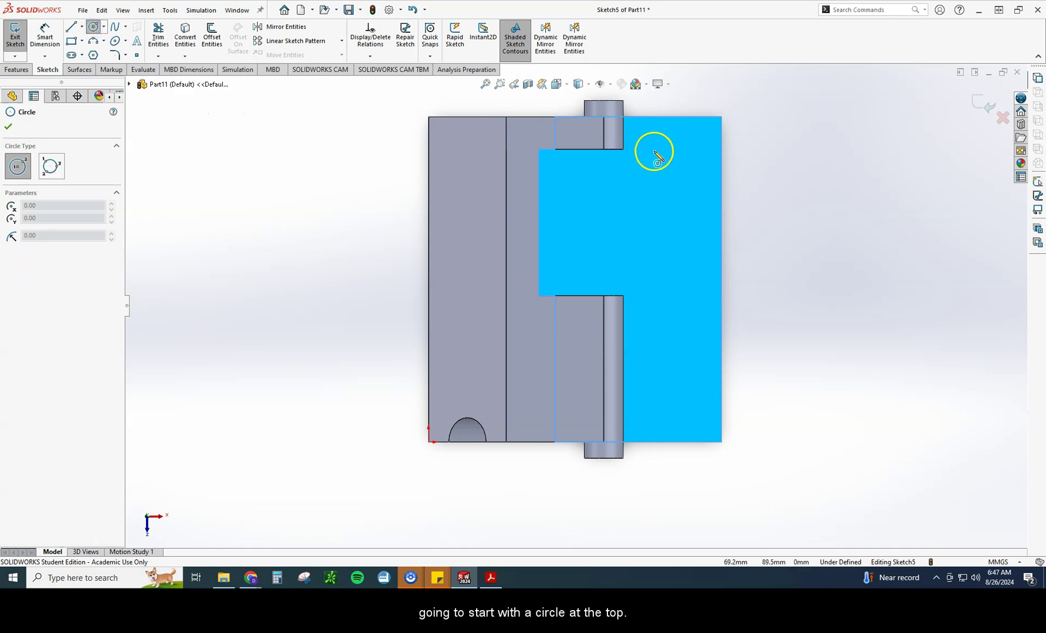
left_click(654, 151)
left_click(666, 170)
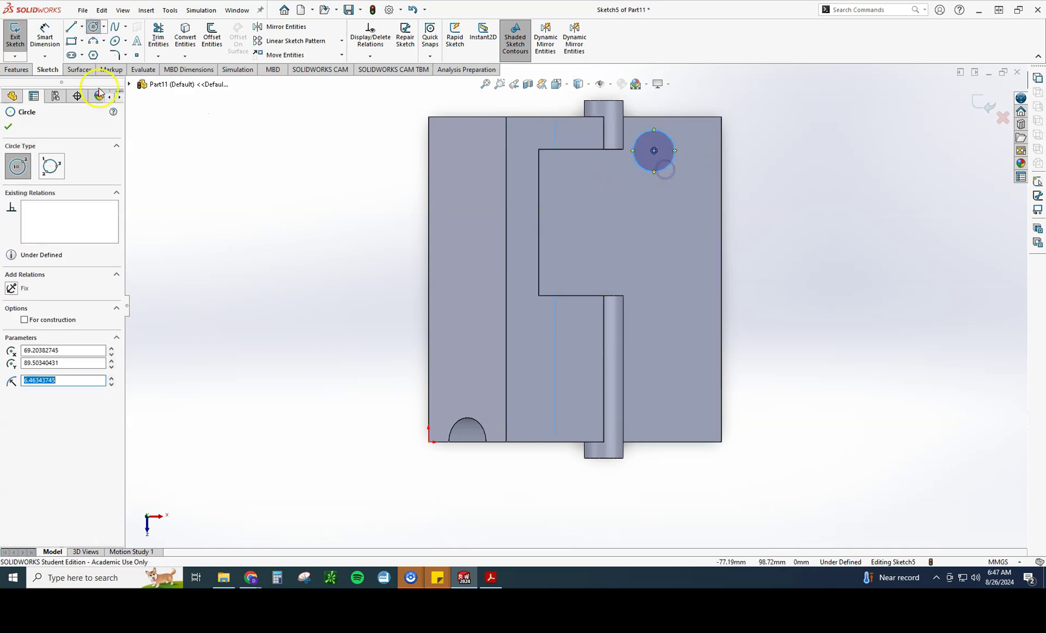
Draw a vertical straight slot below the circle and a second circle beneath it, in line
left_click(71, 55)
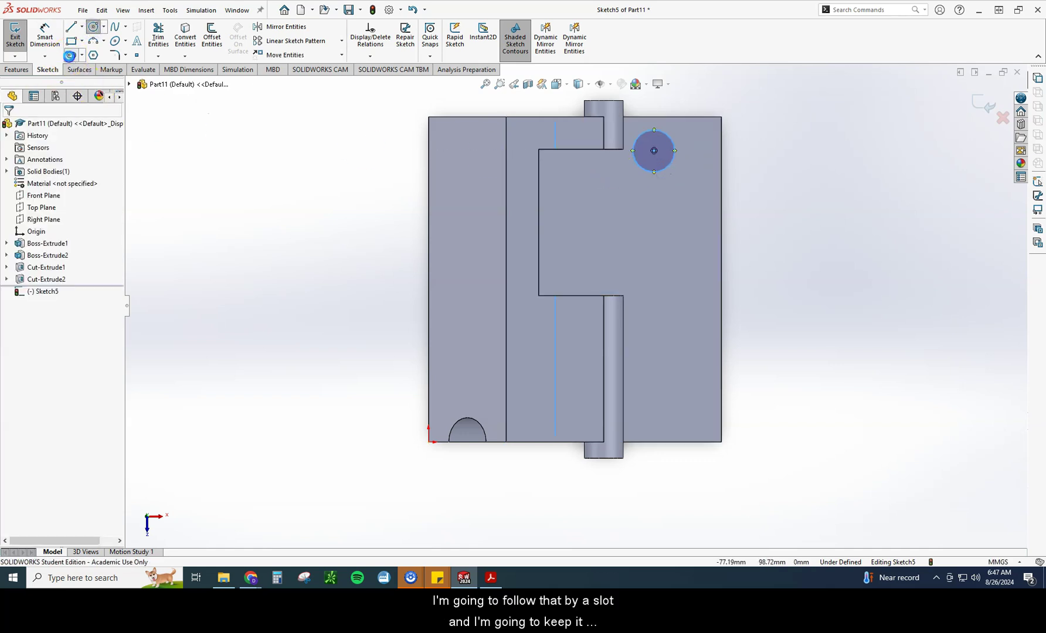
left_click(655, 198)
left_click(654, 312)
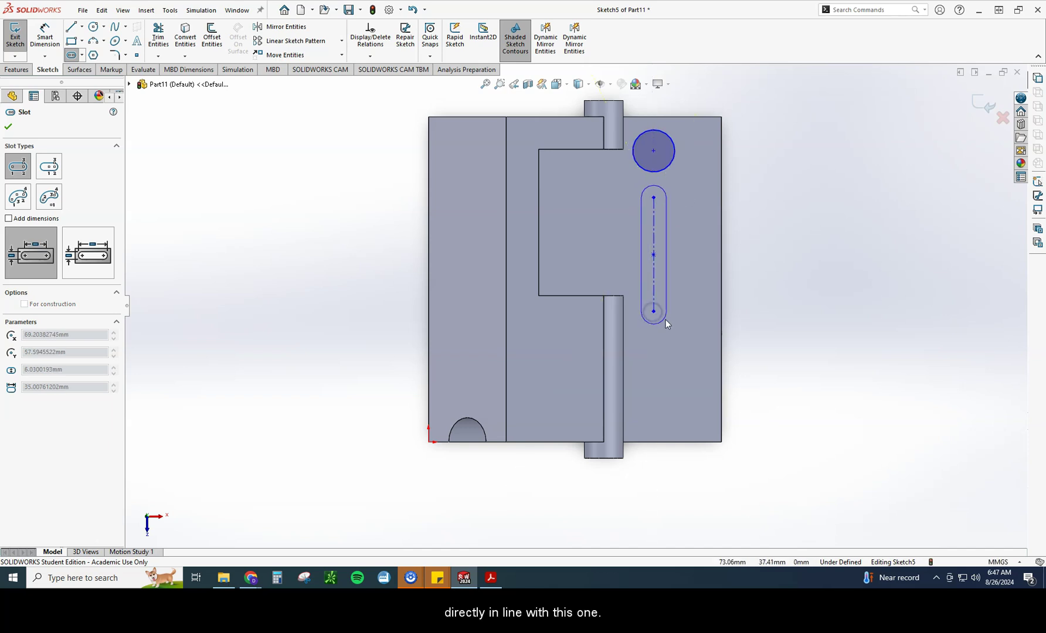
left_click(672, 323)
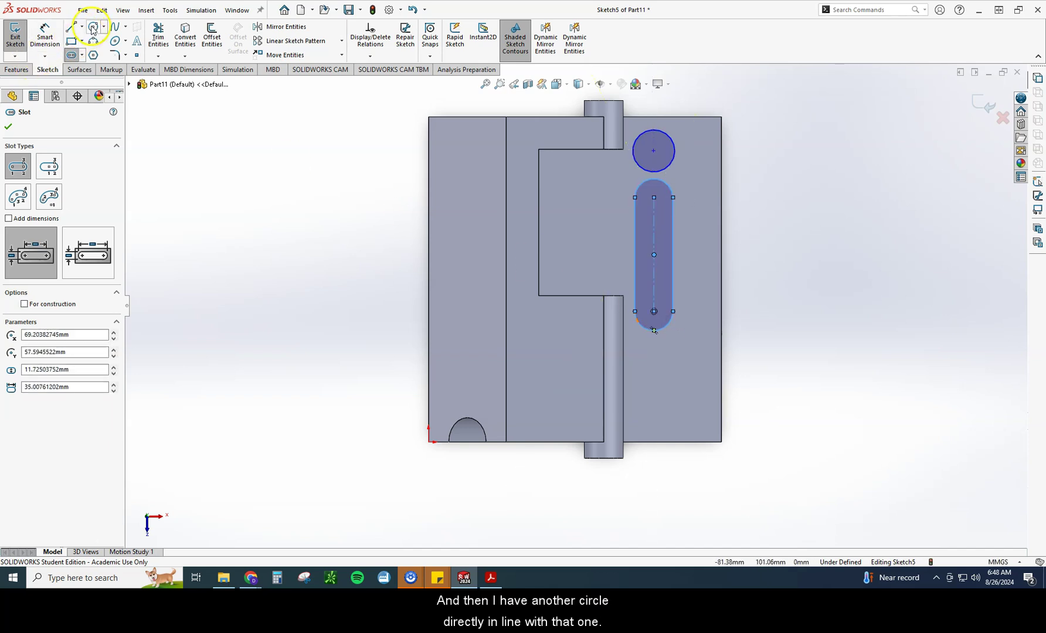
left_click(93, 27)
left_click(654, 373)
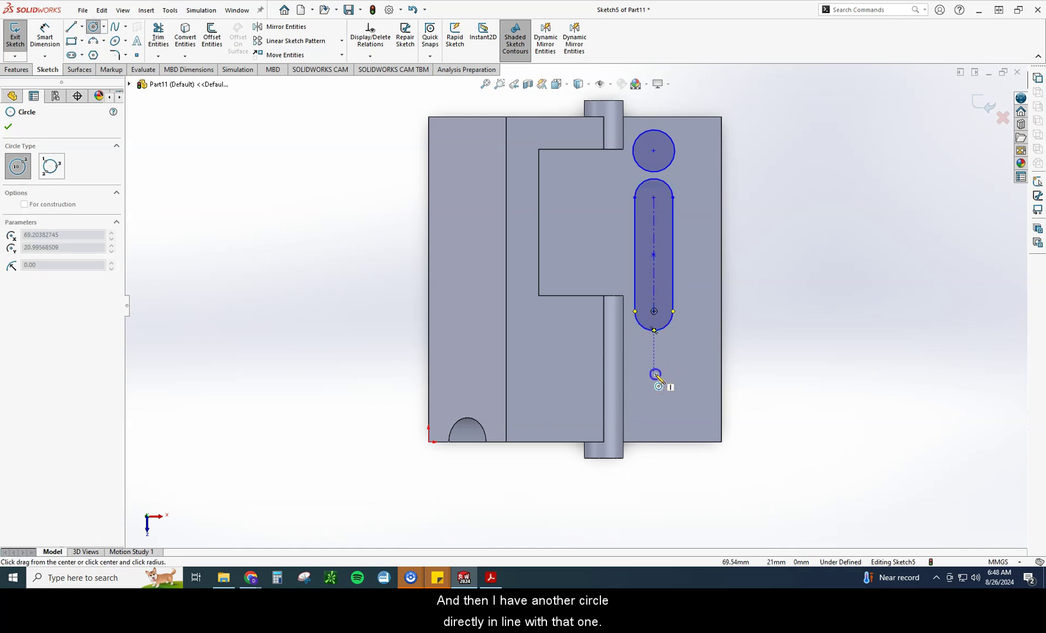
left_click(670, 389)
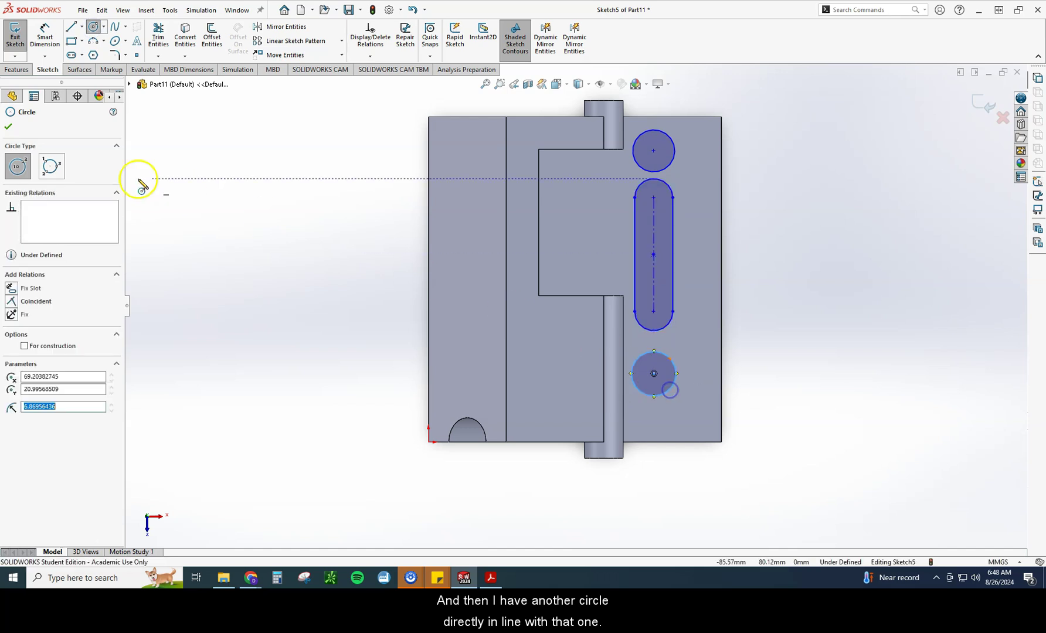
left_click(16, 69)
left_click(44, 69)
left_click(50, 44)
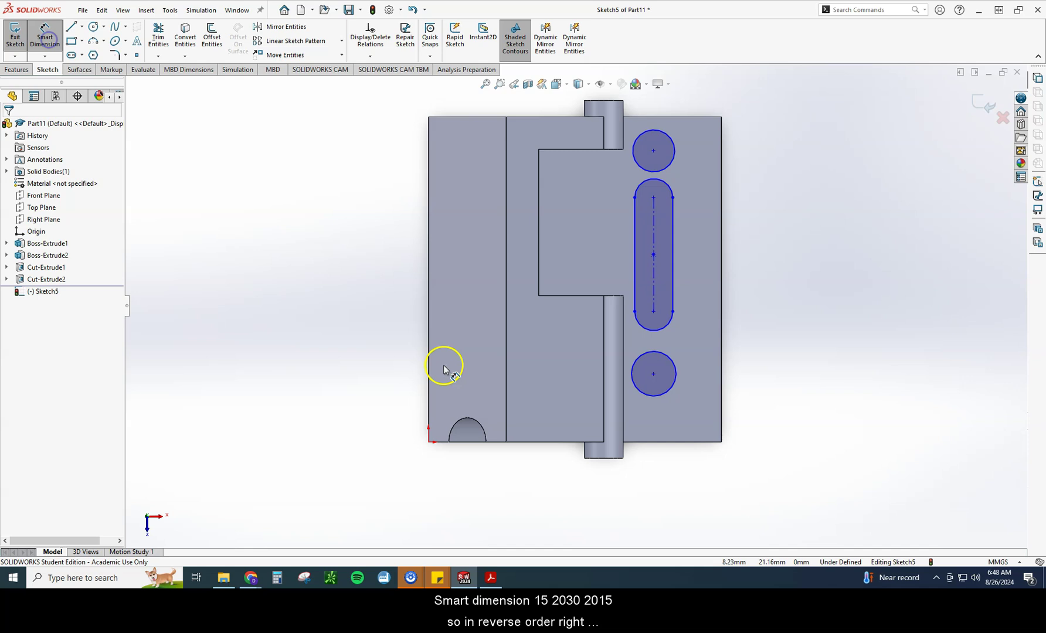
left_click(463, 578)
Check page 2 of Fixture Block.pdf for the Section A-A hole spacing, then go back to SOLIDWORKS
scroll(450, 369, "down", 3)
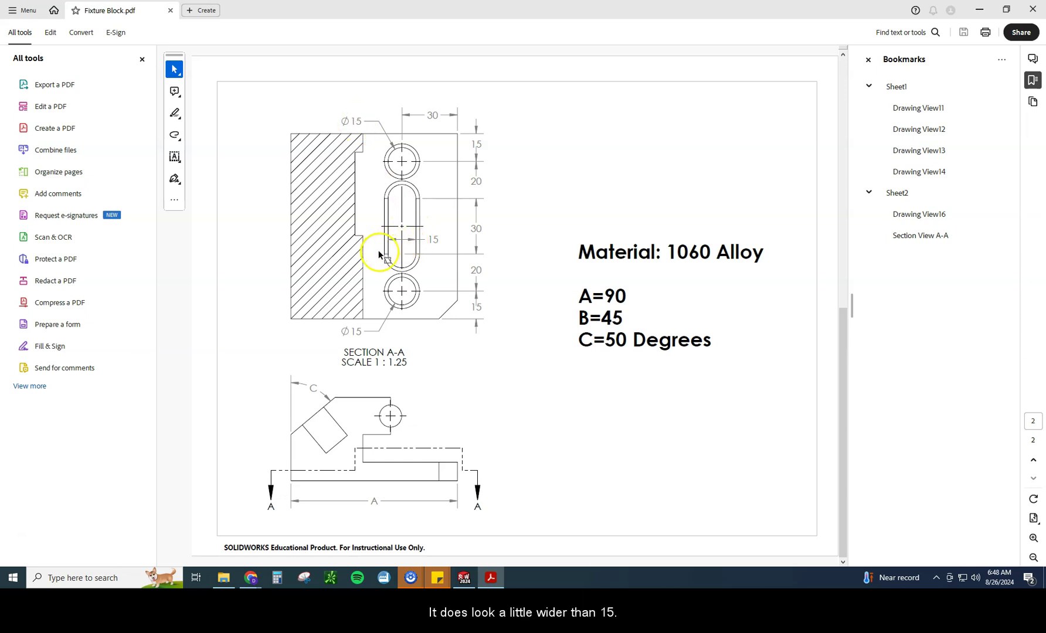
left_click(385, 282)
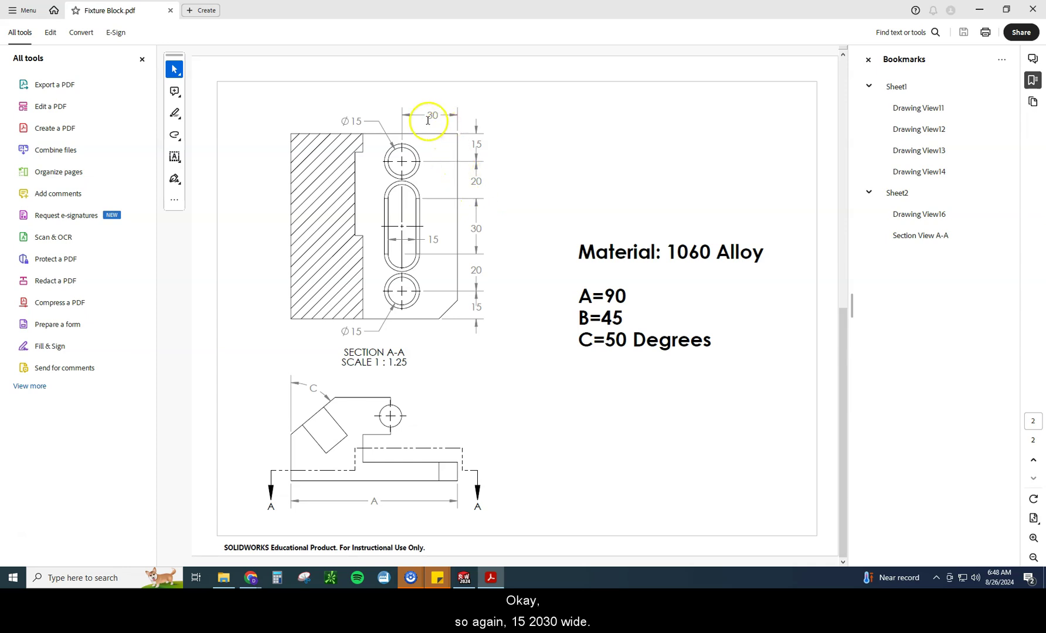
left_click(469, 577)
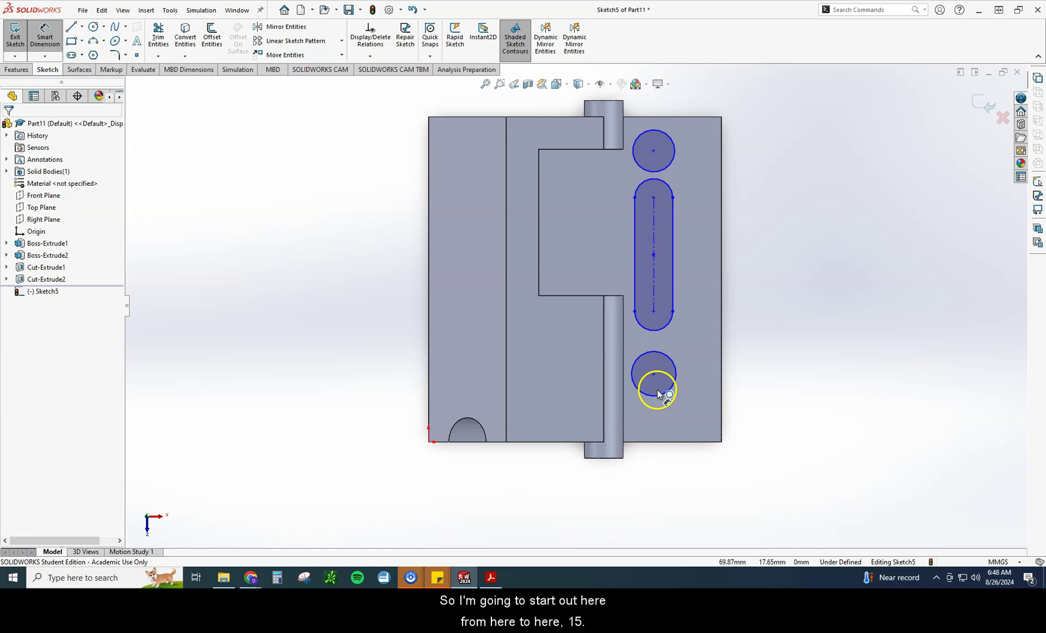
Dimension the lower hole 15 mm above the bottom, 20 mm to the slot, and the slot 30 mm long
left_click(654, 374)
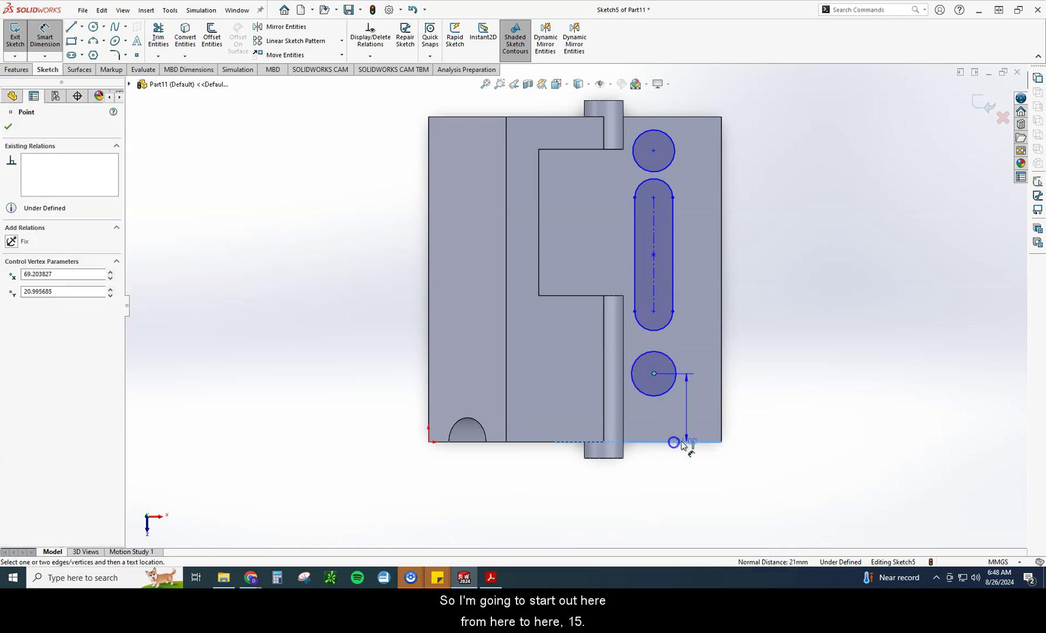
left_click(681, 443)
left_click(767, 423)
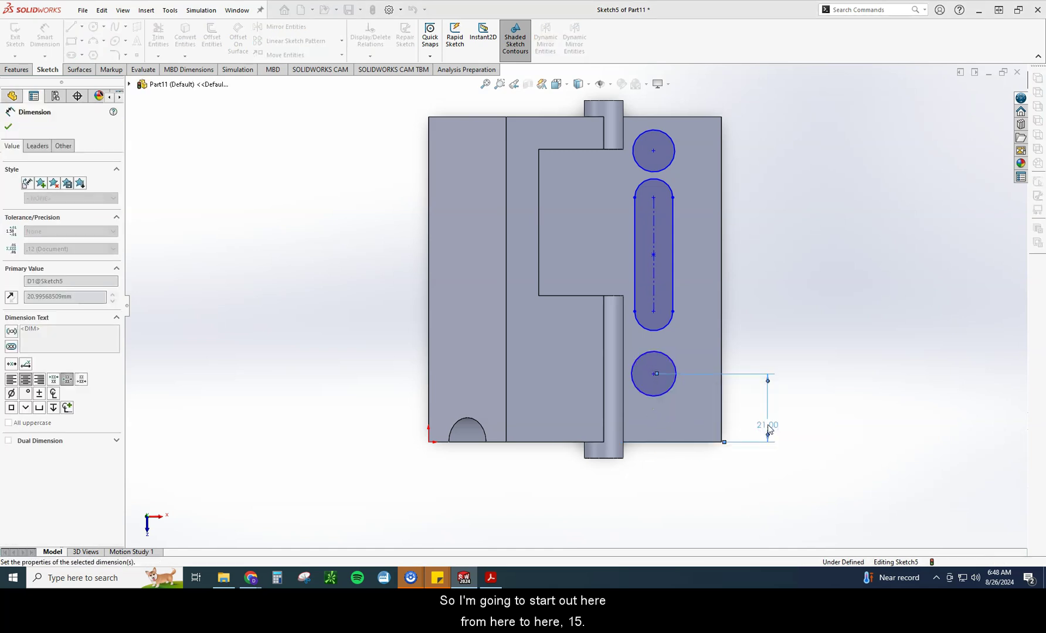
type("15")
key("Return")
left_click(655, 394)
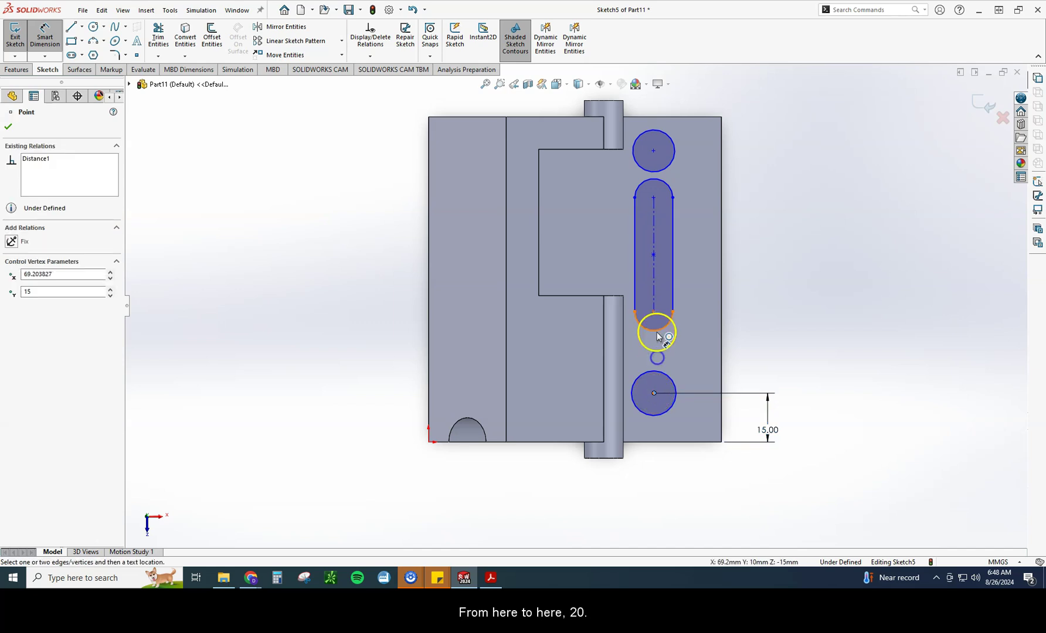
left_click(654, 311)
left_click(762, 354)
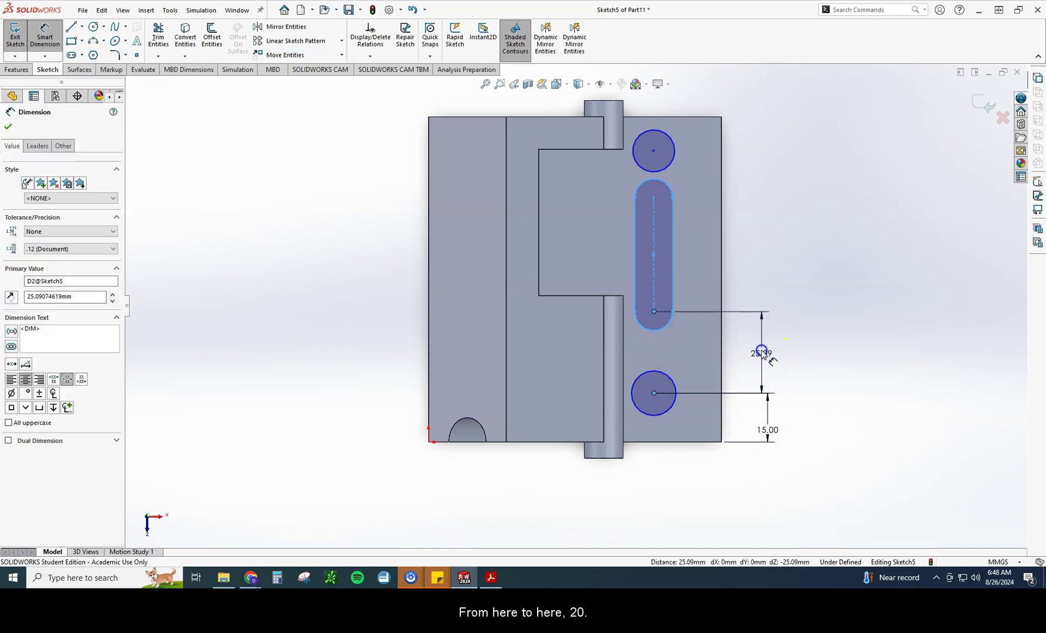
type("20")
key("Return")
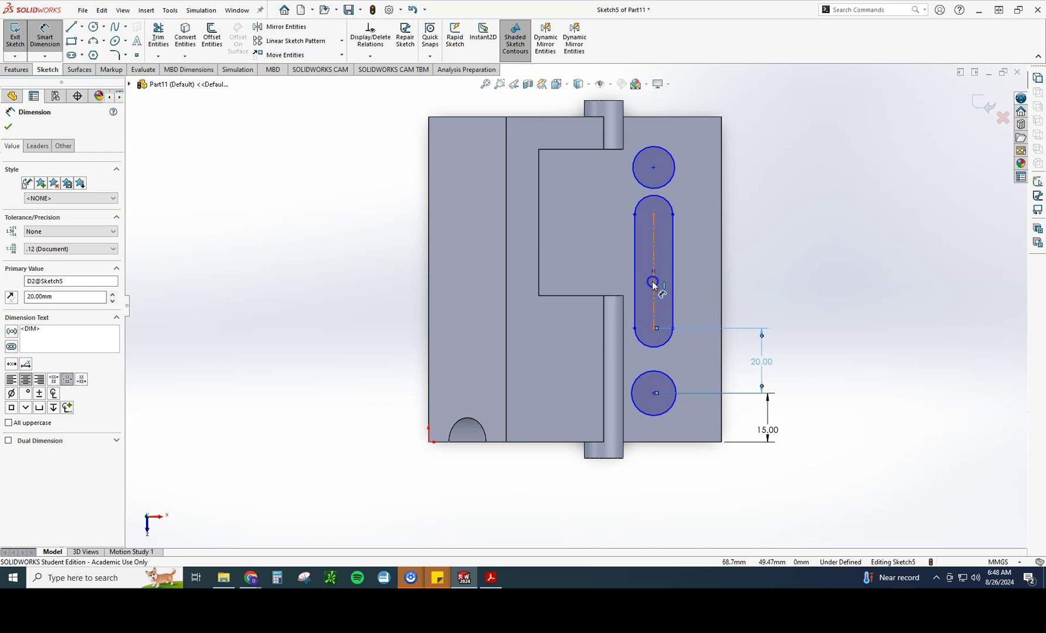
left_click(654, 285)
left_click(764, 273)
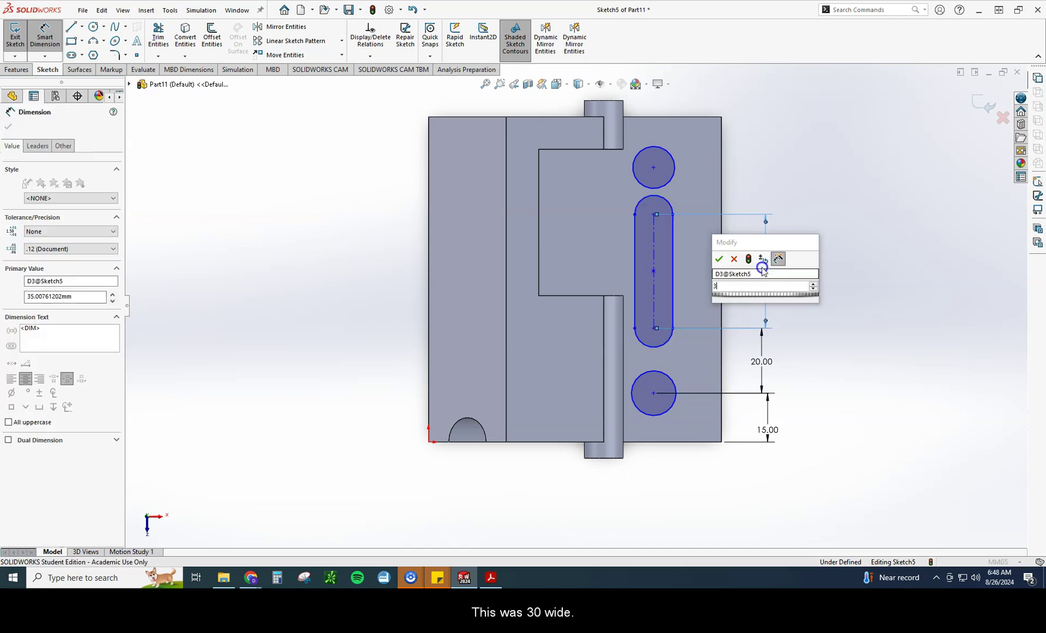
type("30")
key("Return")
Set 20 mm from the slot to the top hole and 15 mm from the top hole to the top edge
left_click(656, 231)
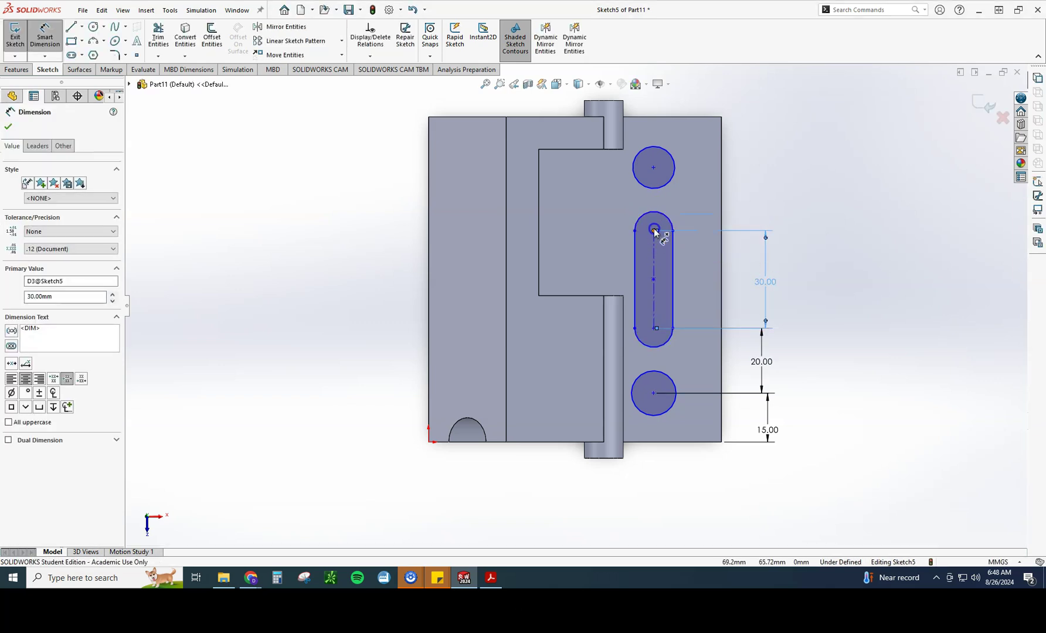
left_click(654, 168)
left_click(763, 190)
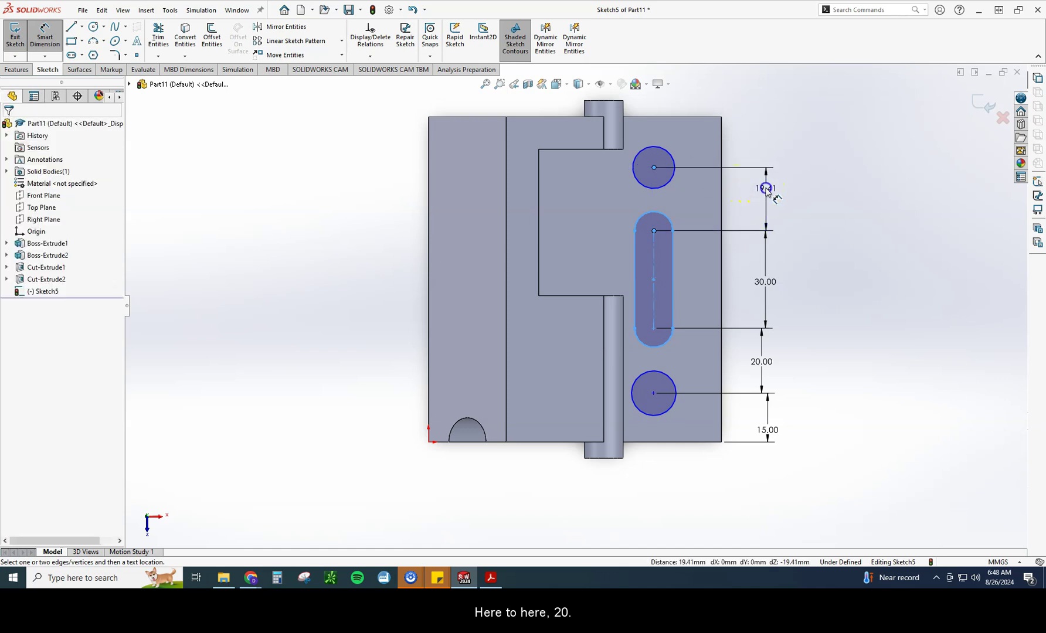
type("20")
key("Return")
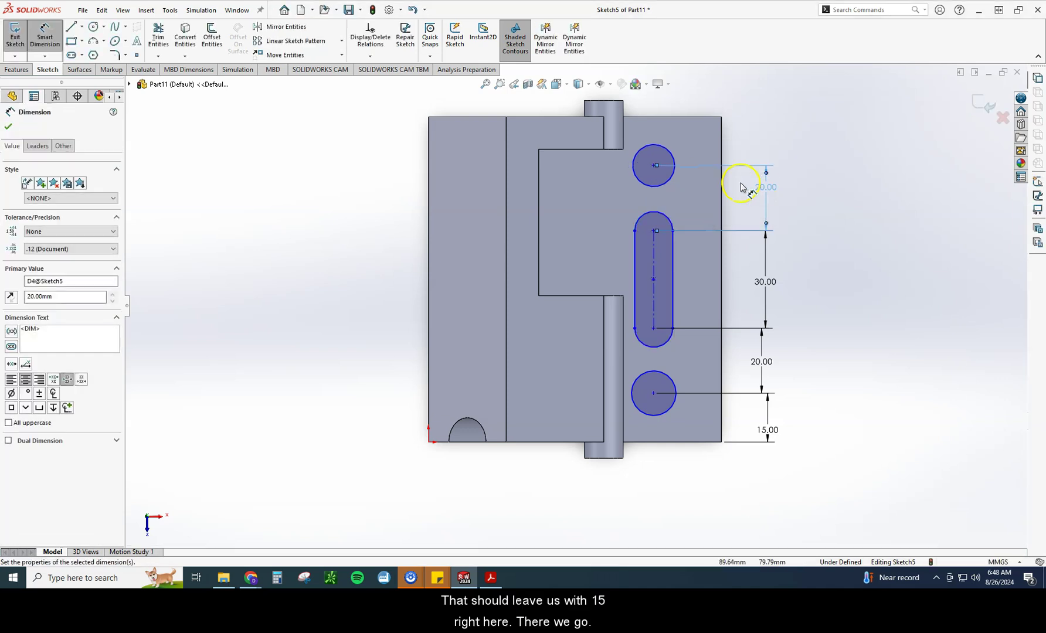
left_click(653, 165)
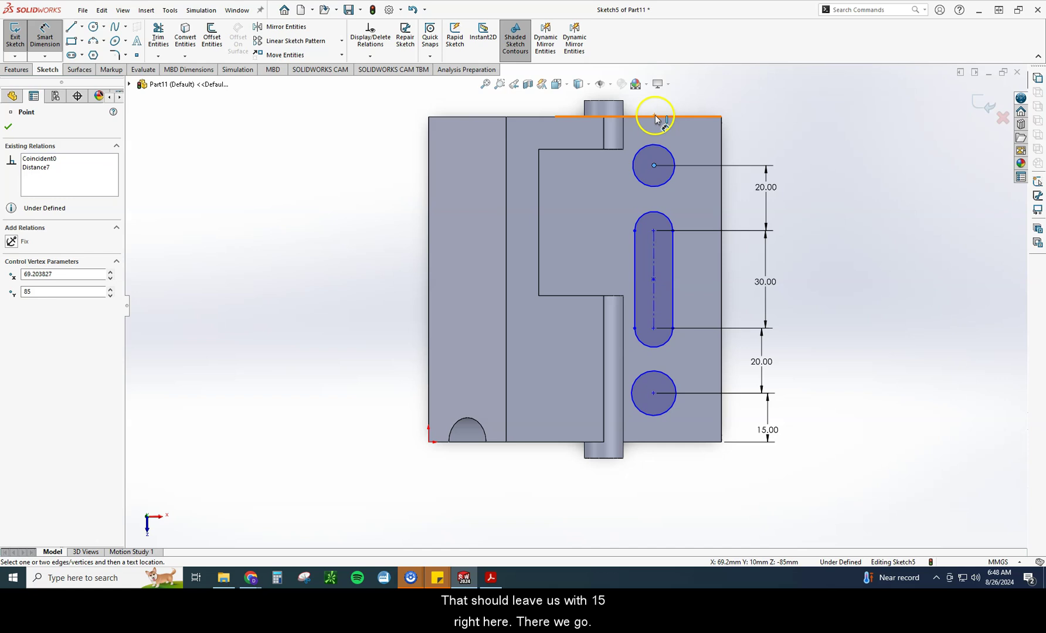
left_click(655, 117)
left_click(763, 138)
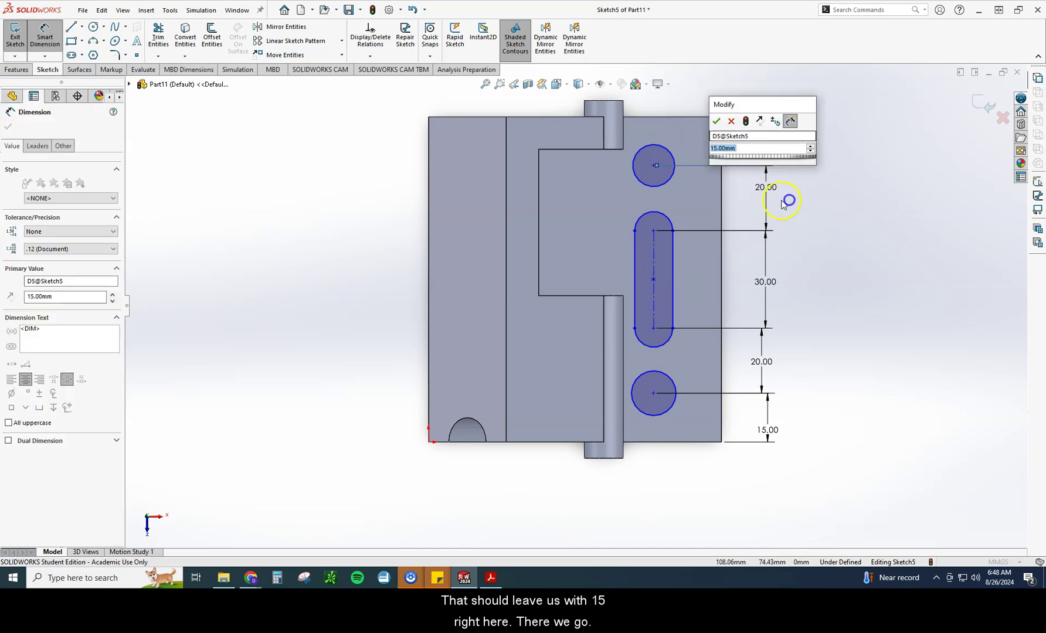
key("Return")
Place the holes 30 mm from the block's right edge
left_click(654, 165)
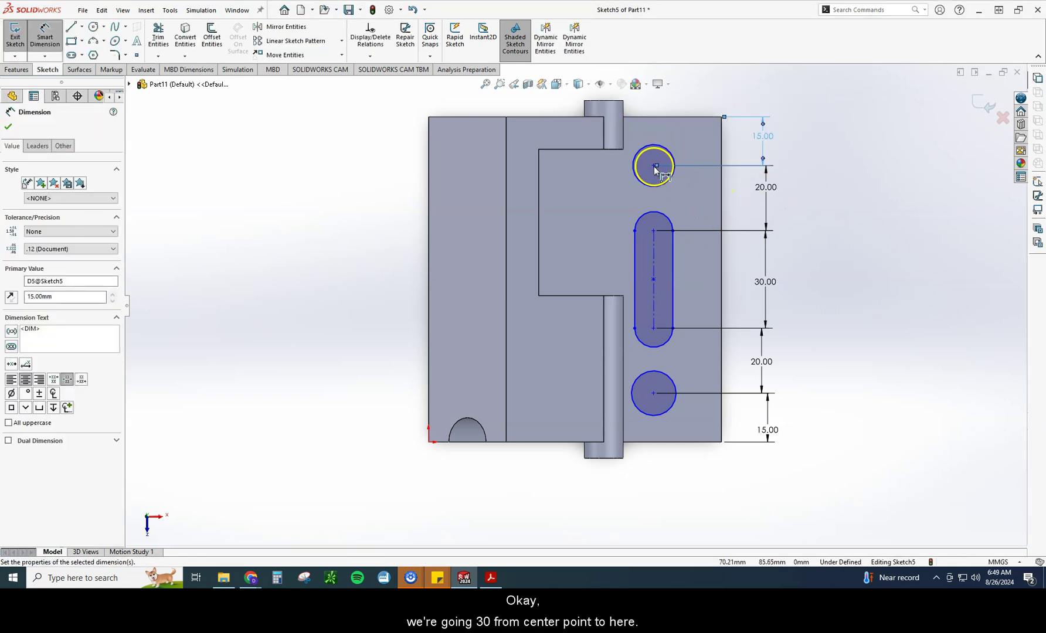
left_click(721, 199)
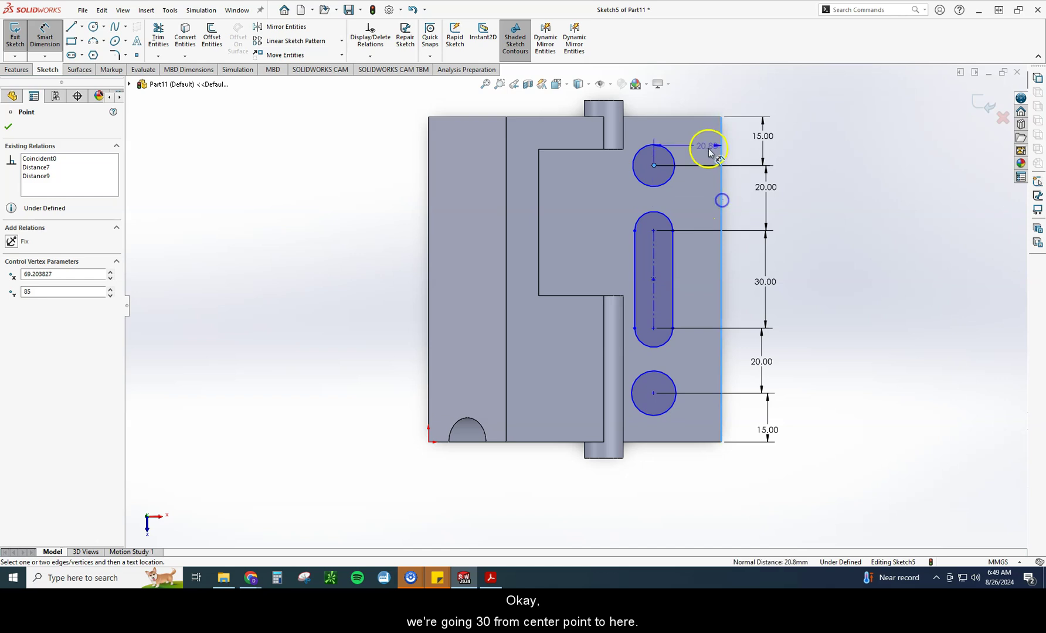
left_click(694, 103)
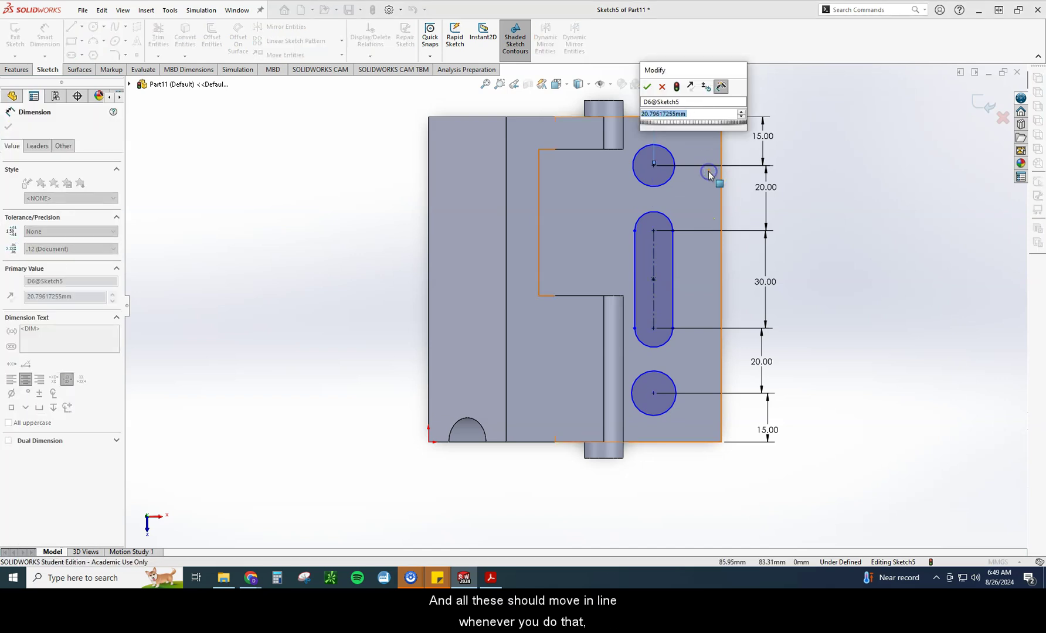
type("30")
key("Return")
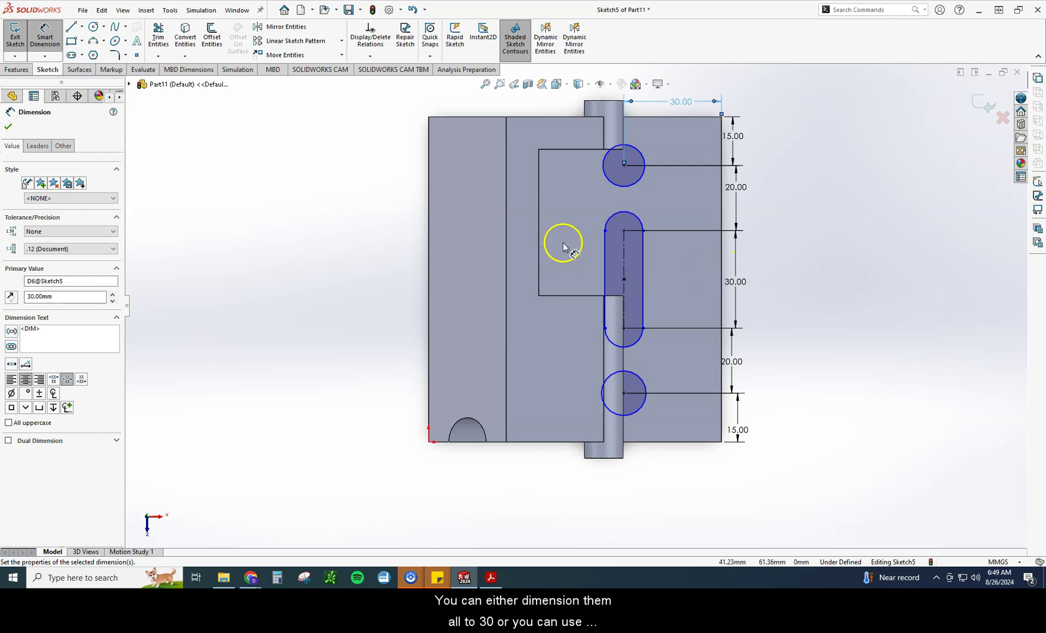
left_click(8, 126)
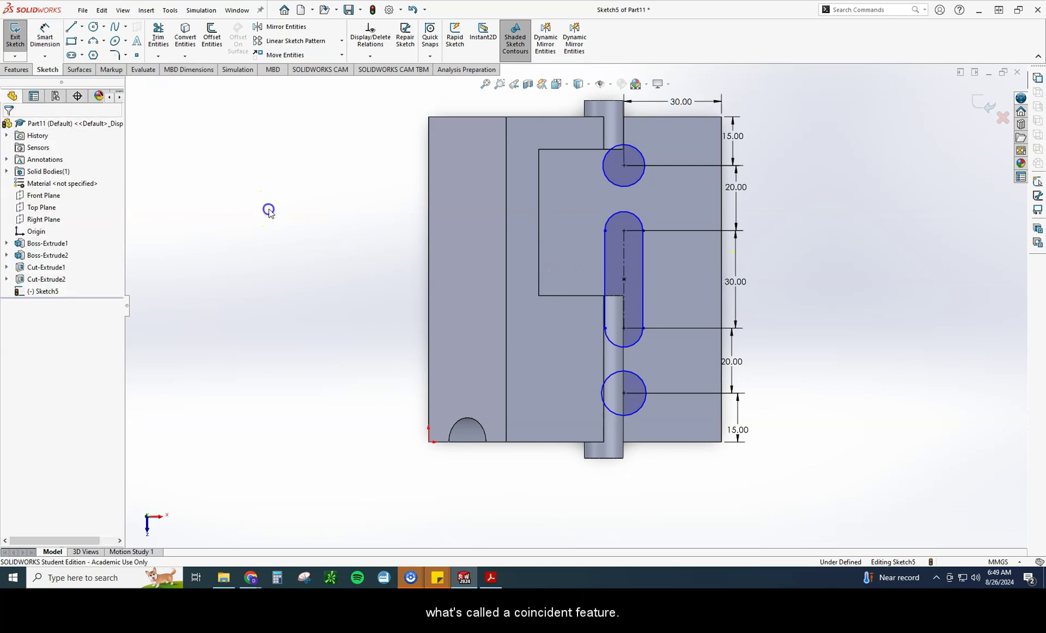
left_click(624, 167)
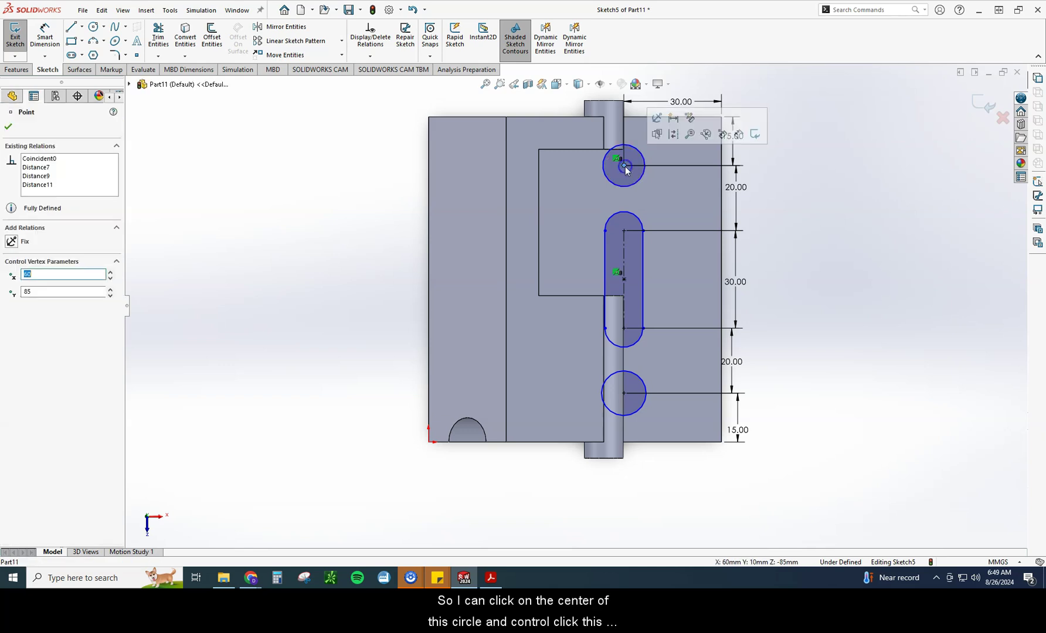
left_click(629, 217, "ctrl")
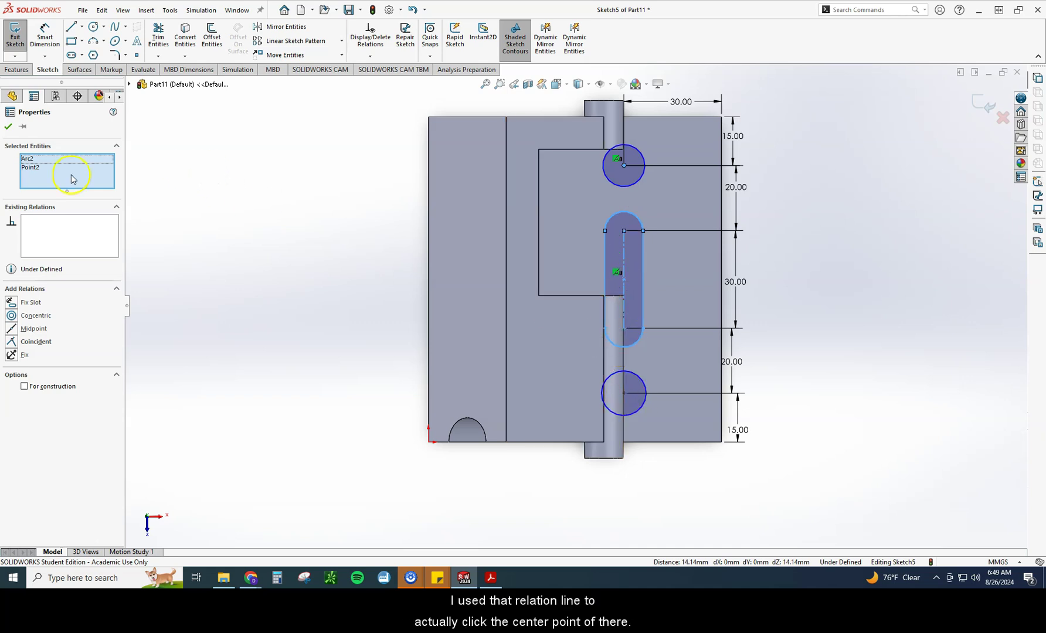
left_click(8, 127)
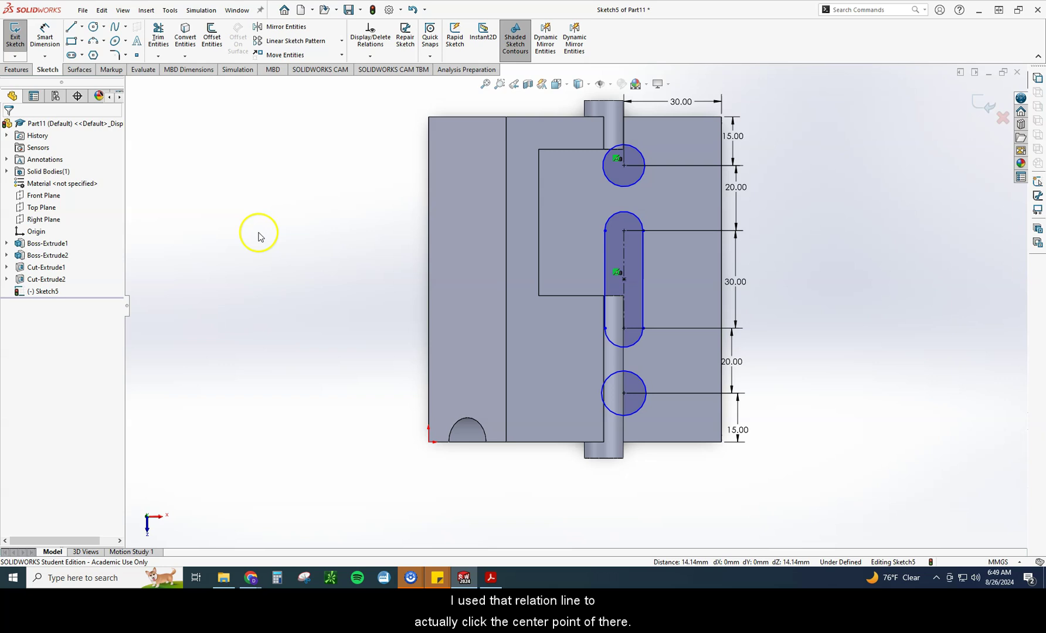
left_click(44, 35)
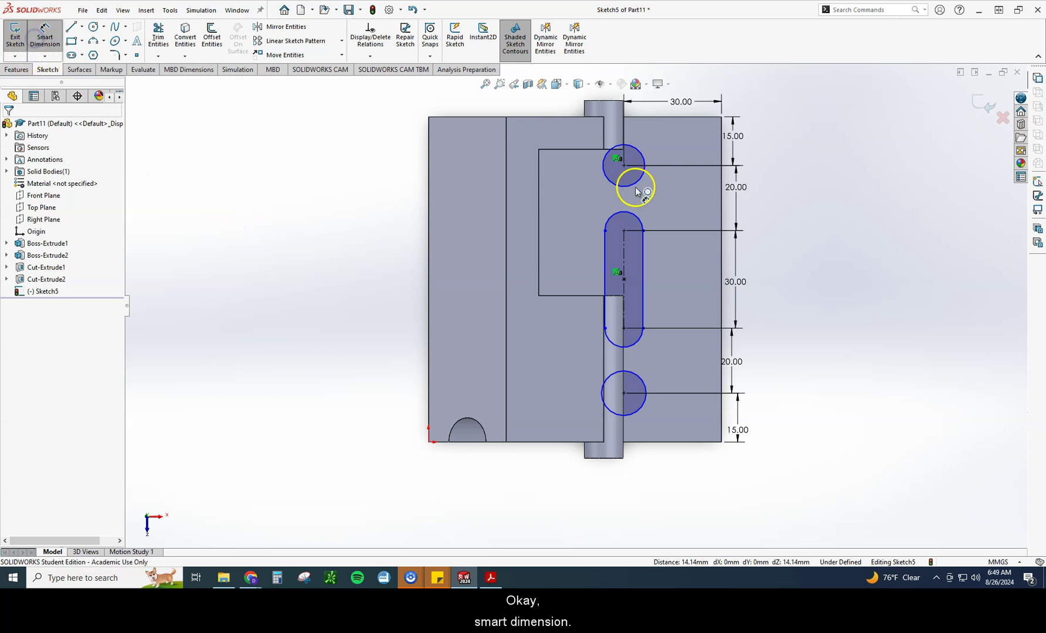
Dimension the top hole to Ø15 and the slot end arc to R7.5
left_click(611, 179)
left_click(572, 198)
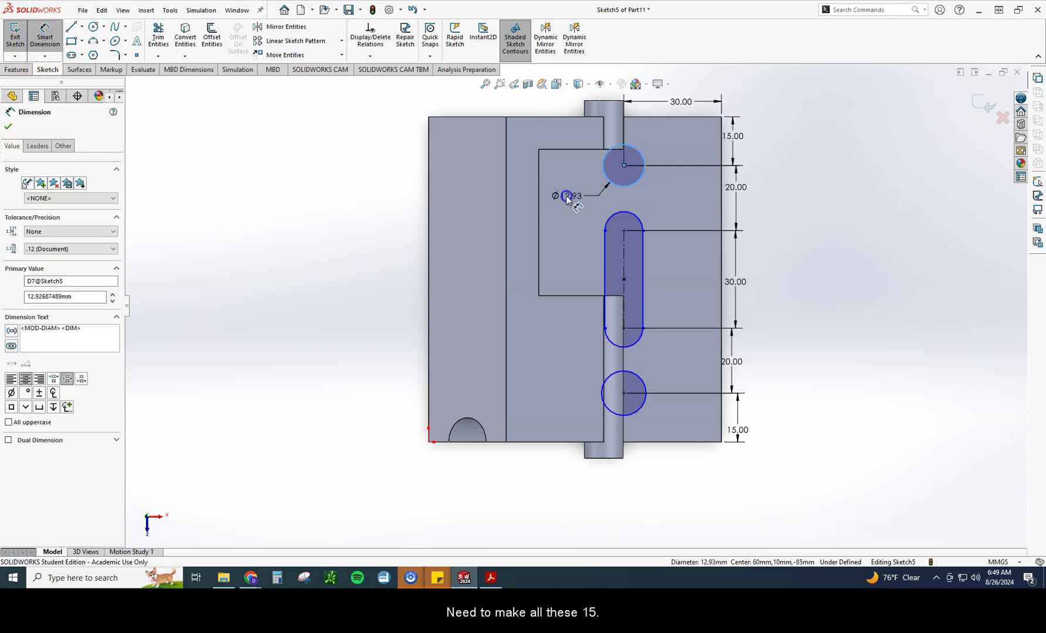
type("15")
key("Return")
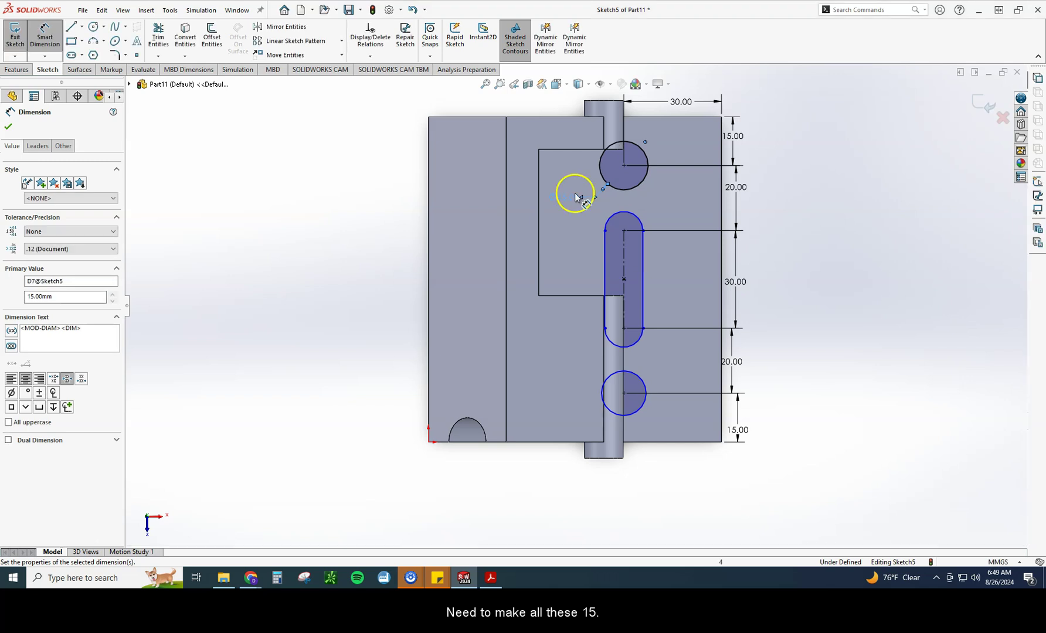
left_click(603, 217)
left_click(576, 217)
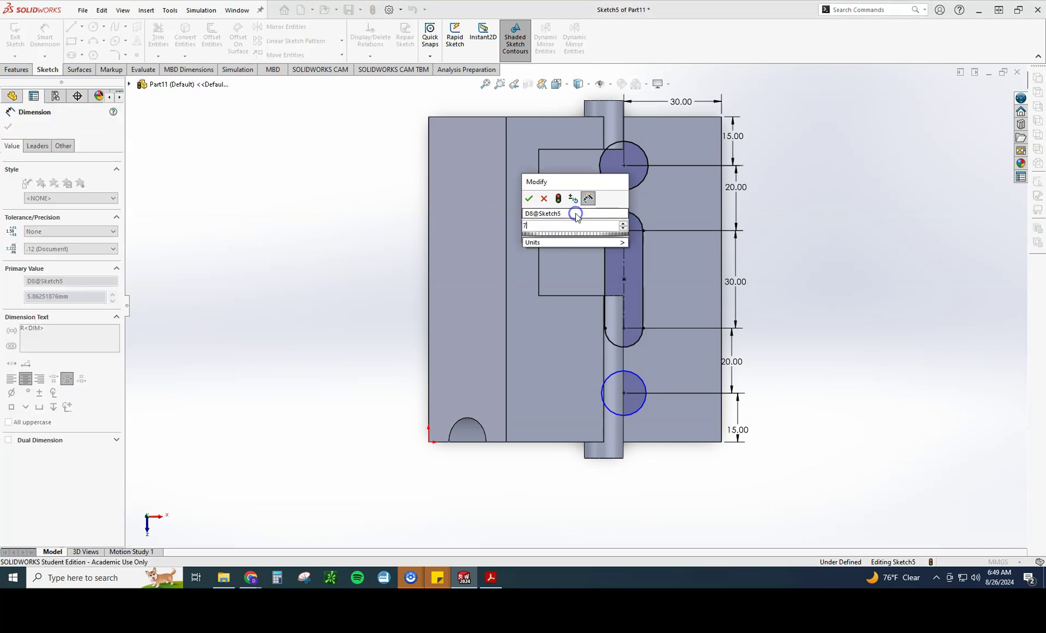
type("7.50mm")
key("Return")
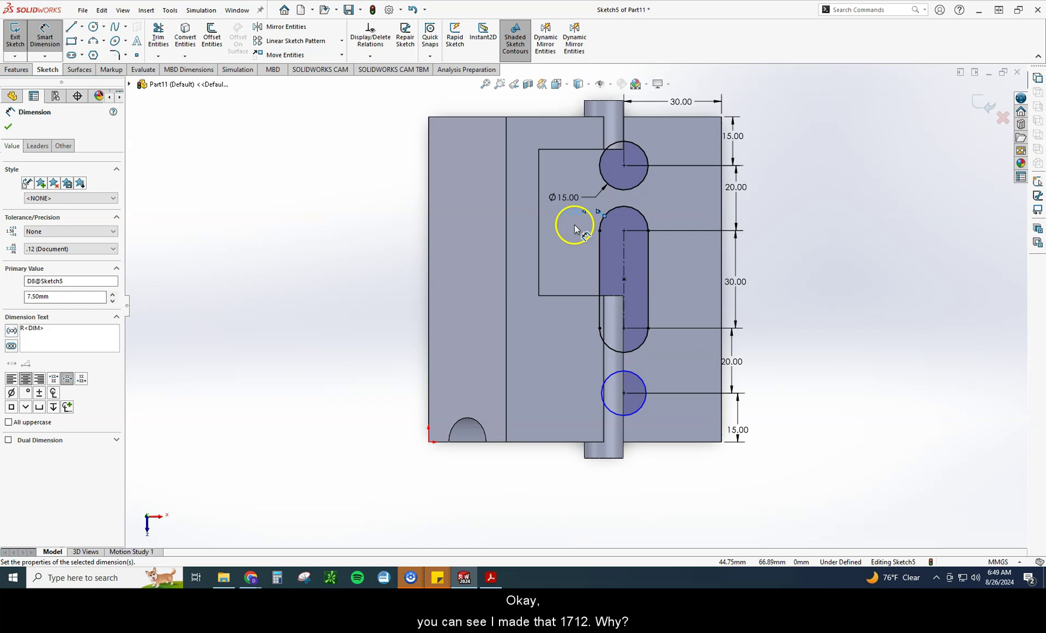
scroll(581, 238, "down", 2)
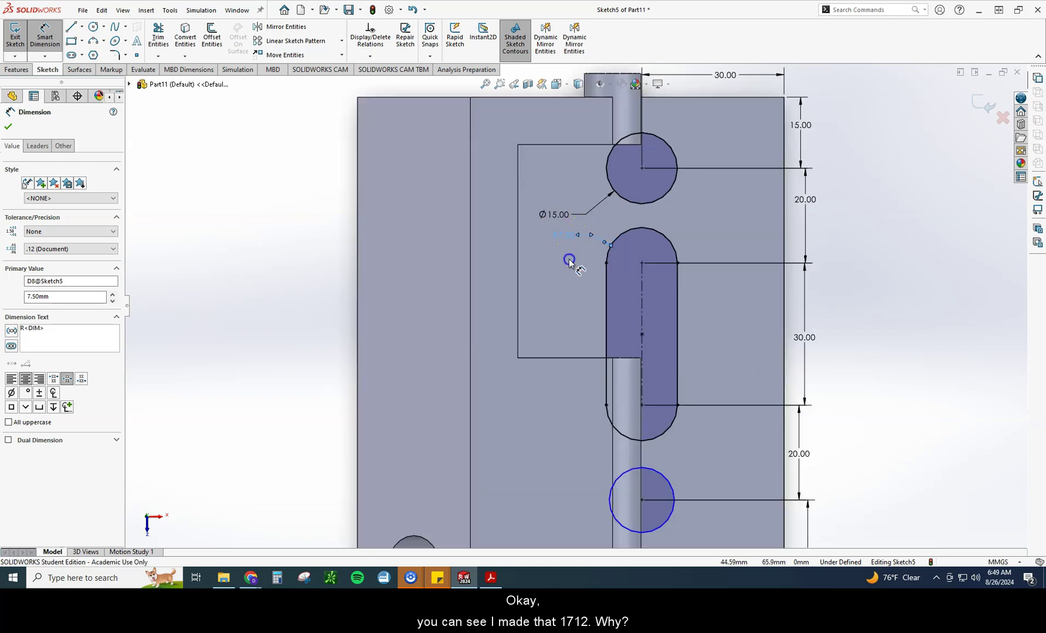
left_click(568, 259)
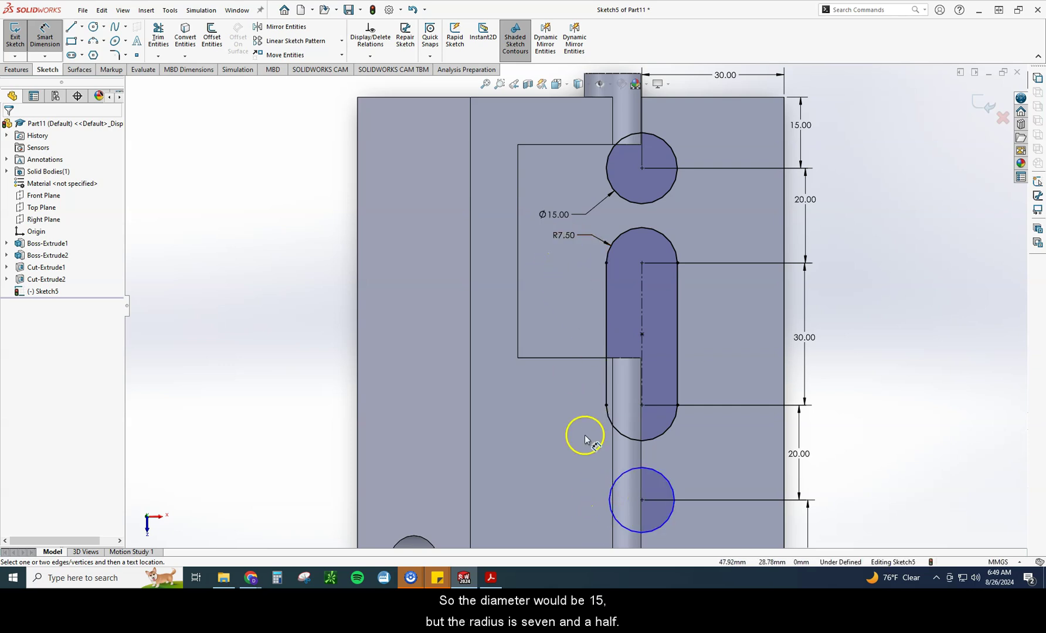
Give the lower circle a 15 mm diameter and zoom to fit the part
left_click(611, 496)
left_click(543, 463)
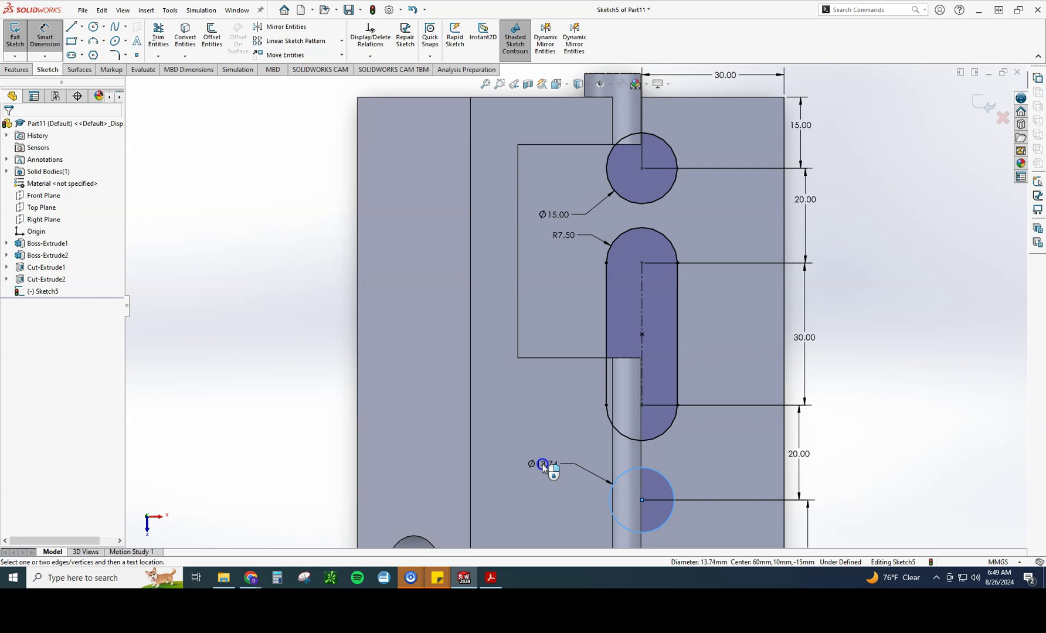
type("15")
key("Return")
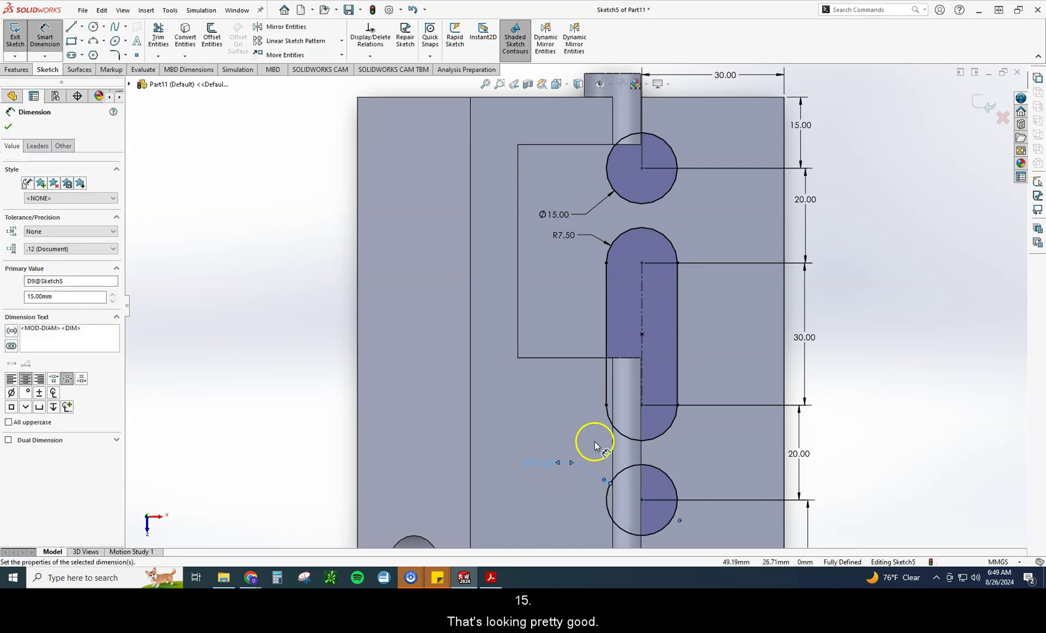
scroll(597, 444, "down", 1)
key("f")
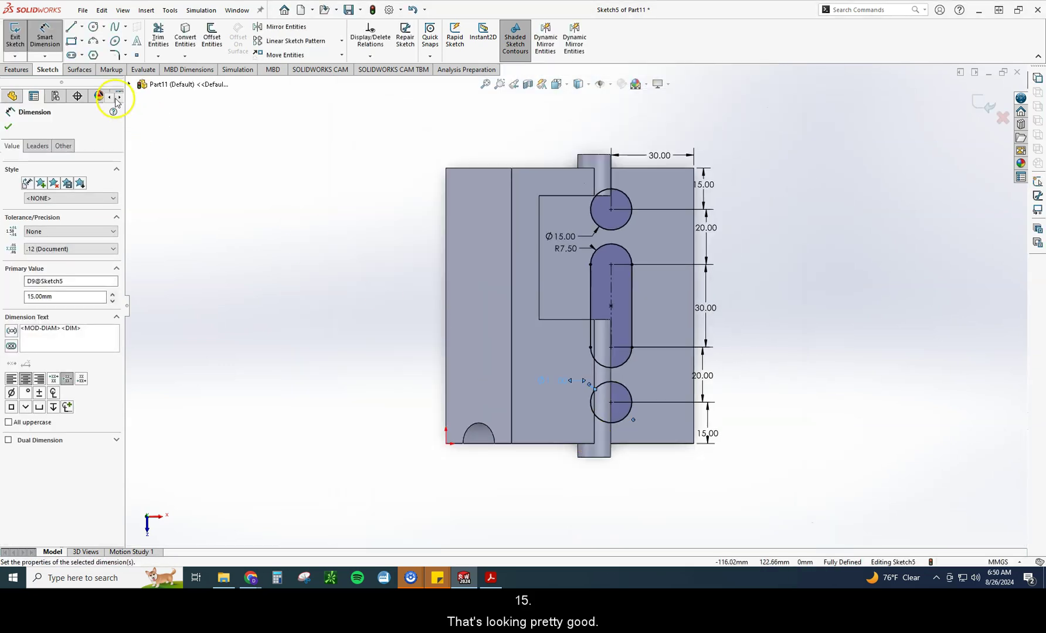
Extrude-cut Sketch5's two holes and slot Through All, then orbit to inspect the cuts
left_click(155, 45)
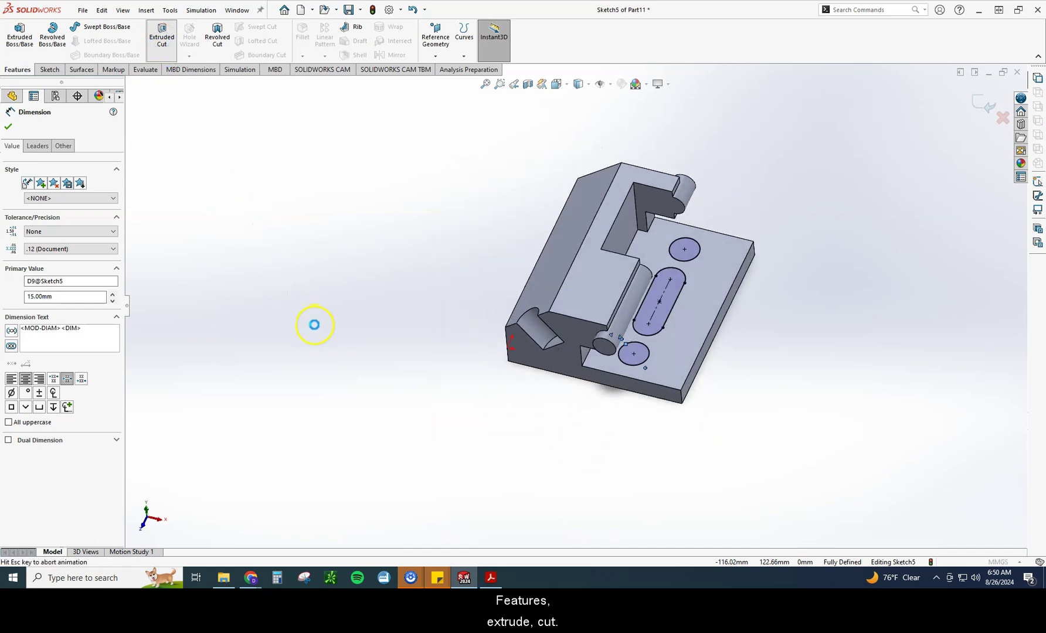
left_click(45, 197)
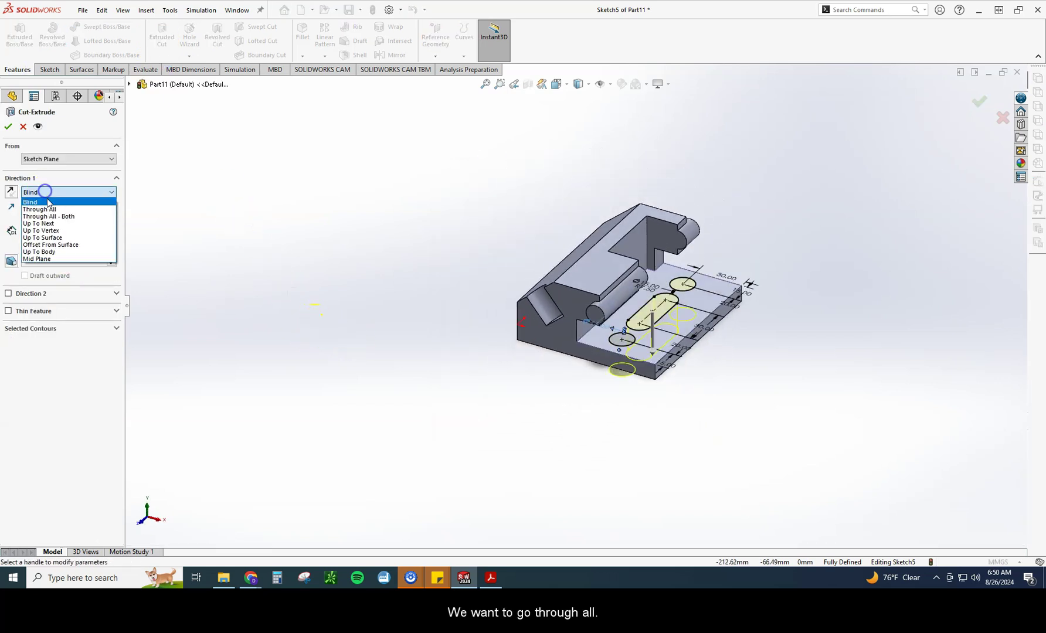
left_click(49, 209)
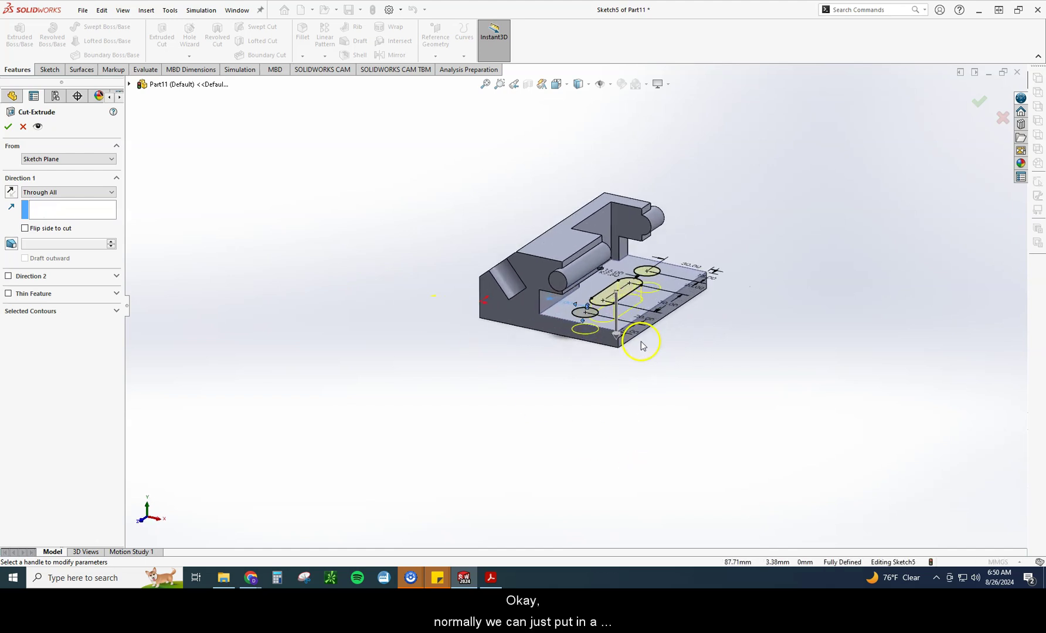
scroll(567, 316, "down", 5)
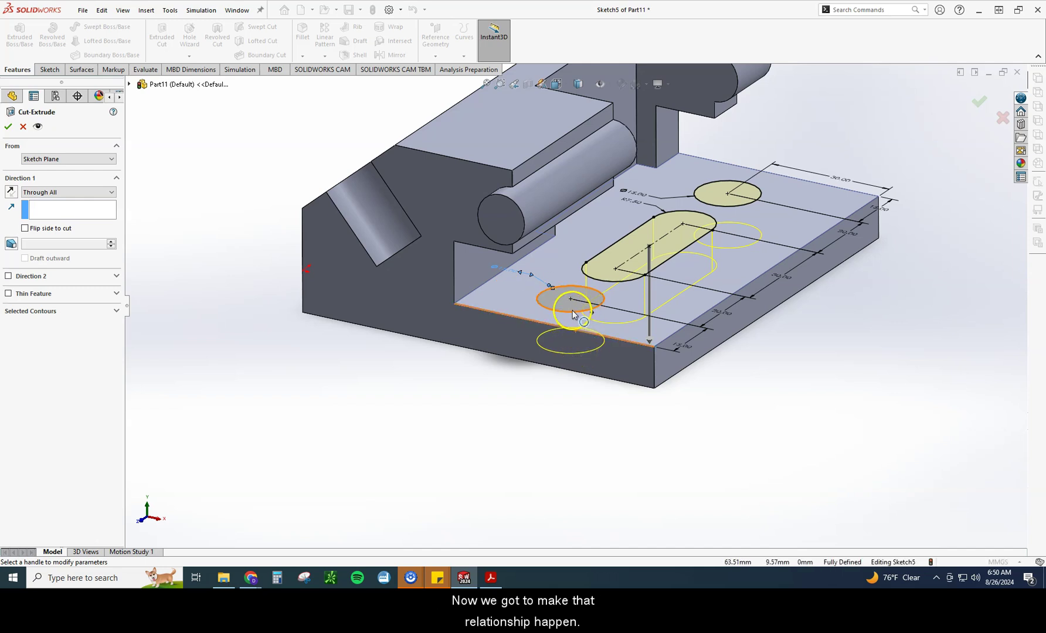
left_click(9, 129)
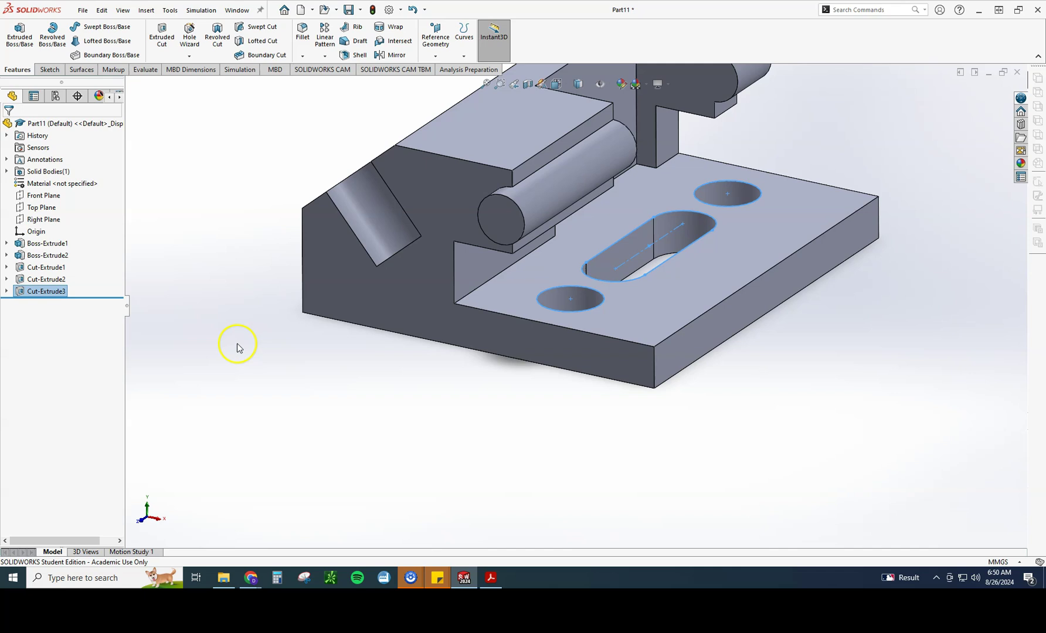
middle_click_drag(232, 247, 376, 417)
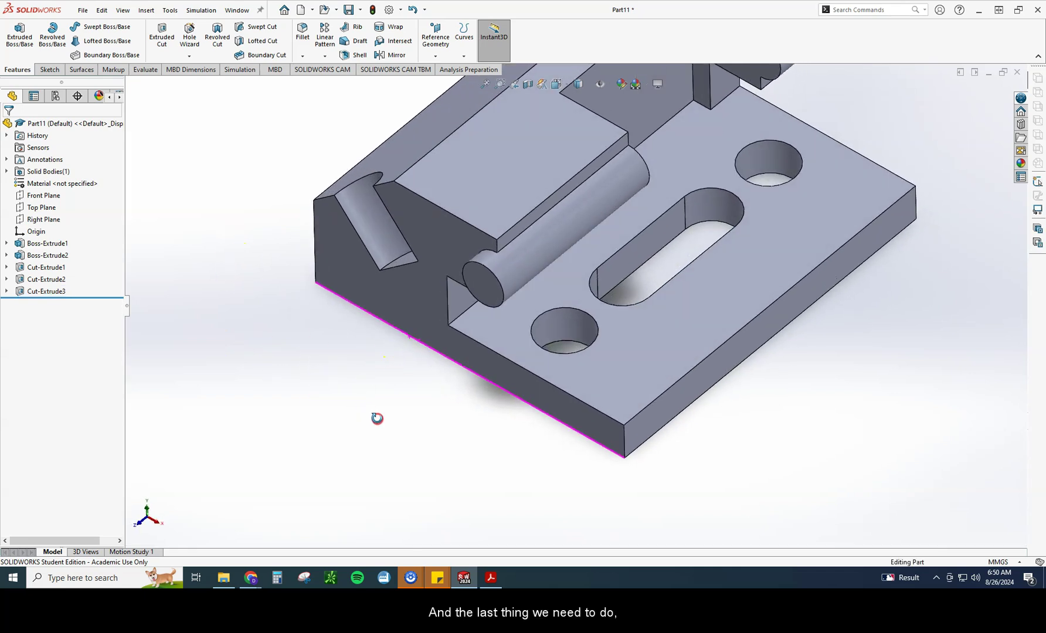
scroll(392, 392, "up", 2)
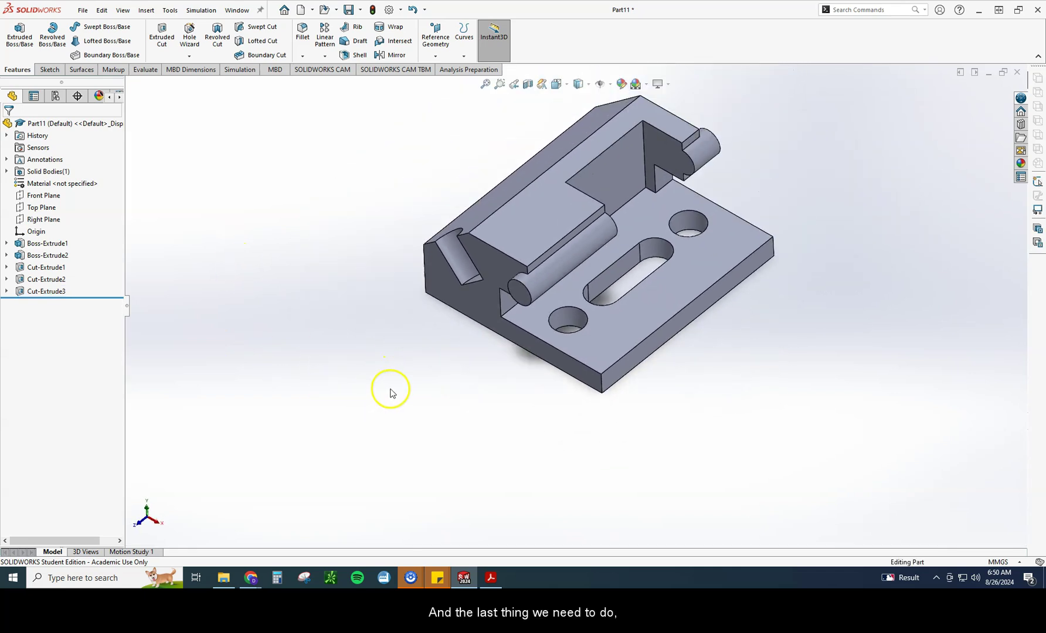
left_click(465, 577)
scroll(453, 378, "up", 2)
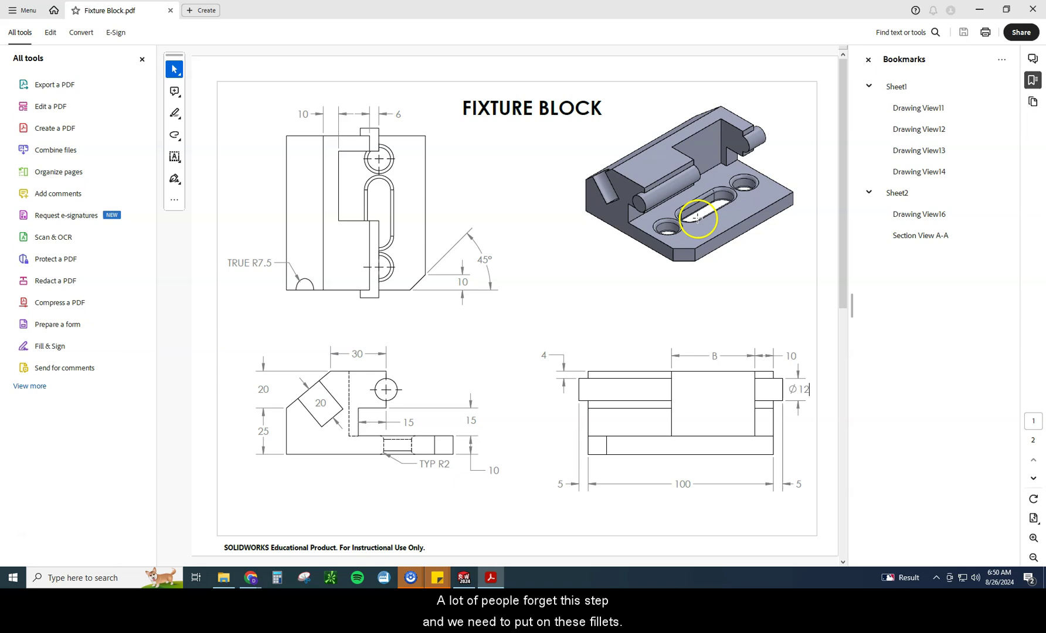
left_click(464, 578)
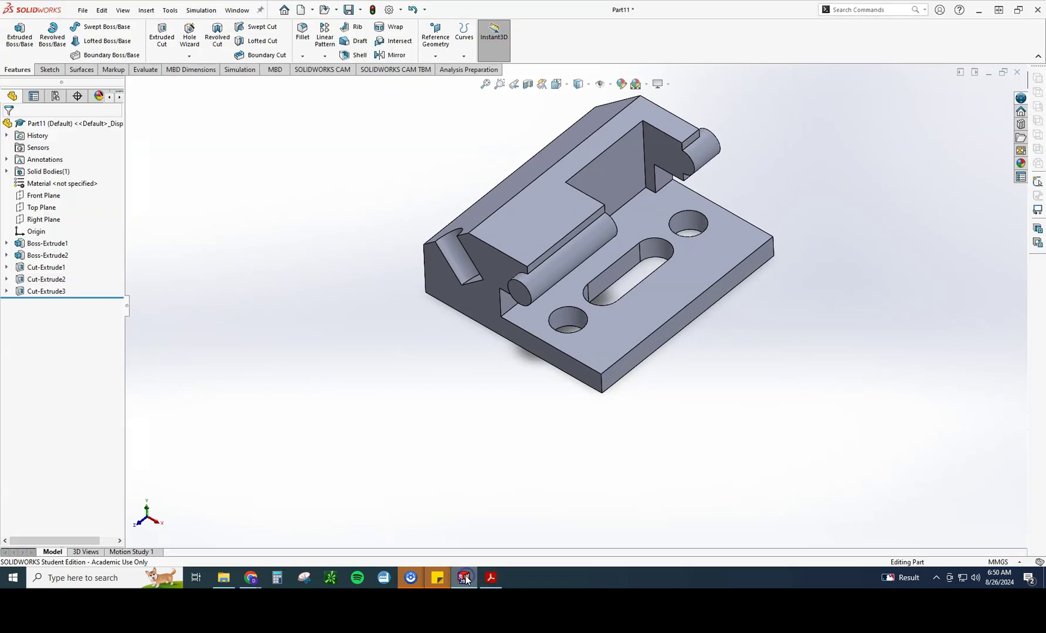
Apply a 2 mm fillet to both hole top edges and the slot edges
left_click(300, 41)
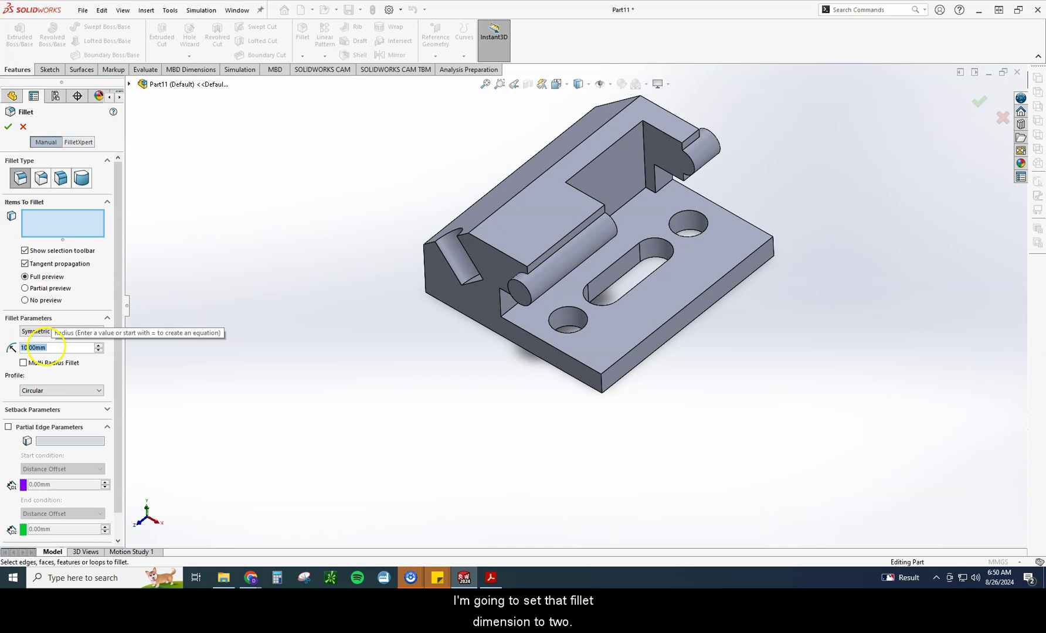
type("2")
key("Return")
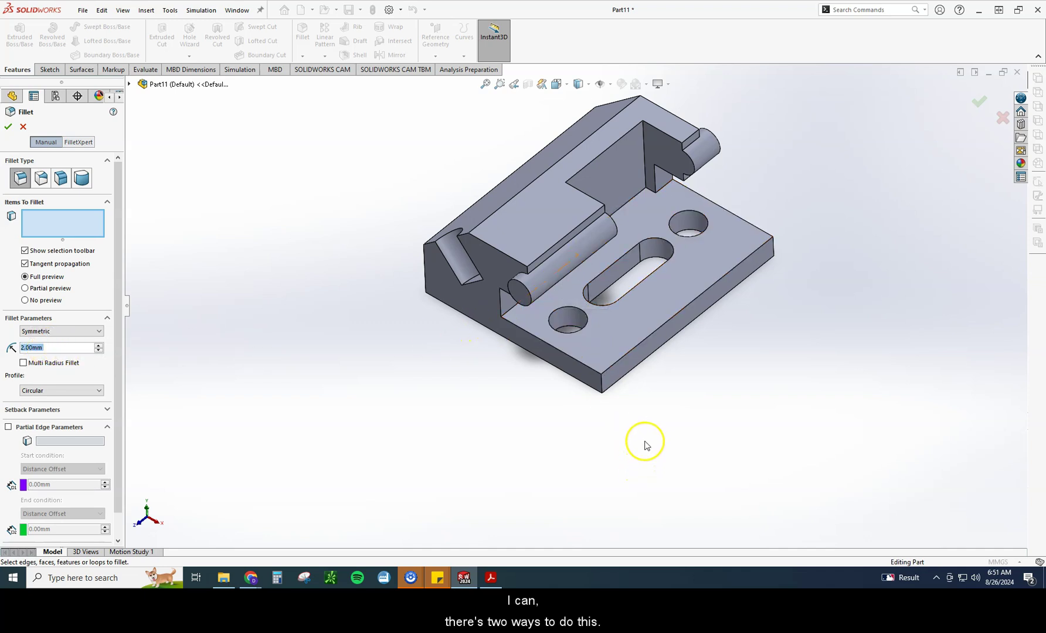
left_click(560, 307)
middle_click_drag(553, 389, 653, 470)
left_click(554, 266)
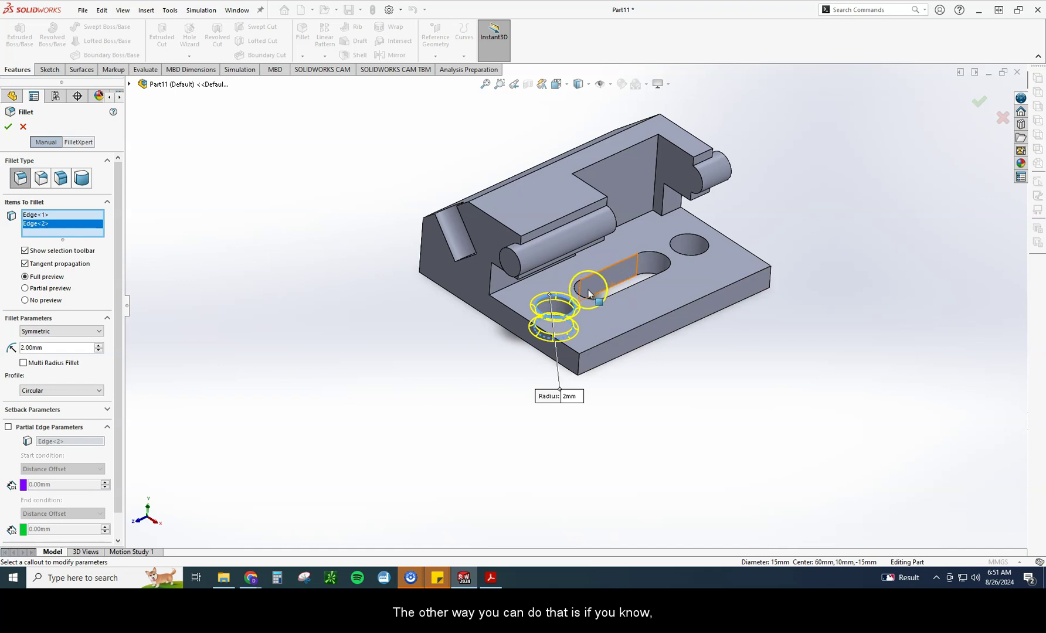
left_click(617, 273)
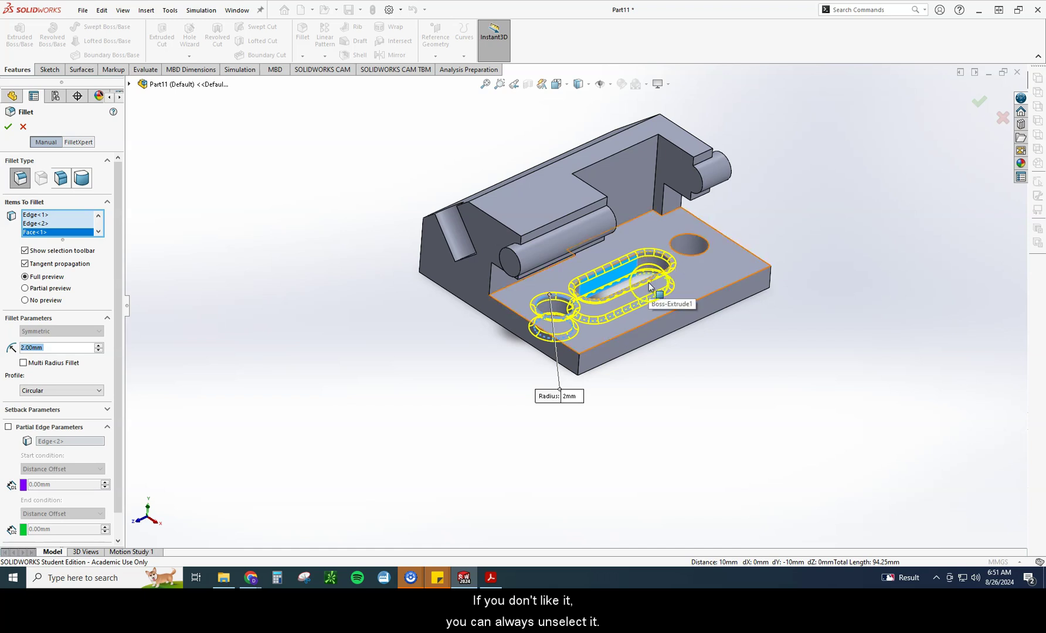
left_click(681, 245)
middle_click_drag(736, 298, 785, 317)
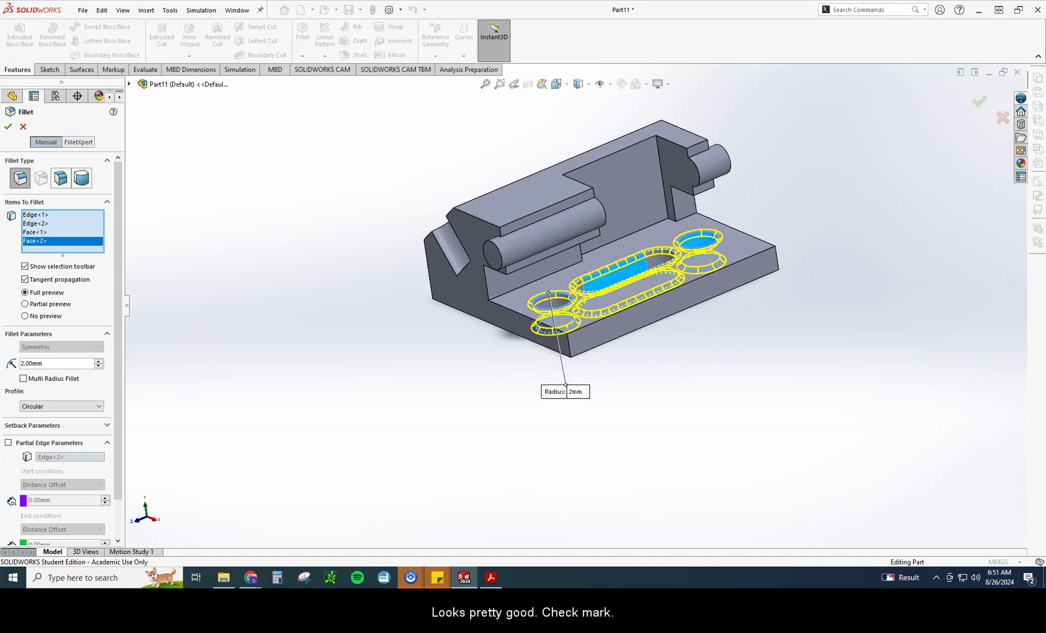
left_click(9, 126)
middle_click_drag(259, 329, 280, 390)
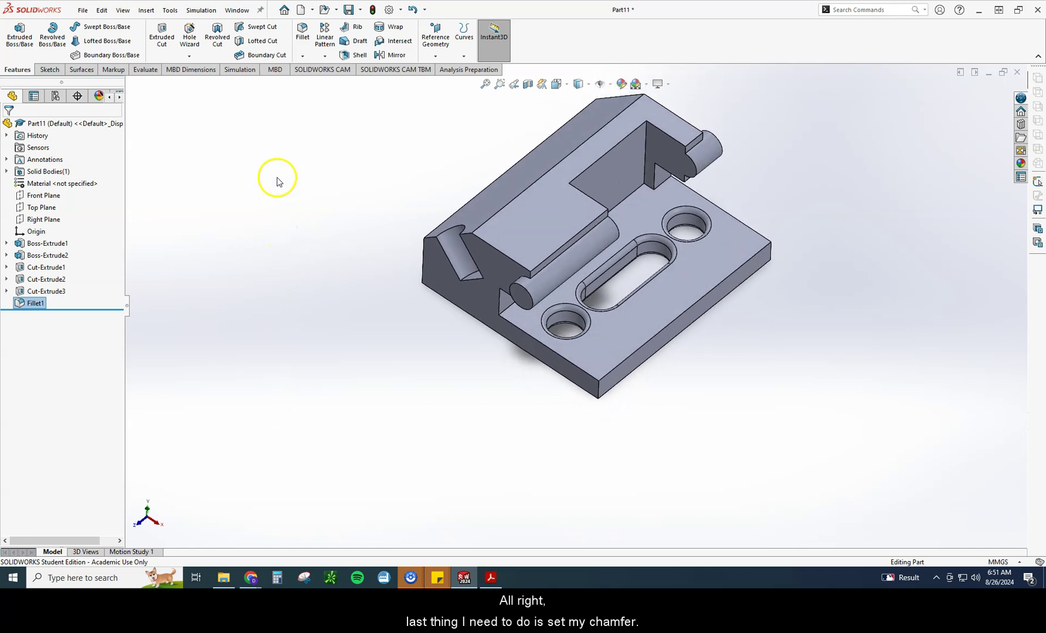
Start a Chamfer and confirm the 10 mm distance and 45° angle against the PDF drawing
left_click(302, 57)
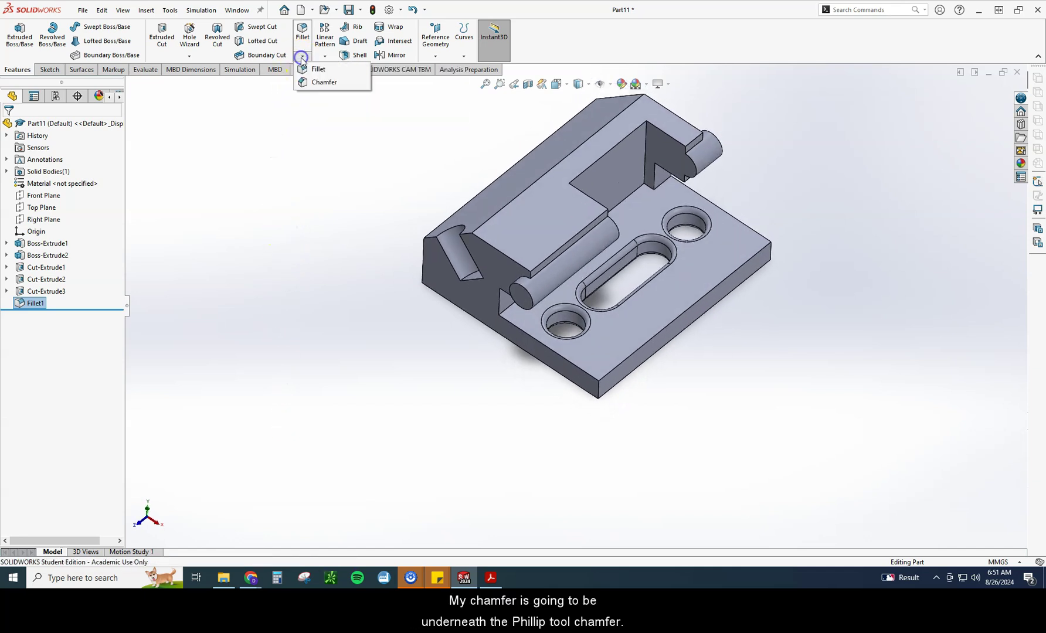
left_click(322, 82)
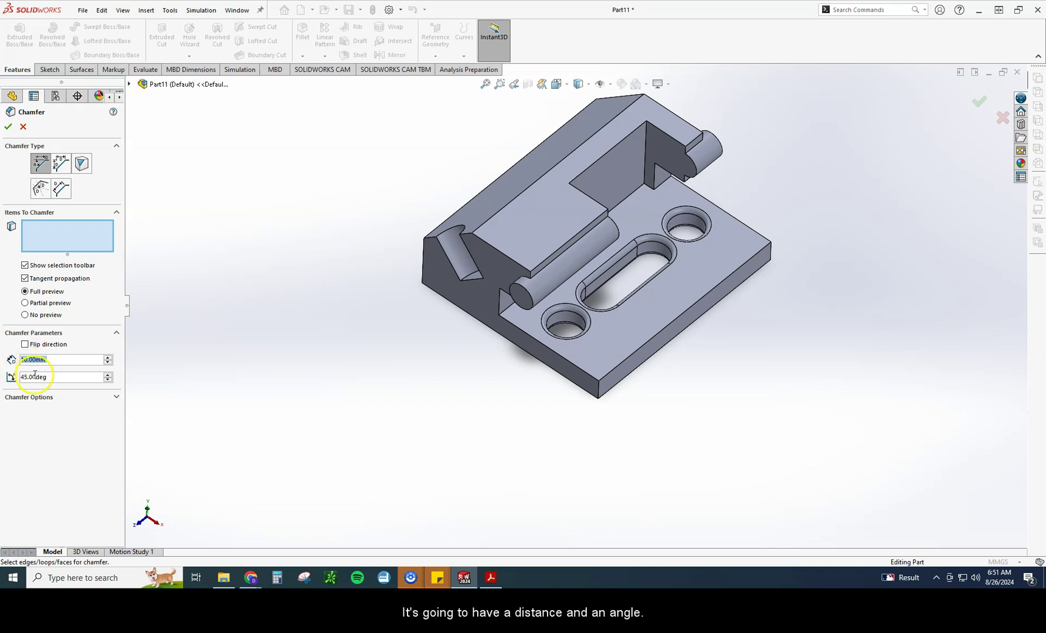
left_click(490, 578)
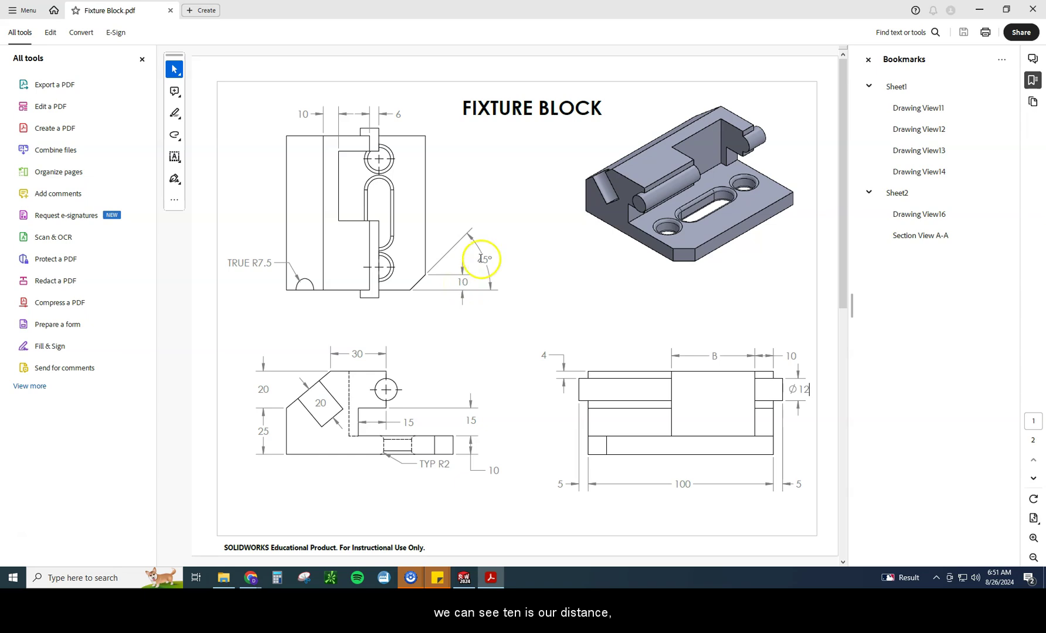
left_click(464, 577)
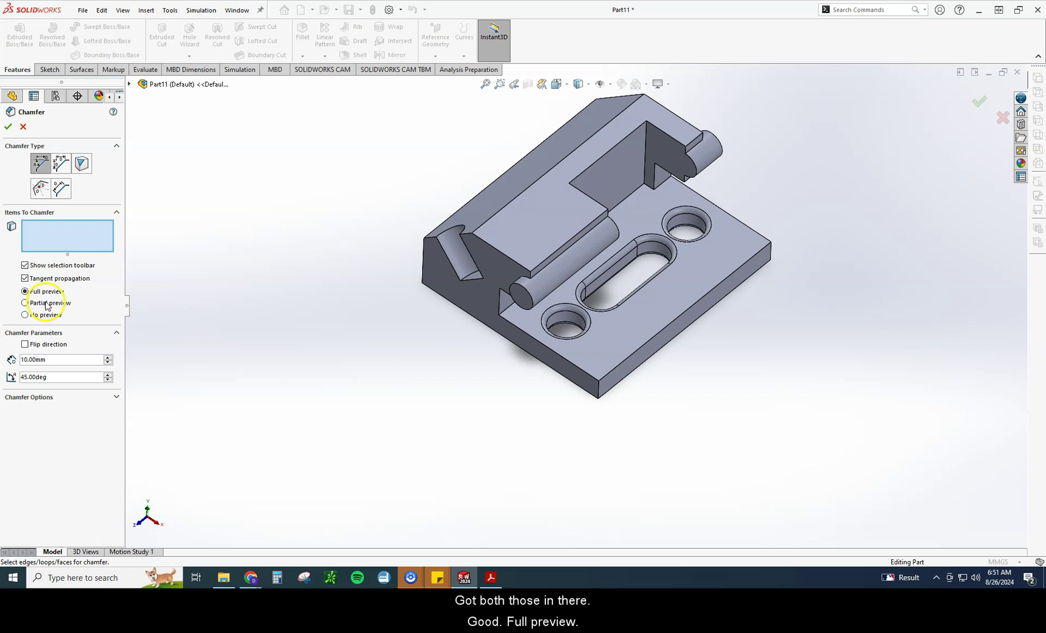
Chamfer the base's front corner edge at 10 mm × 45° to create Chamfer1
left_click(57, 246)
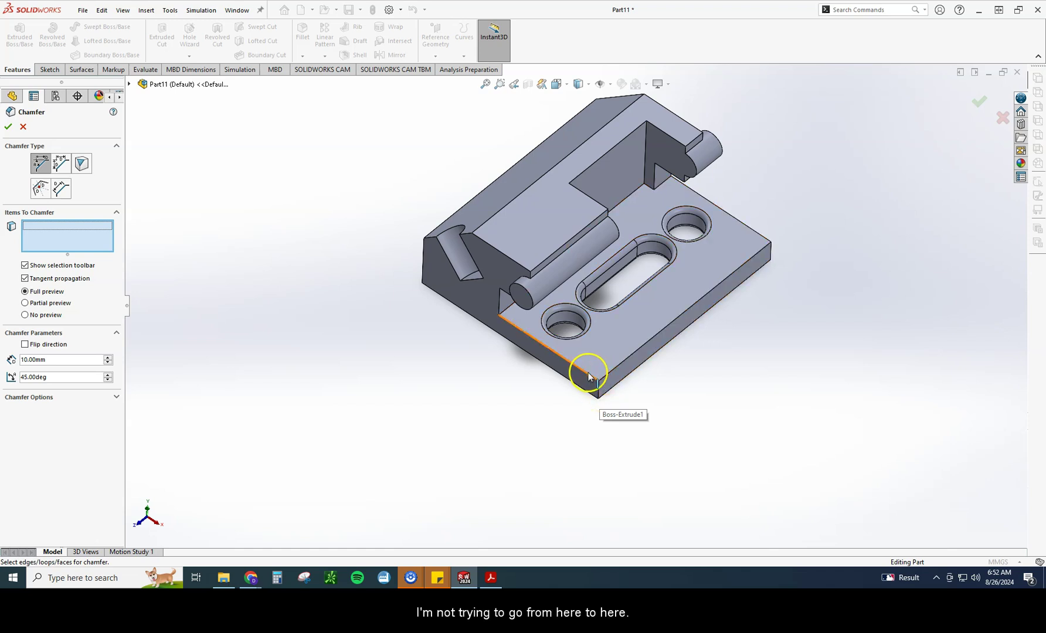
left_click(599, 392)
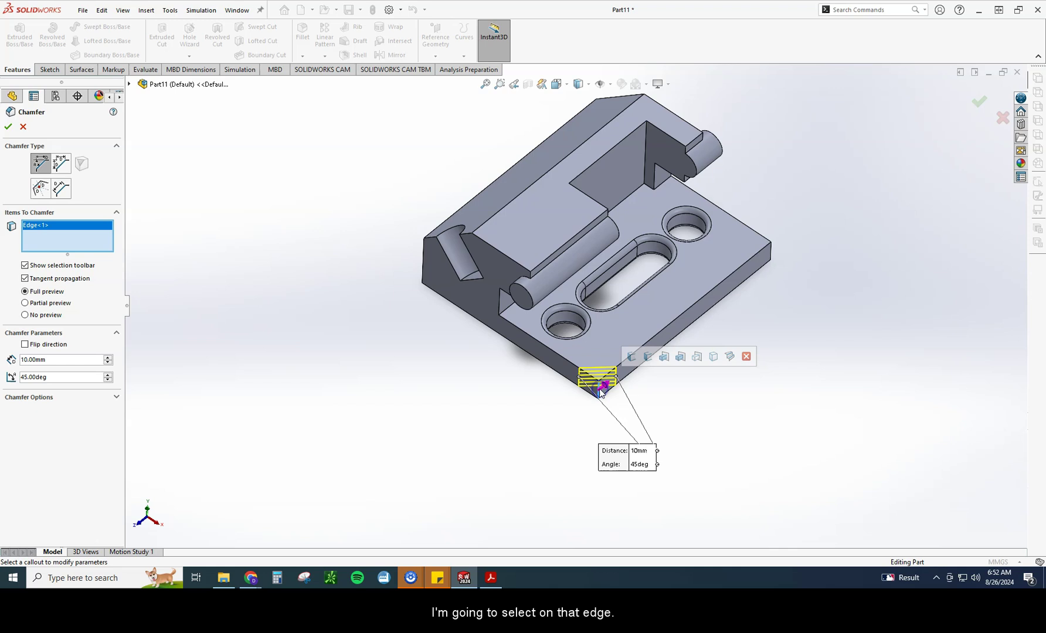
mouse_move(678, 402)
middle_mouse_down()
mouse_move(647, 341)
mouse_move(636, 418)
mouse_move(671, 496)
mouse_move(680, 423)
middle_mouse_up()
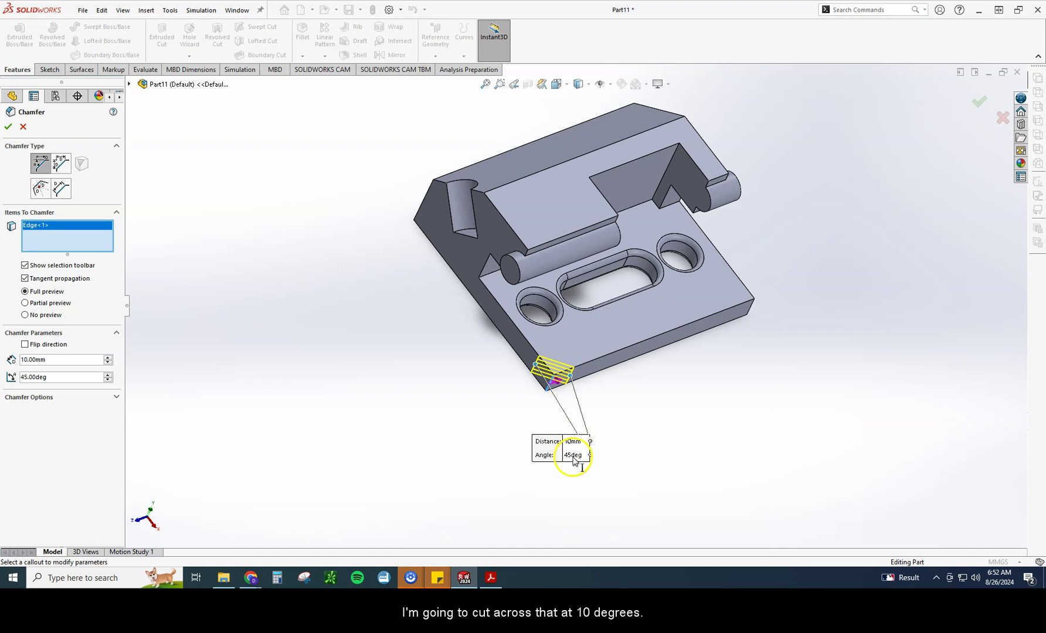
left_click(7, 127)
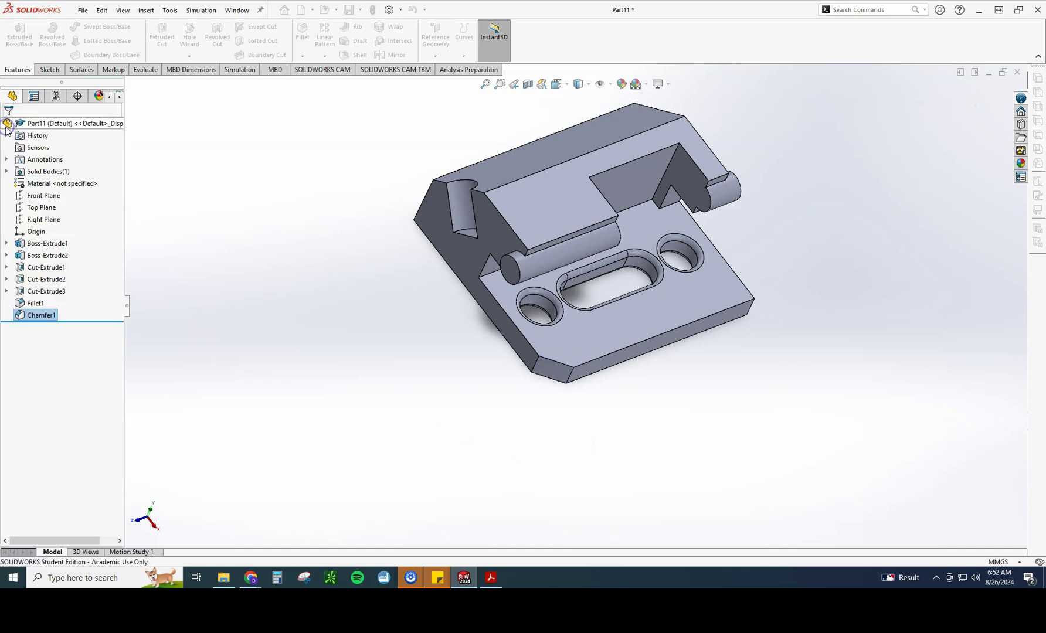
Switch the finished fixture block to the Isometric view
left_click(556, 84)
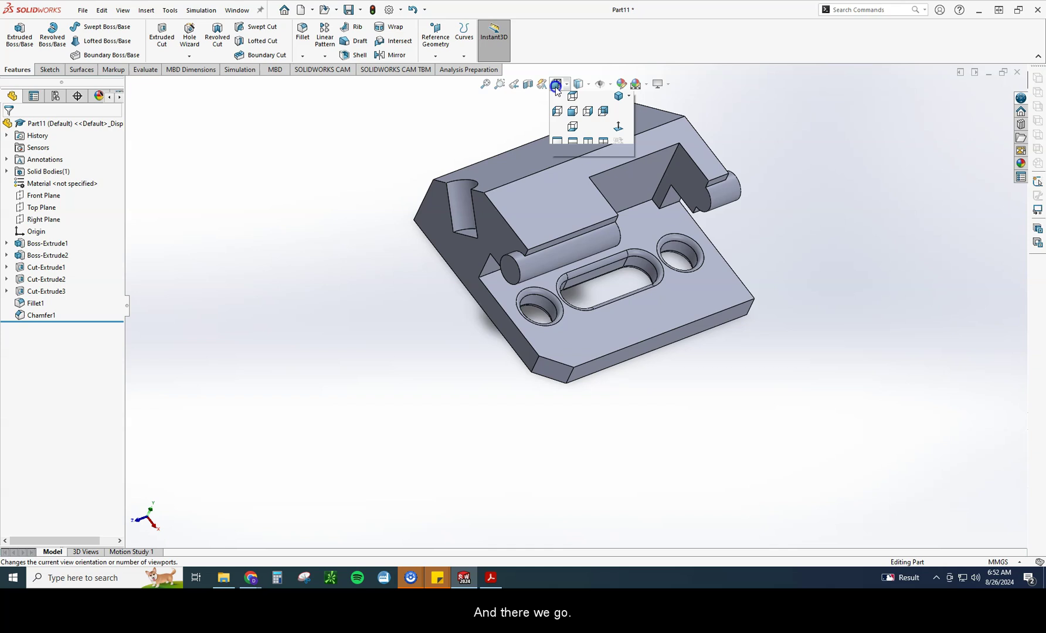
left_click(611, 111)
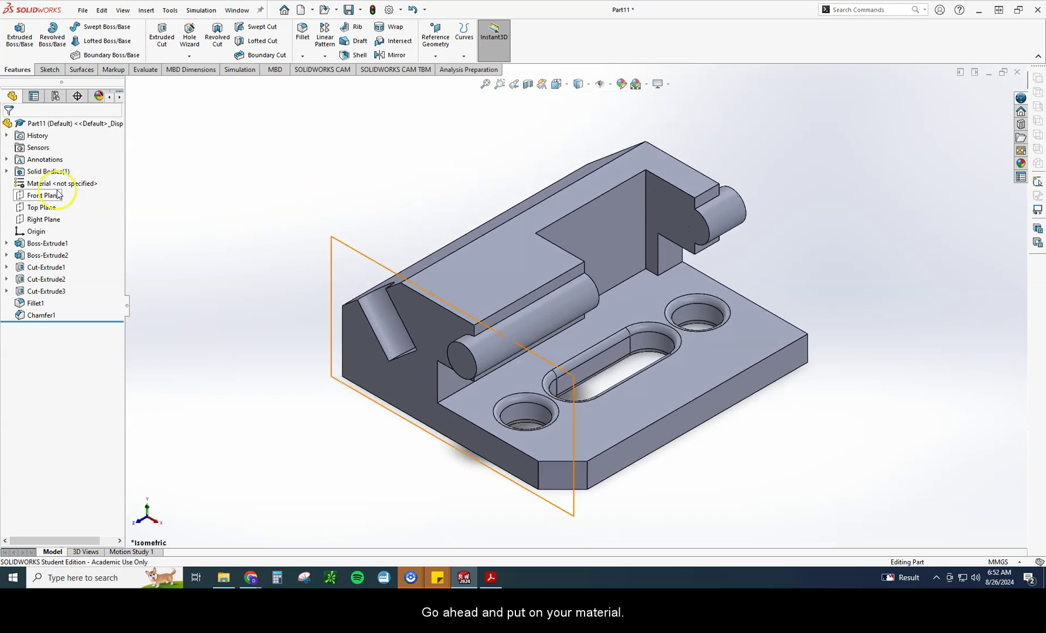